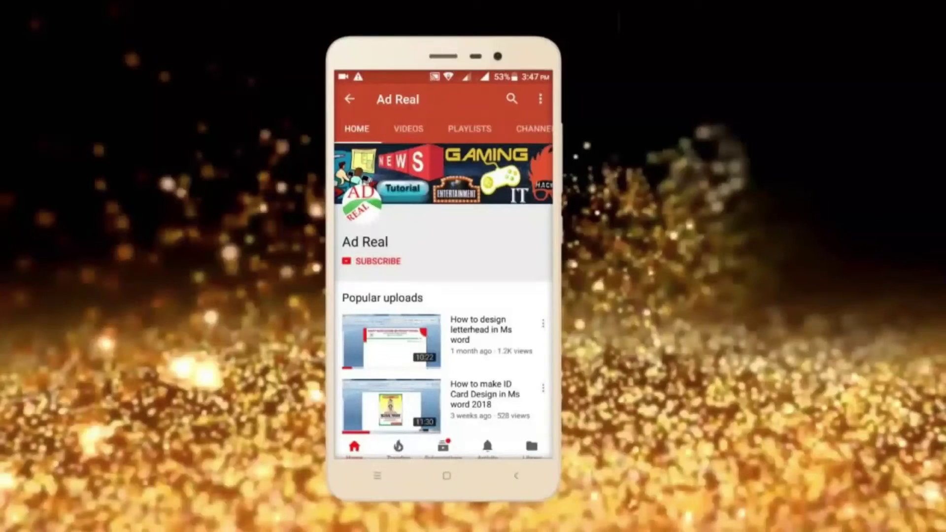
pyautogui.click(377, 261)
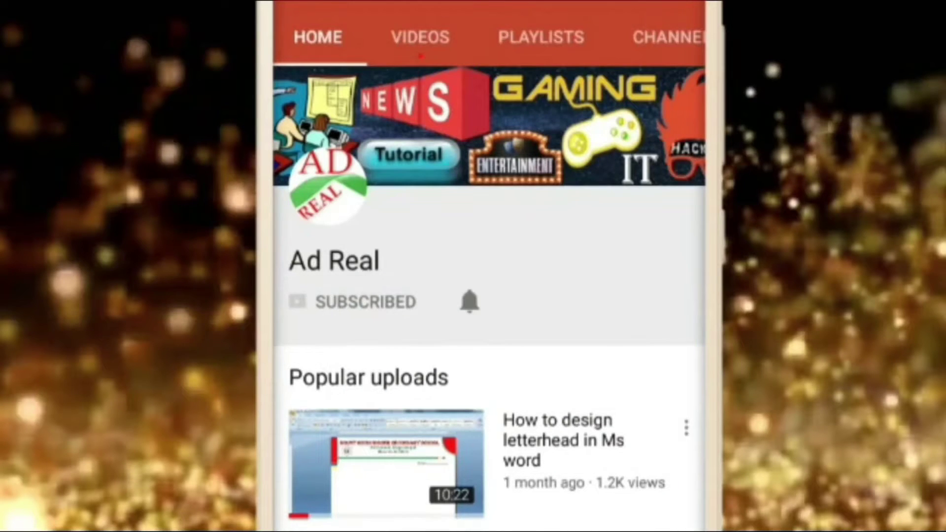
pyautogui.click(468, 301)
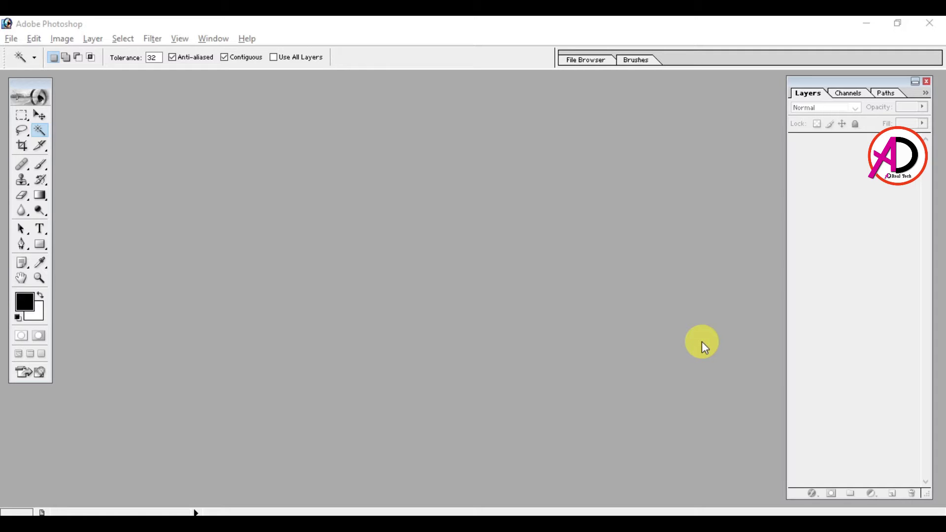
pyautogui.click(513, 218)
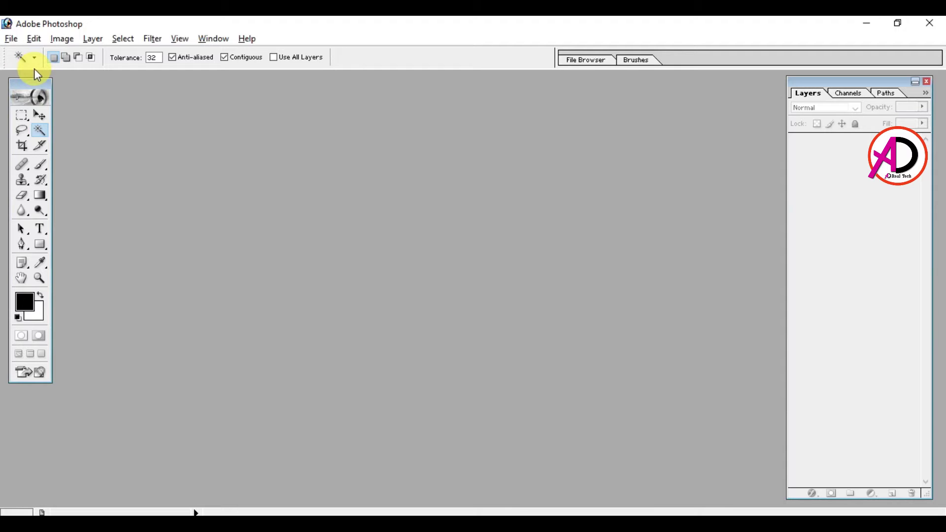
pyautogui.click(11, 38)
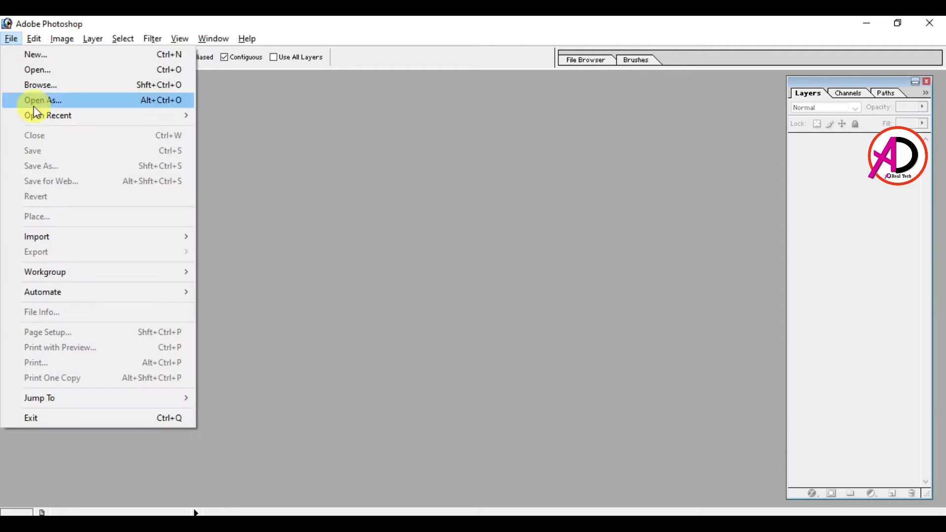
pyautogui.click(35, 57)
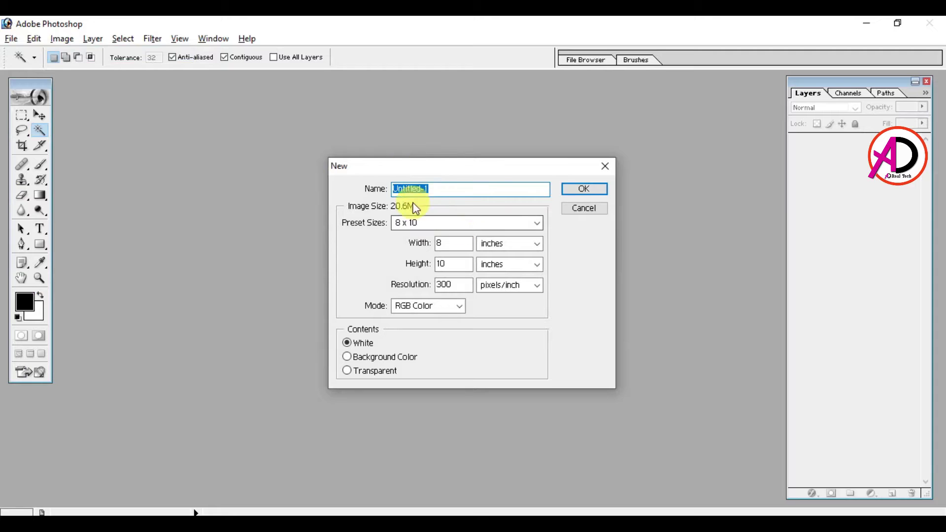
pyautogui.moveTo(448, 164); pyautogui.dragTo(469, 131)
pyautogui.click(600, 171)
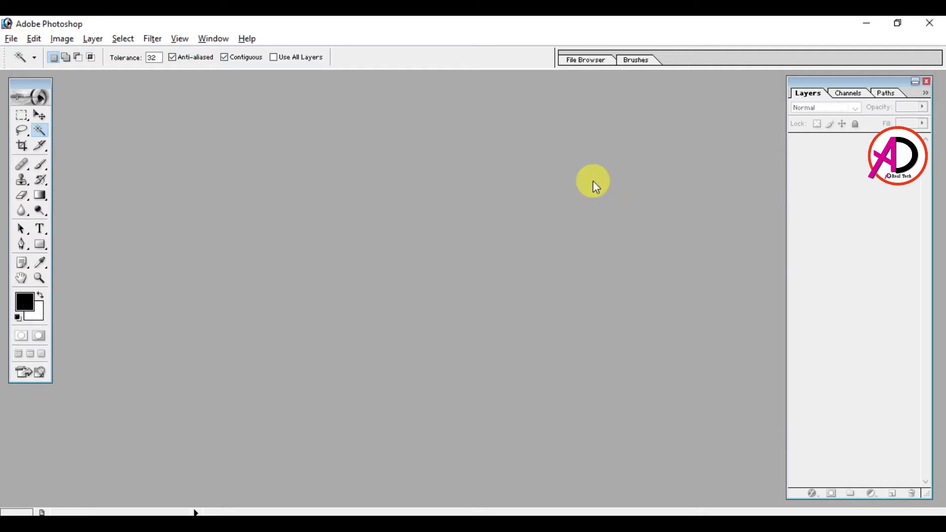
# Step: Start a new document from the 4 x 6 preset and change its size to 6 inches wide by 4 inches high
pyautogui.hotkey('ctrl', 'n')
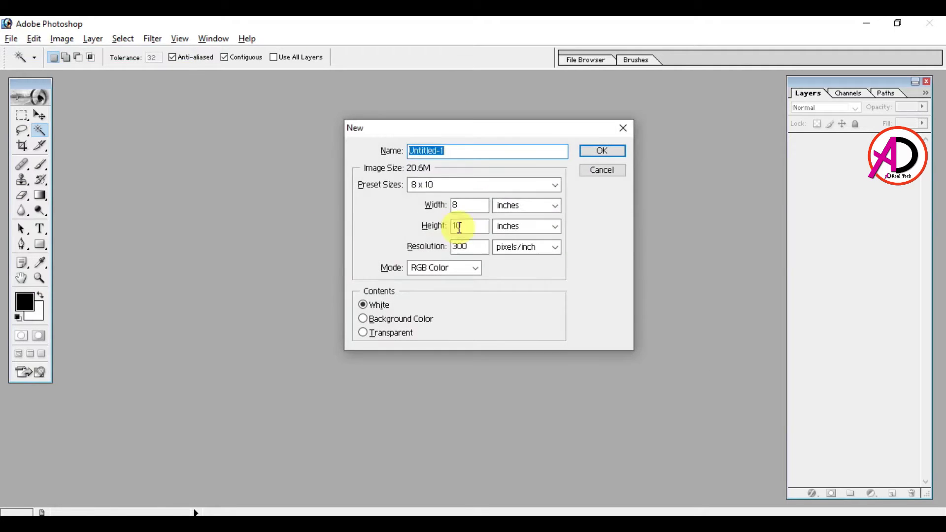
pyautogui.click(492, 188)
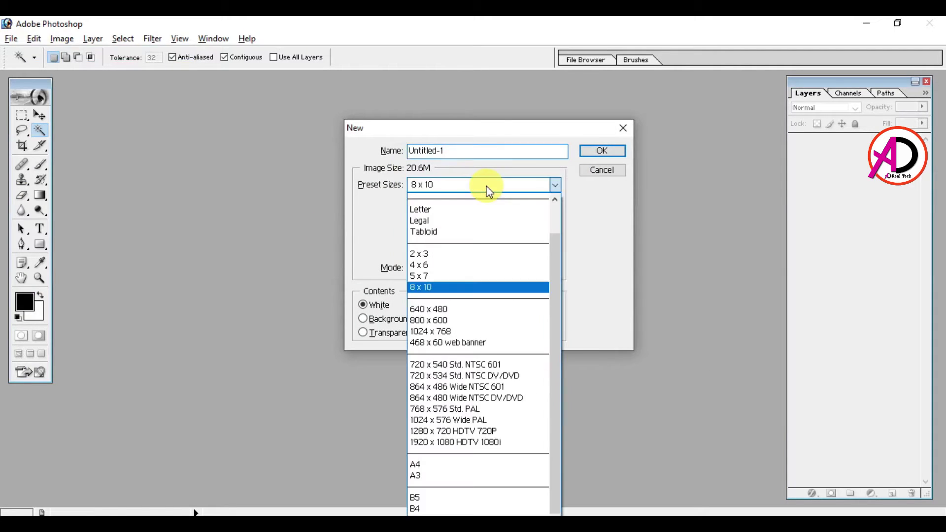
pyautogui.click(441, 266)
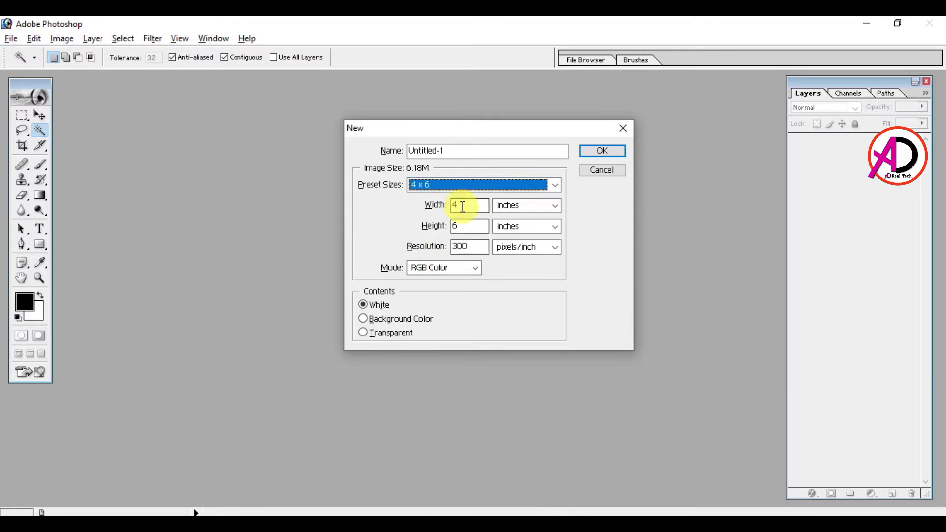
pyautogui.press('Tab')
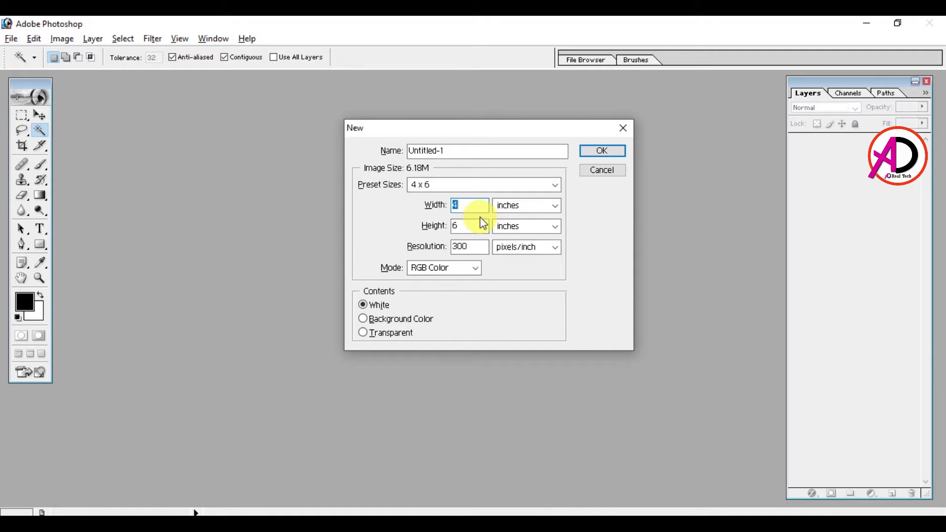
pyautogui.write('6')
pyautogui.press('Tab')
pyautogui.press('Tab')
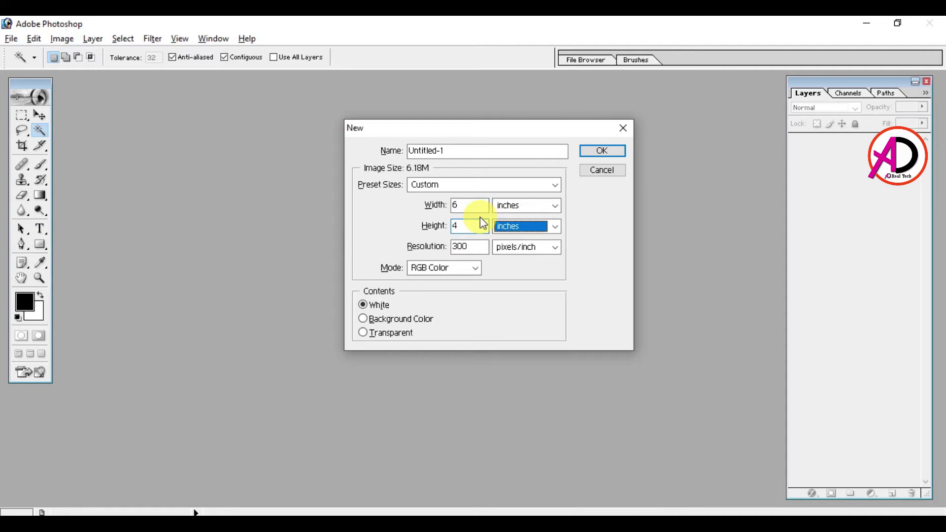
pyautogui.press('Tab')
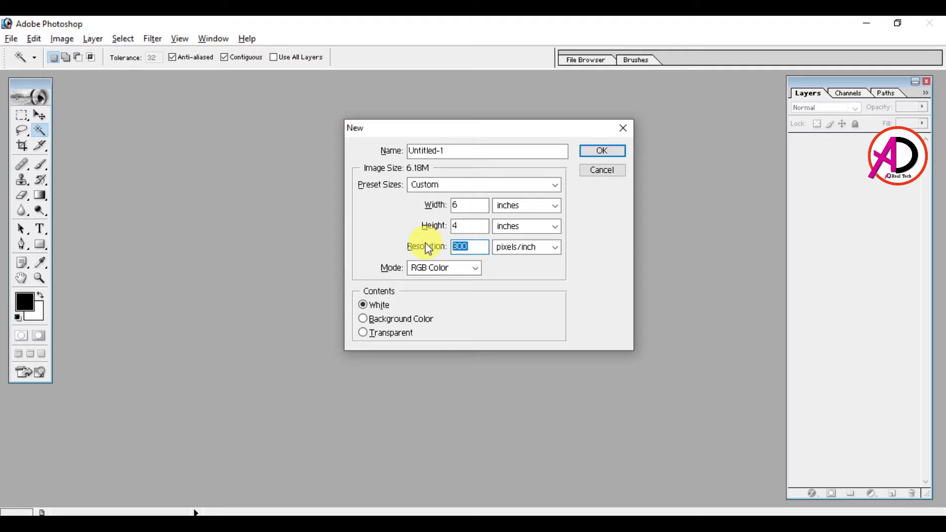
# Step: Set the resolution to 200 pixels/inch with RGB Color mode and create the document
pyautogui.write('200')
pyautogui.click(475, 267)
pyautogui.click(428, 302)
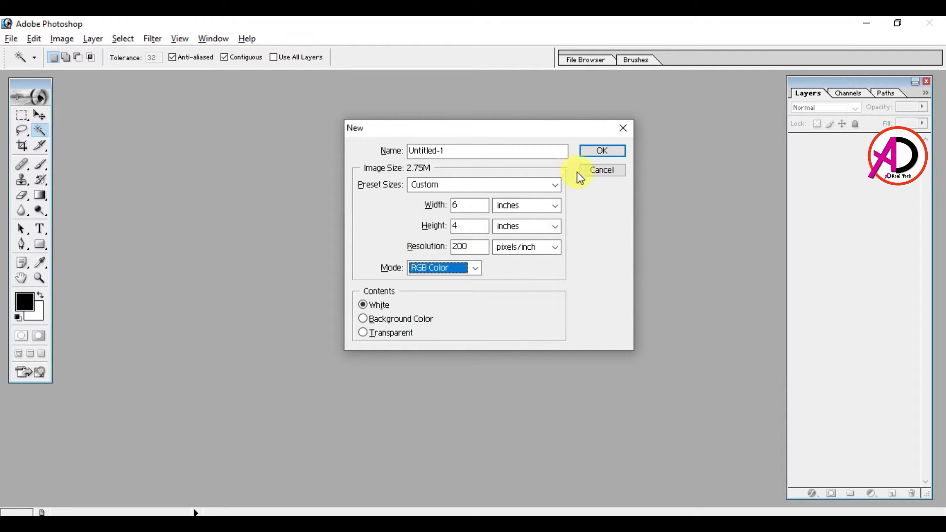
pyautogui.click(599, 152)
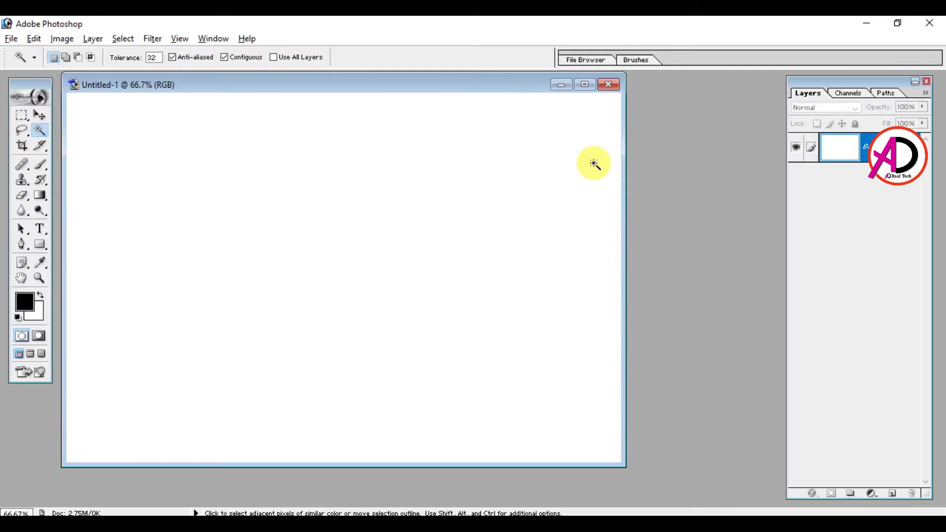
# Step: Switch the new blank document to full screen mode with the menu bar
pyautogui.press('f')
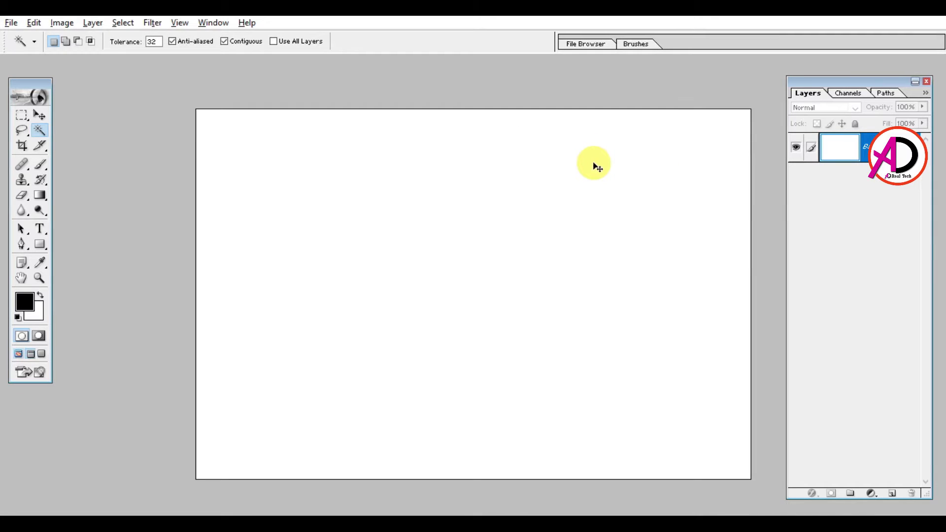
pyautogui.hotkey('ctrl', '-')
pyautogui.hotkey('ctrl', '-')
pyautogui.hotkey('ctrl', '-')
pyautogui.hotkey('ctrl', '+')
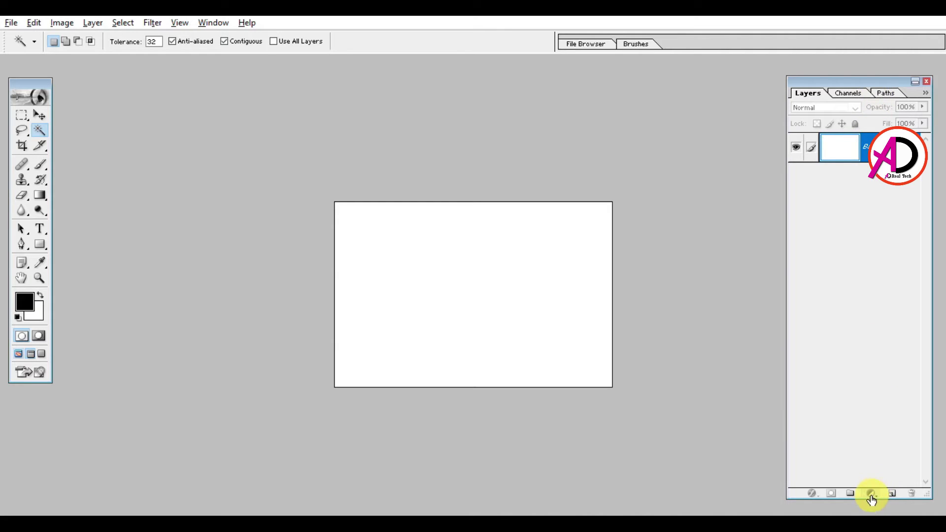
# Step: Add a Gradient fill layer, replace the gradient presets with the Simple set, and choose the Cyan gradient
pyautogui.click(870, 495)
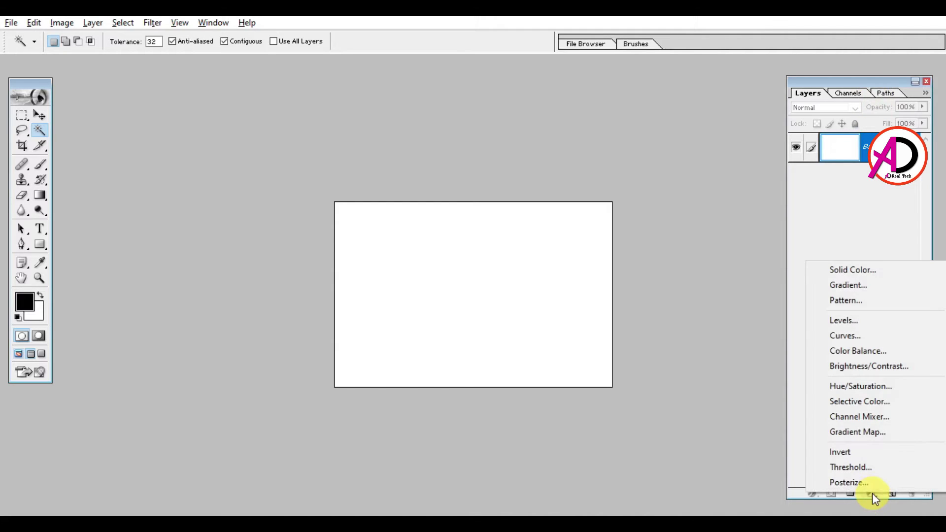
pyautogui.click(855, 285)
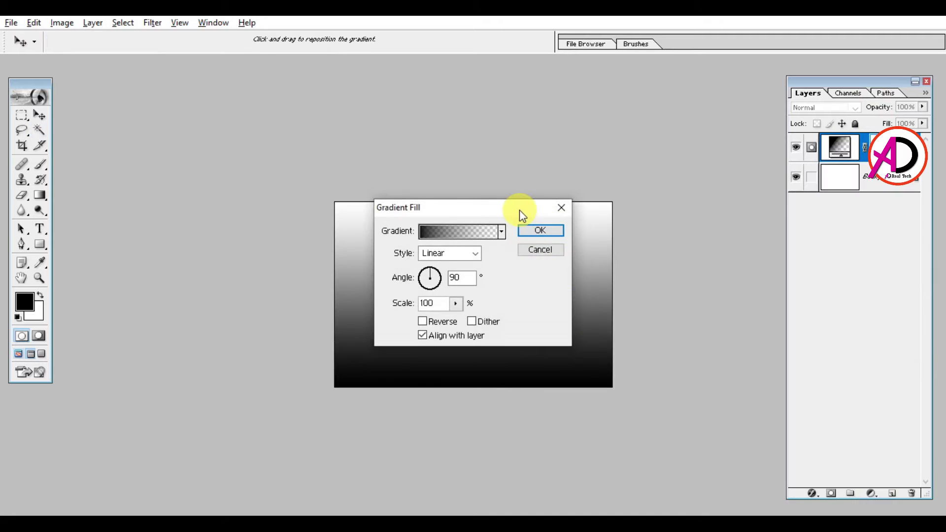
pyautogui.moveTo(519, 210); pyautogui.dragTo(583, 78)
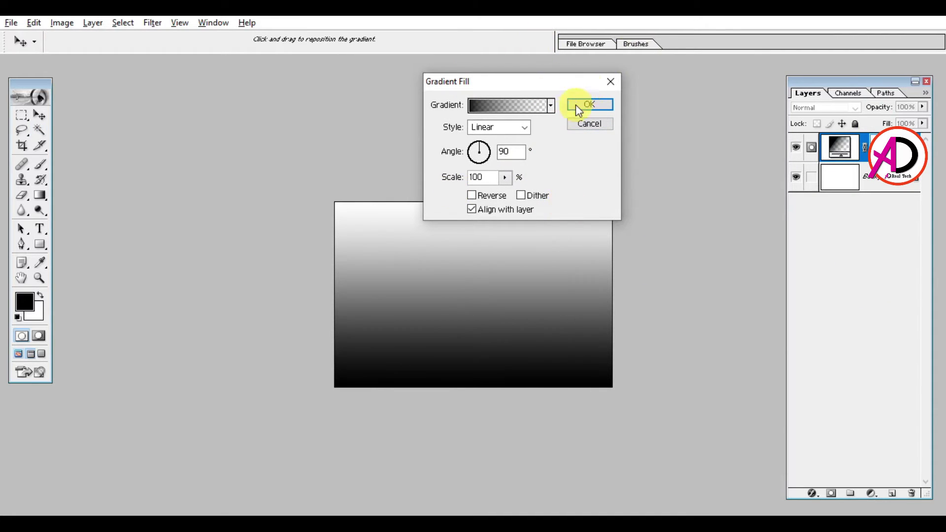
pyautogui.click(550, 106)
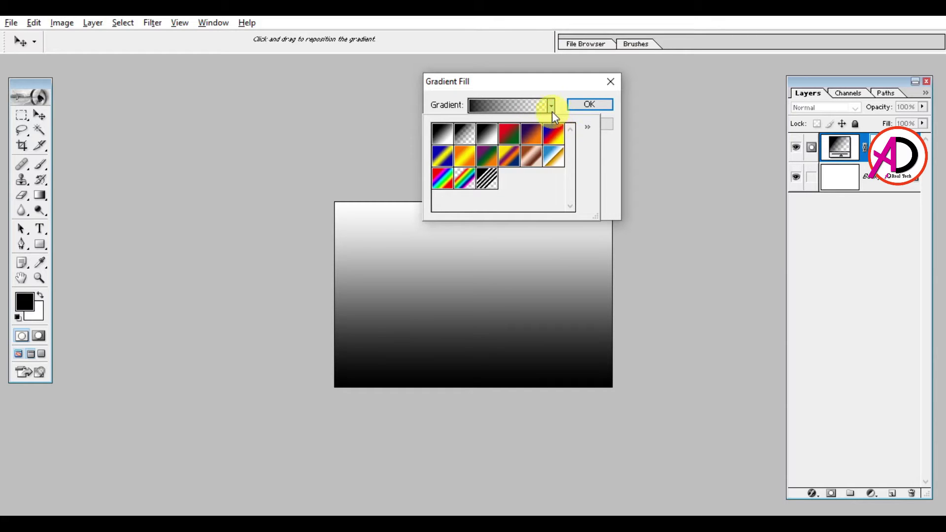
pyautogui.click(587, 128)
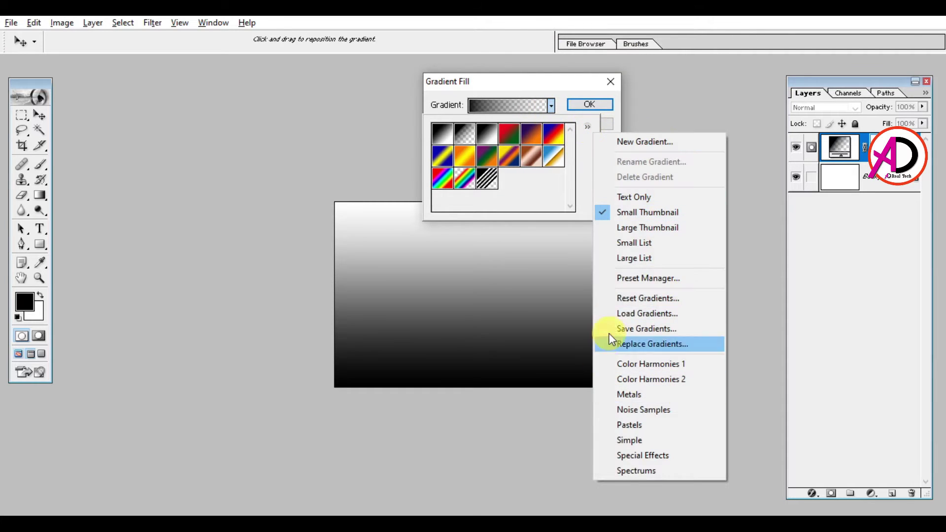
pyautogui.click(619, 442)
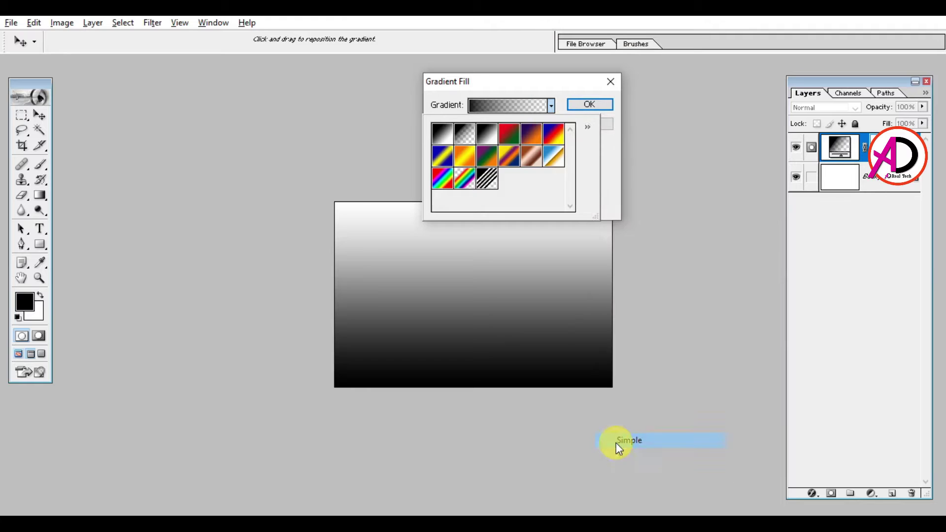
pyautogui.click(425, 224)
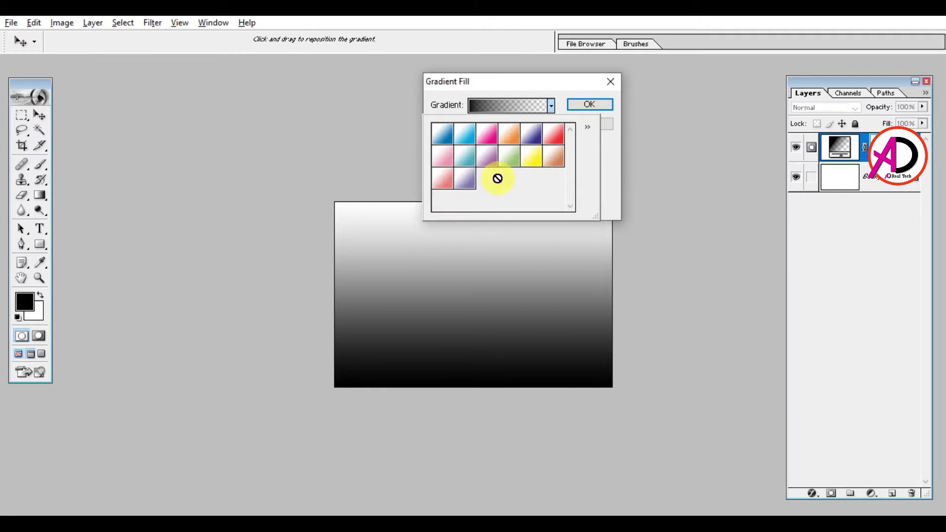
pyautogui.click(464, 145)
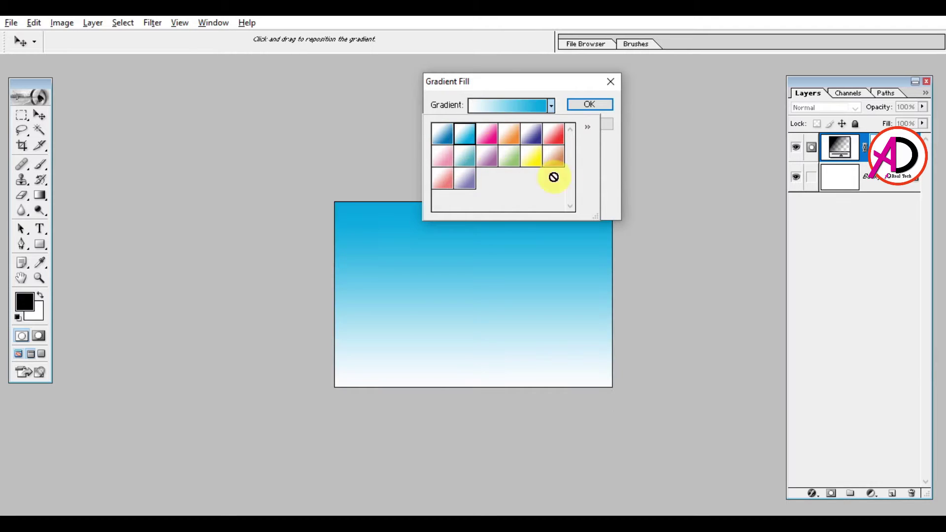
pyautogui.click(606, 157)
# Step: Set the gradient fill's style to Radial and its scale to 150%
pyautogui.click(507, 107)
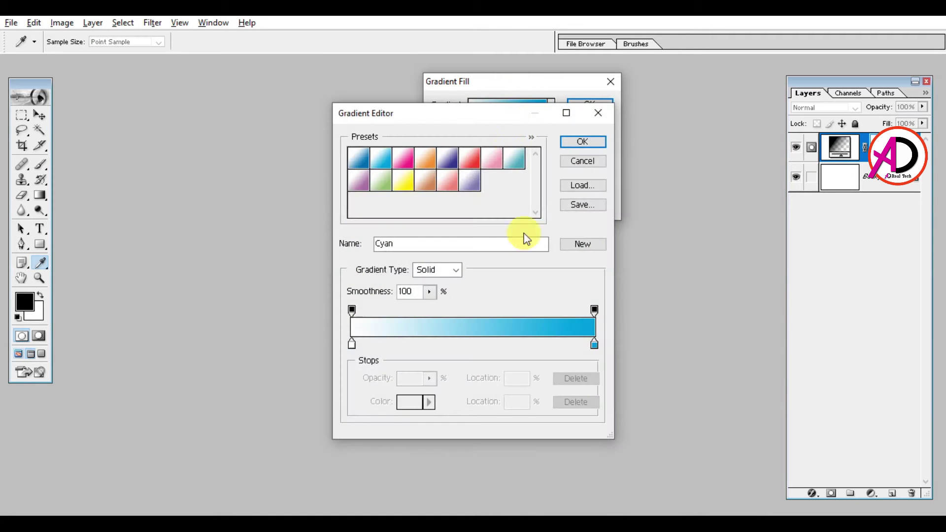
pyautogui.click(594, 163)
pyautogui.click(495, 142)
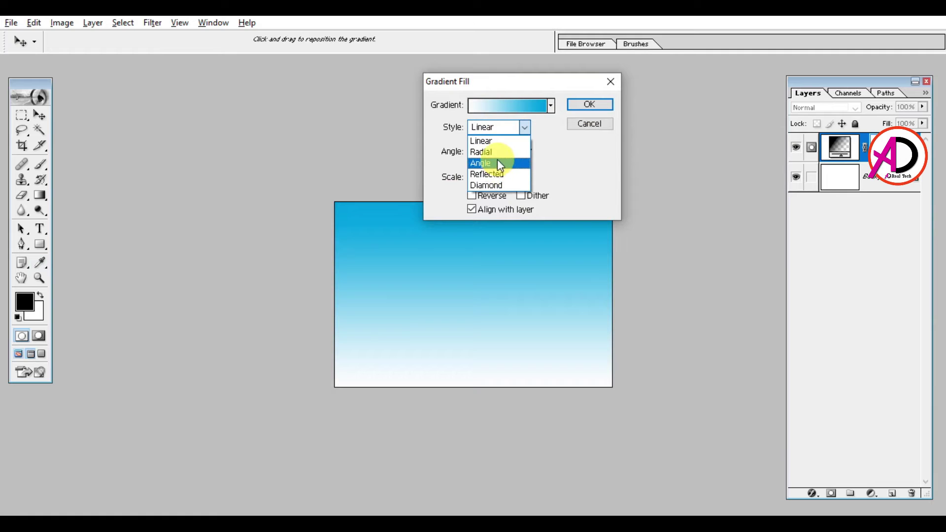
pyautogui.click(495, 150)
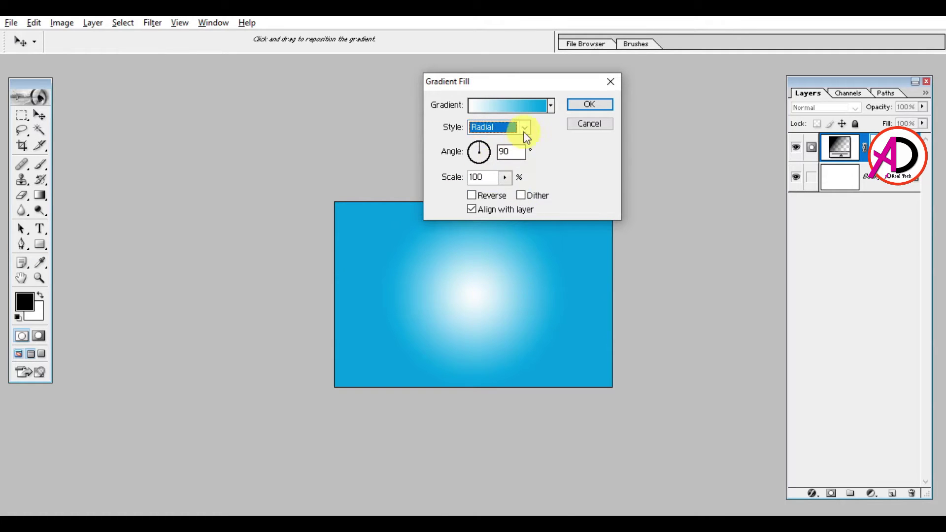
pyautogui.click(505, 177)
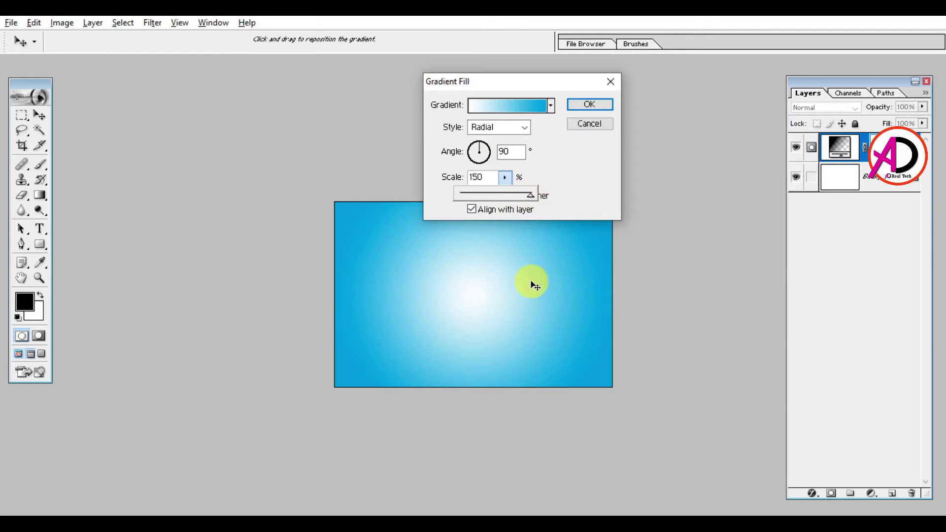
pyautogui.moveTo(560, 86); pyautogui.dragTo(667, 84)
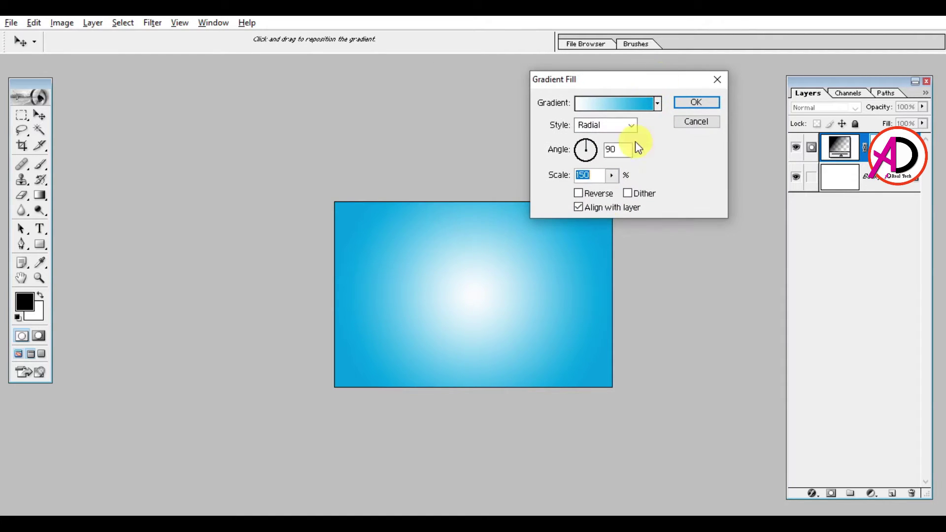
pyautogui.click(625, 105)
pyautogui.moveTo(447, 113); pyautogui.dragTo(163, 58)
pyautogui.moveTo(67, 292); pyautogui.dragTo(103, 291)
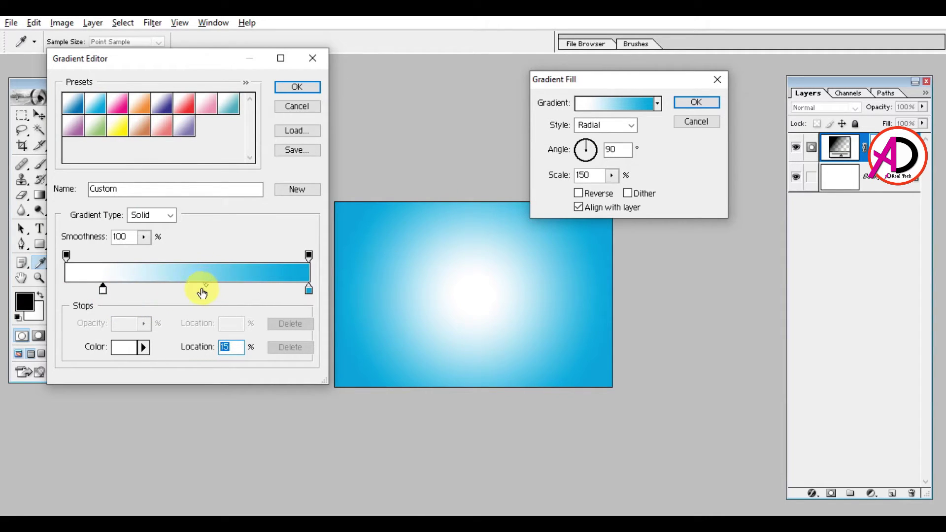
pyautogui.moveTo(207, 288)
pyautogui.mouseDown()
pyautogui.moveTo(153, 286)
pyautogui.moveTo(217, 289)
pyautogui.mouseUp()
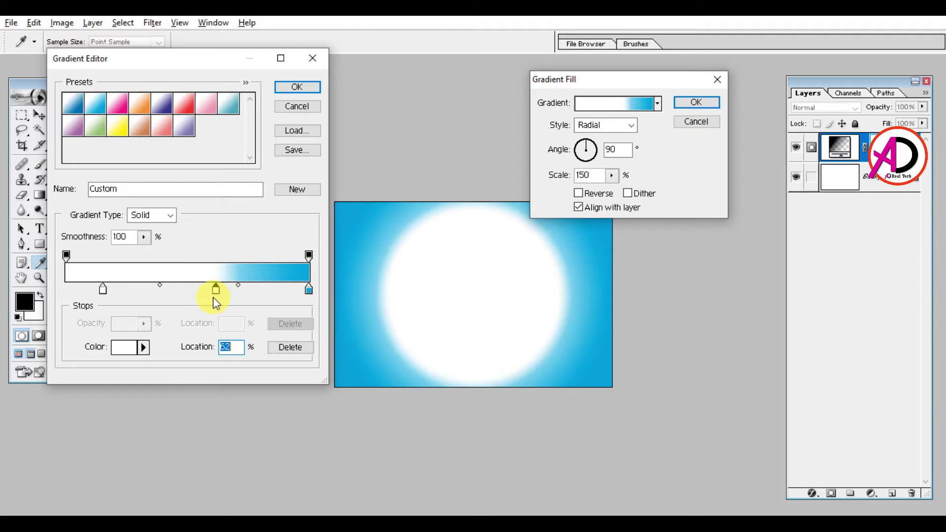
pyautogui.click(294, 107)
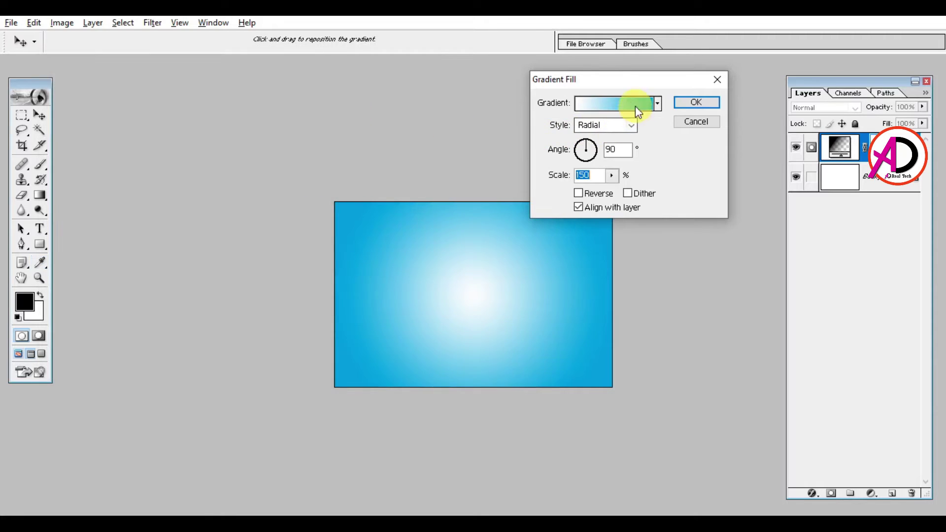
# Step: Edit the gradient by moving its white stop slightly inward and its midpoint to 56%, and apply the gradient fill
pyautogui.click(634, 104)
pyautogui.moveTo(67, 291); pyautogui.dragTo(84, 294)
pyautogui.click(200, 285)
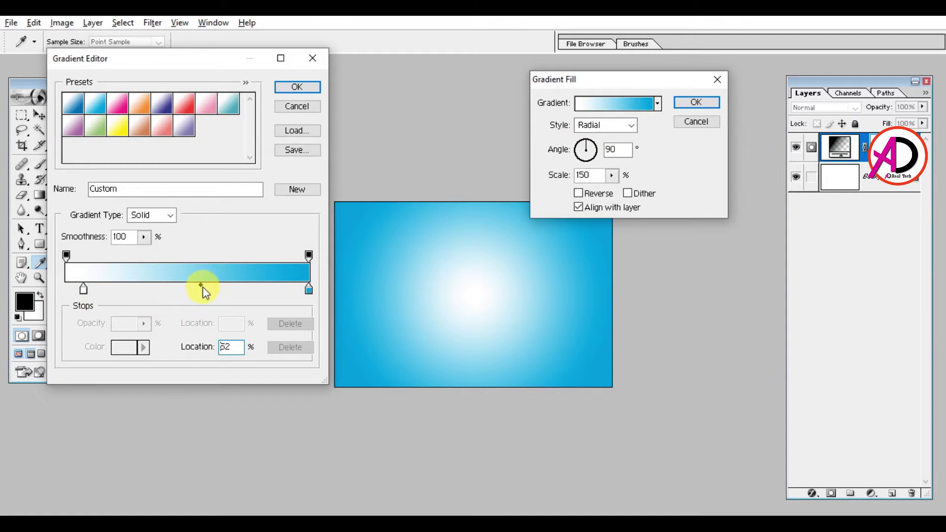
pyautogui.moveTo(202, 287); pyautogui.dragTo(210, 286)
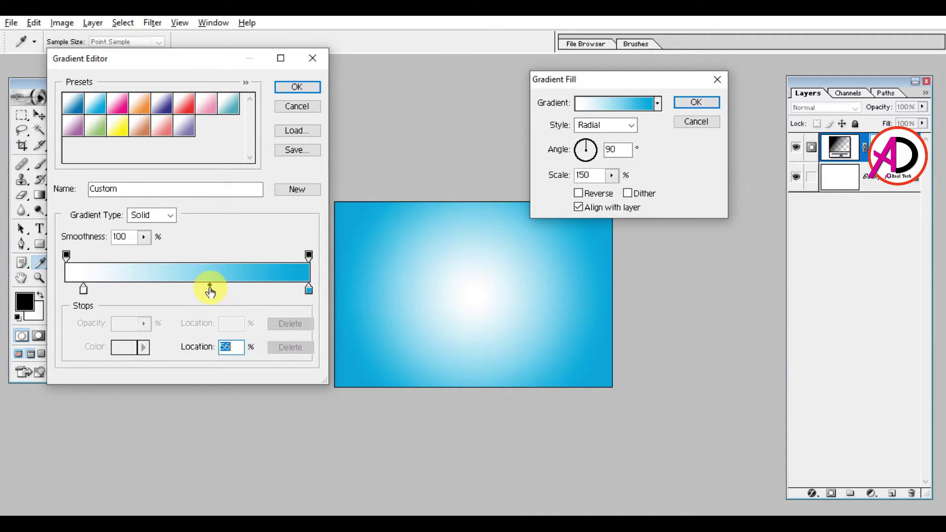
pyautogui.click(297, 87)
pyautogui.click(695, 103)
# Step: Select the Magic Wand tool and swap the foreground and background colours
pyautogui.press('w')
pyautogui.press('x')
pyautogui.hotkey('ctrl', '-')
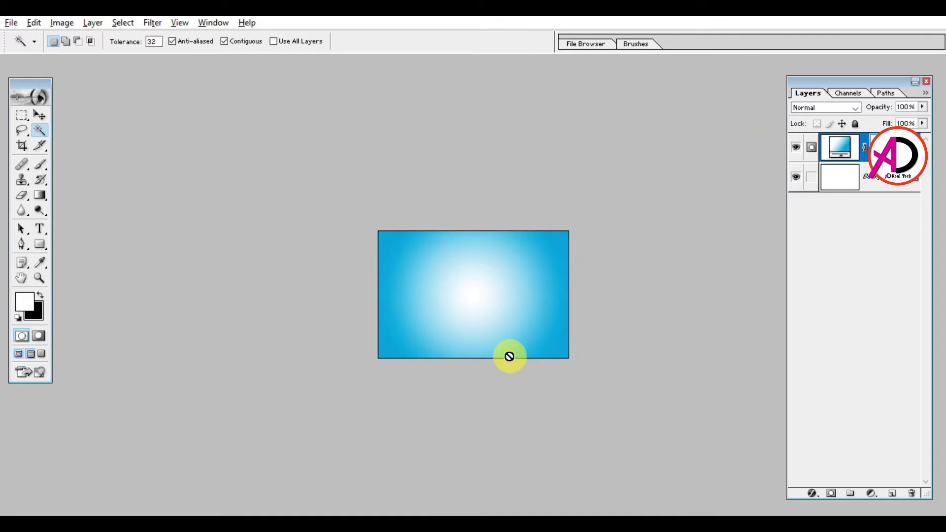
# Step: Select the Move tool and lower the gradient fill layer's opacity to 59%
pyautogui.hotkey('ctrl', '+')
pyautogui.click(39, 114)
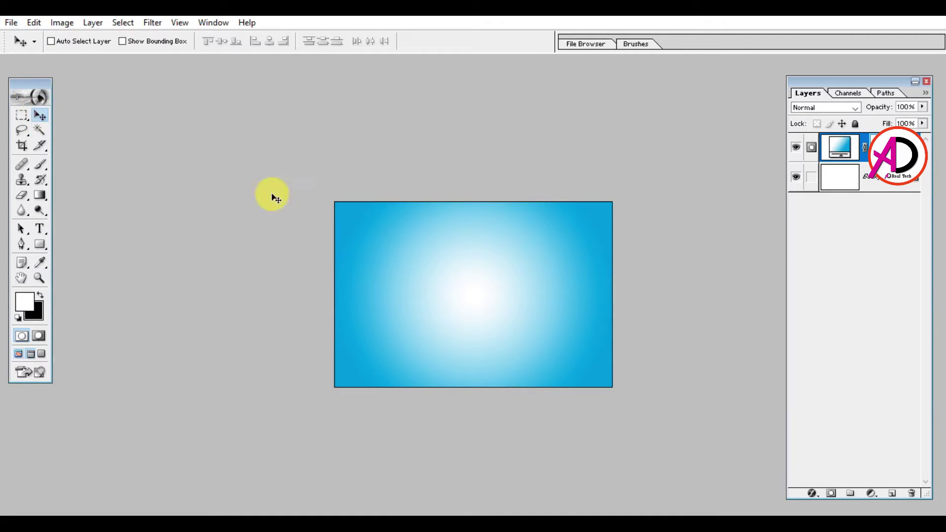
pyautogui.click(921, 107)
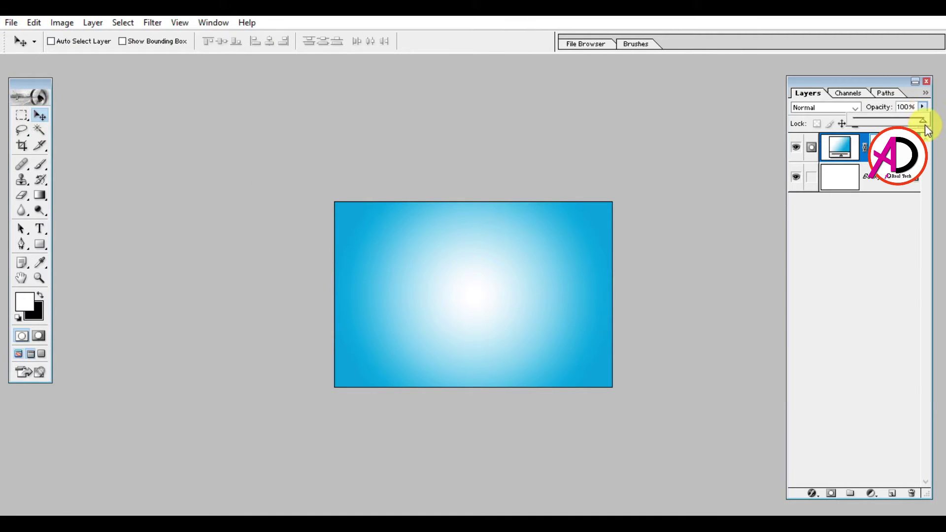
pyautogui.moveTo(924, 121); pyautogui.dragTo(887, 122)
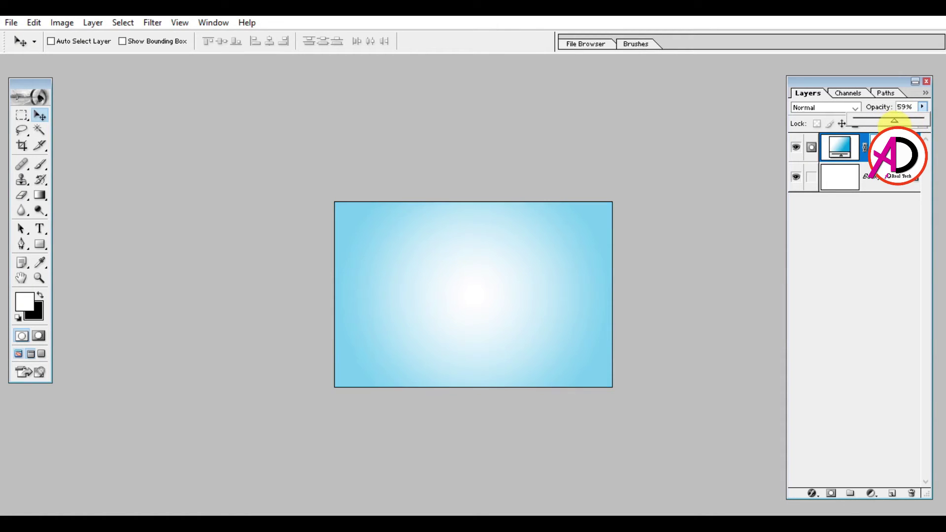
# Step: Examine the lightened gradient background at different zoom levels
pyautogui.hotkey('ctrl', '-')
pyautogui.hotkey('ctrl', '+')
pyautogui.hotkey('ctrl', '+')
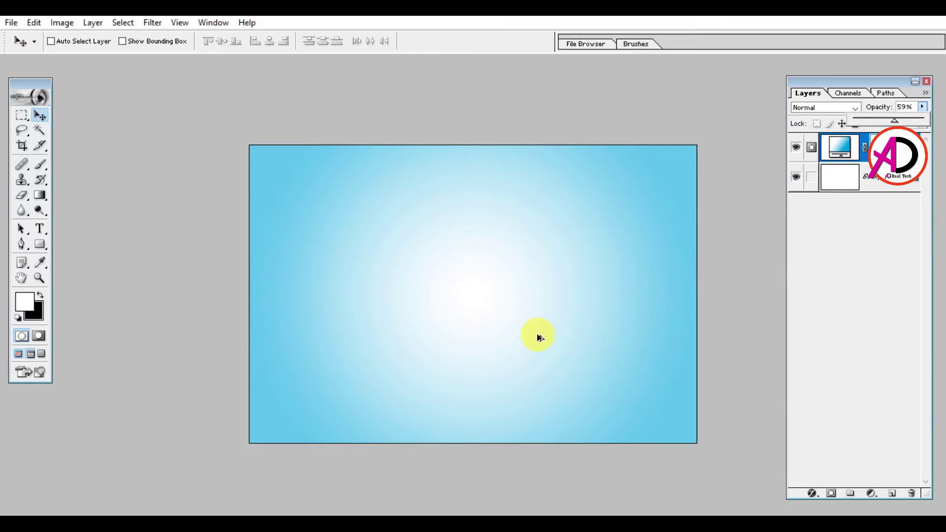
pyautogui.scroll(-1, 537, 335)
pyautogui.scroll(2, 537, 335)
pyautogui.scroll(-2, 445, 314)
pyautogui.scroll(1, 495, 270)
pyautogui.hotkey('ctrl', '-')
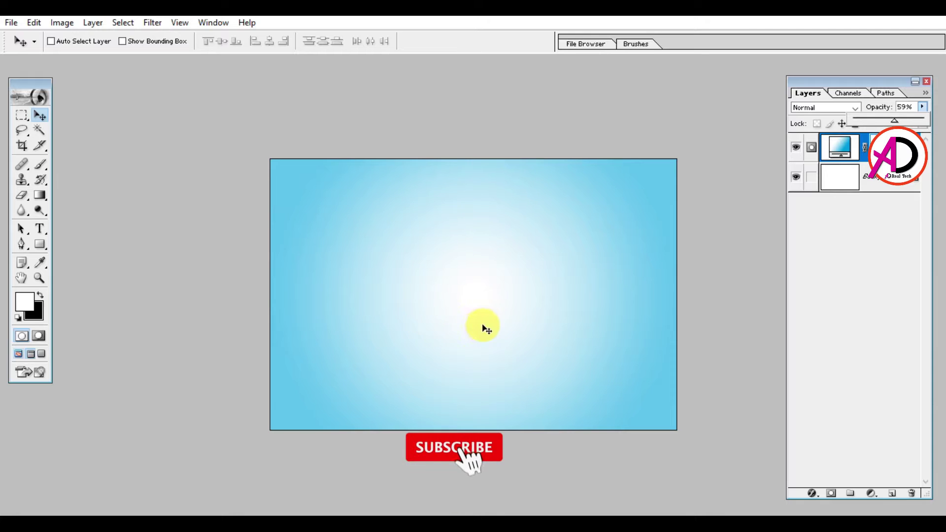
# Step: Switch to the Birthday Items folder, open 123.png from it in Photoshop, and position its window beside the gradient document
pyautogui.hotkey('alt', 'Tab')
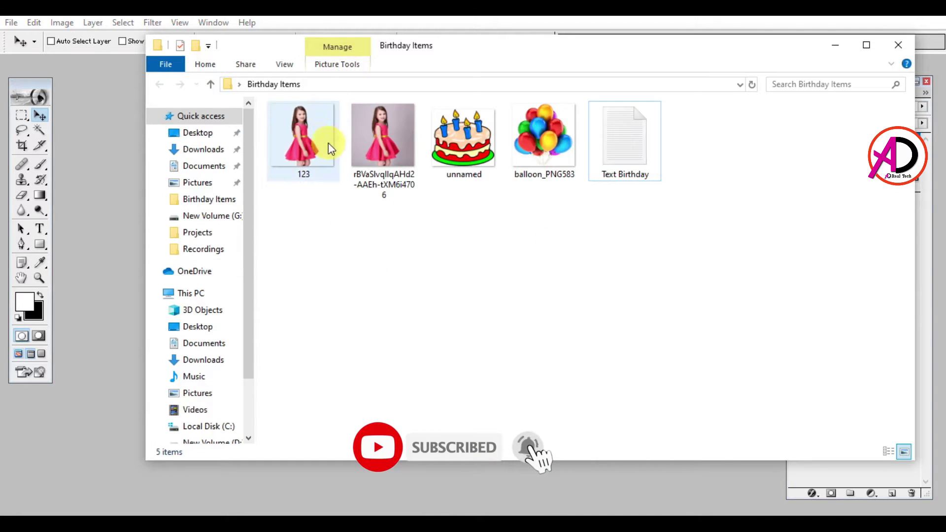
pyautogui.moveTo(497, 55); pyautogui.dragTo(582, 63)
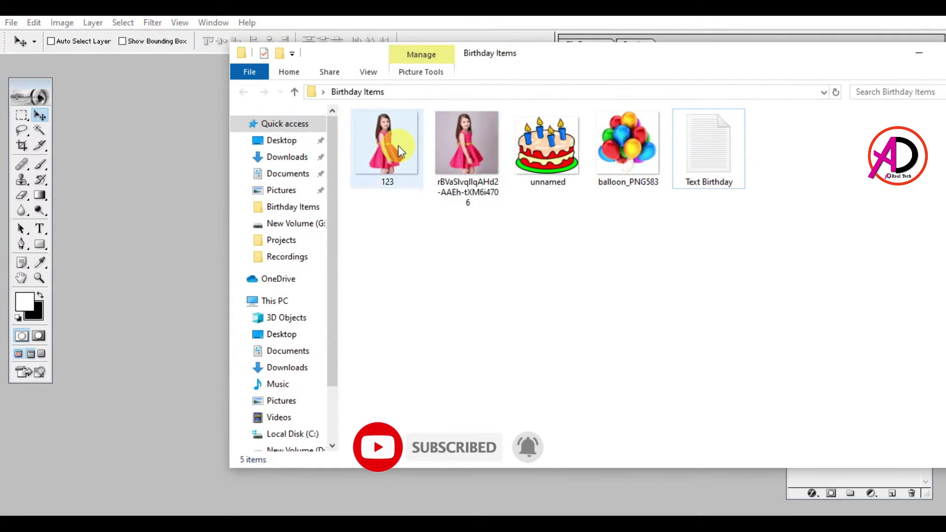
pyautogui.click(388, 174)
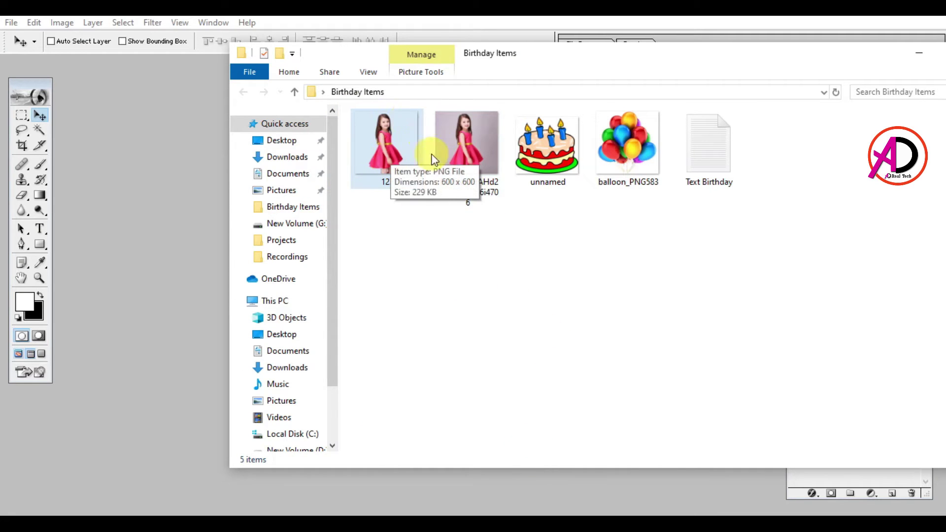
pyautogui.click(345, 167)
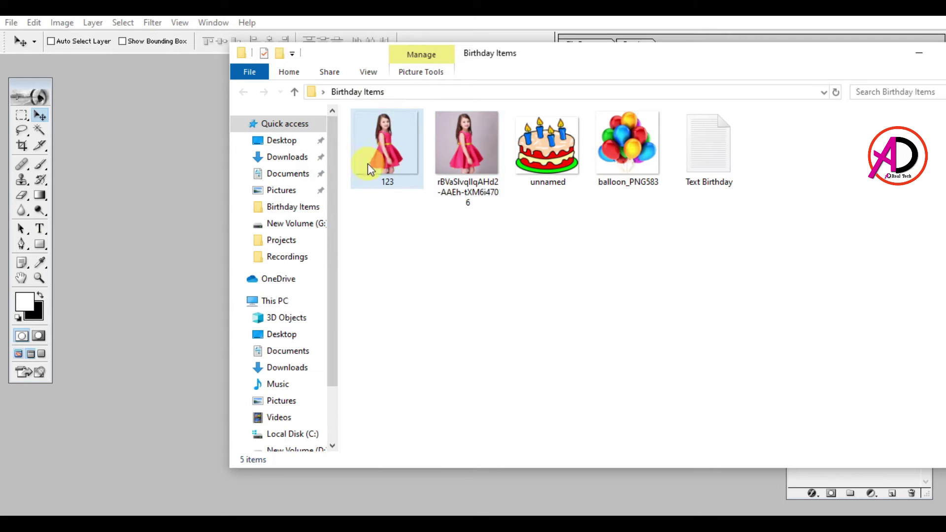
pyautogui.moveTo(393, 149); pyautogui.dragTo(252, 206)
pyautogui.moveTo(262, 92); pyautogui.dragTo(411, 84)
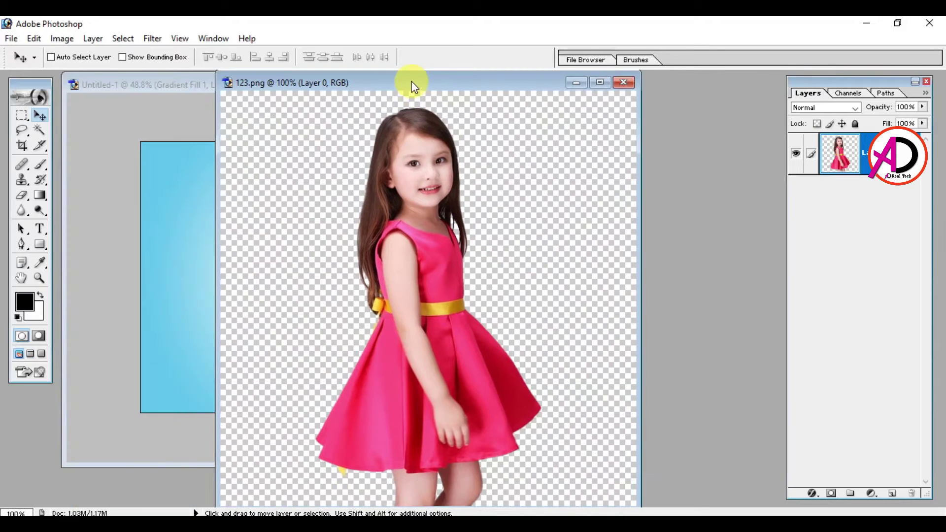
# Step: Copy the girl cutout into the gradient document and place it in the canvas's lower-left corner, with the legs at the bottom edge
pyautogui.moveTo(399, 315); pyautogui.dragTo(204, 240)
pyautogui.press('f')
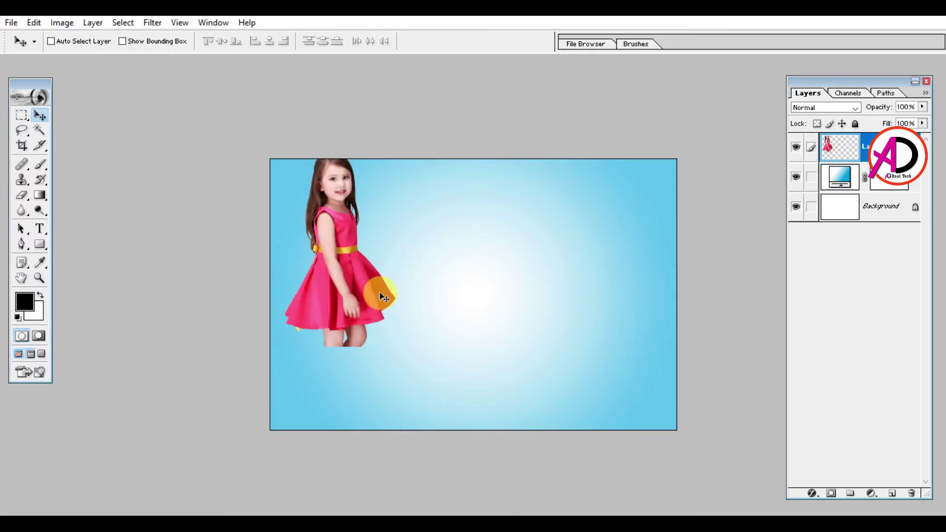
pyautogui.moveTo(329, 242); pyautogui.dragTo(338, 334)
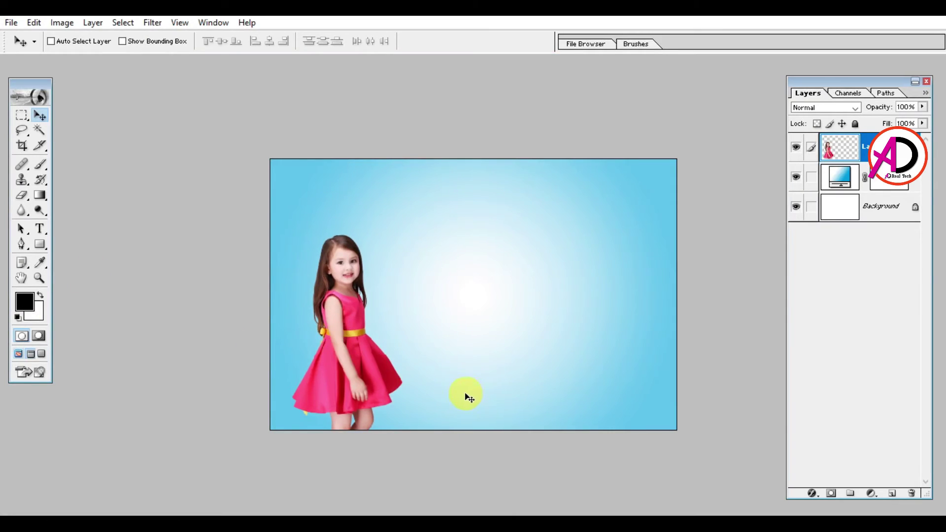
# Step: Free-transform the girl layer to about 239% with a 1.4° rotation, placing her waist near the canvas's bottom edge on the left side
pyautogui.hotkey('ctrl', 't')
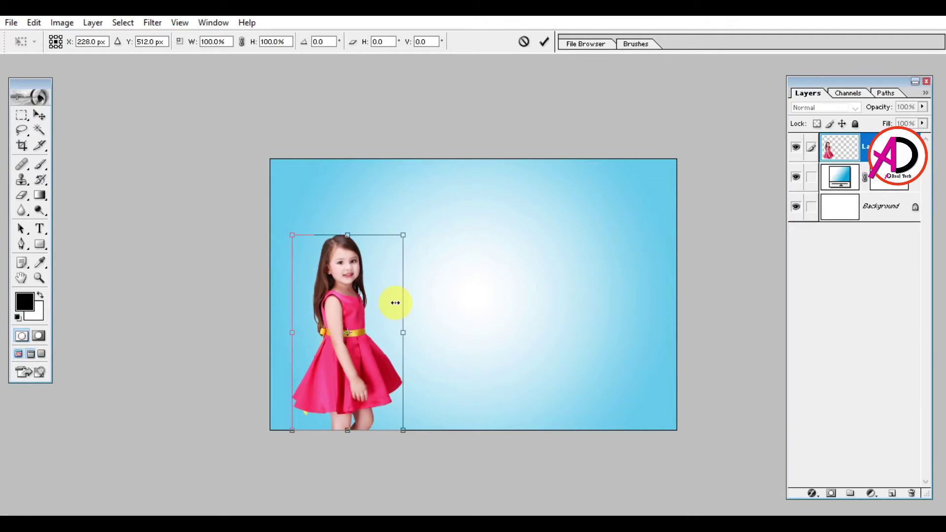
pyautogui.press('Return')
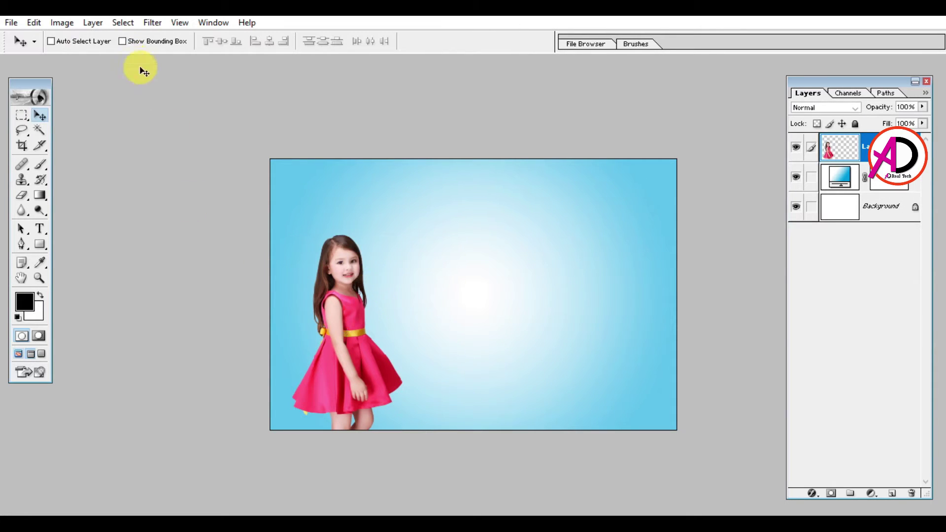
pyautogui.click(34, 23)
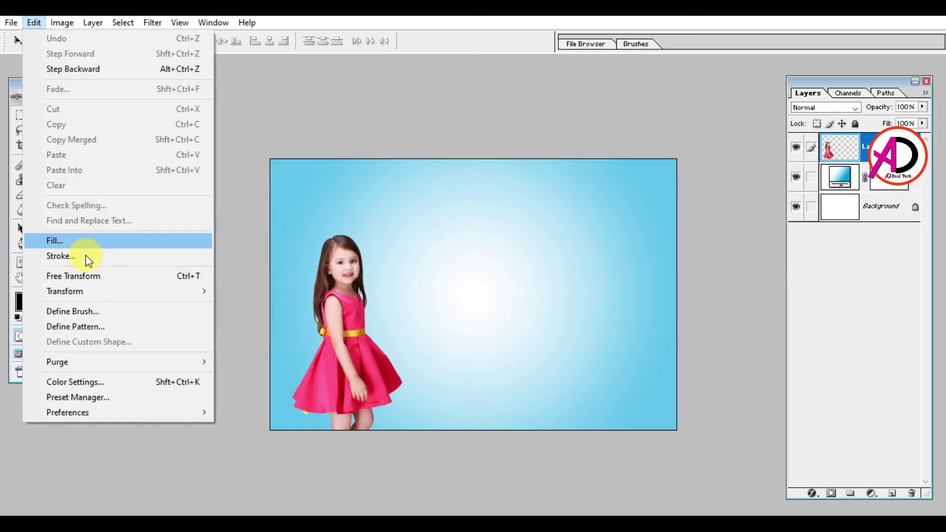
pyautogui.click(87, 280)
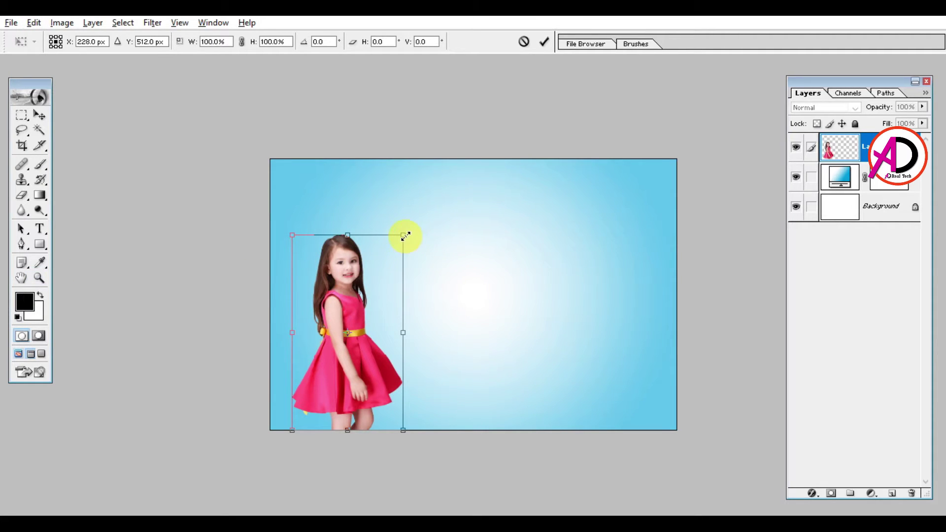
pyautogui.moveTo(404, 237); pyautogui.dragTo(520, 154)
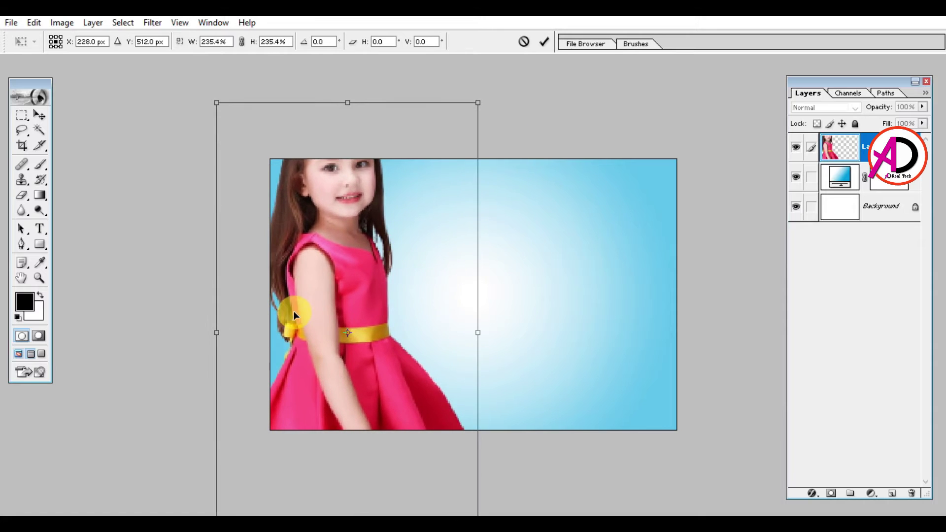
pyautogui.moveTo(294, 315); pyautogui.dragTo(376, 392)
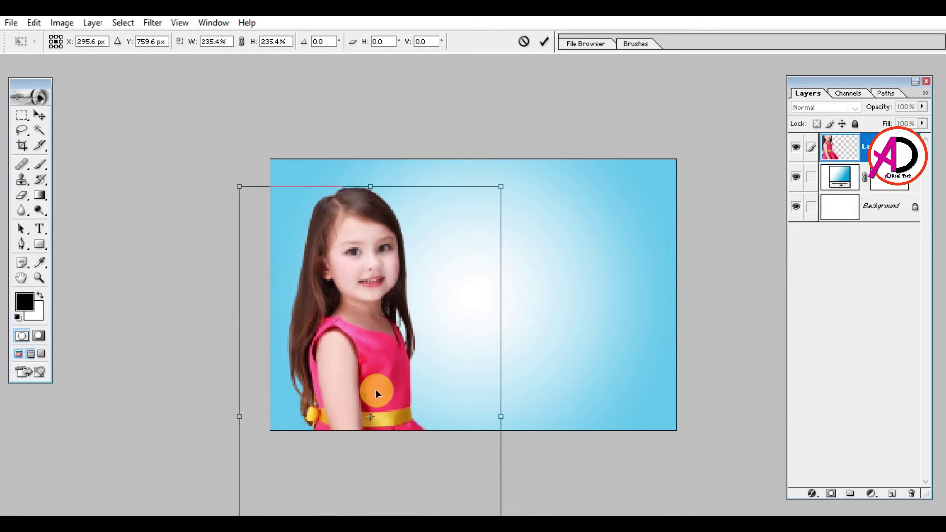
pyautogui.moveTo(538, 342)
pyautogui.mouseDown()
pyautogui.moveTo(545, 359)
pyautogui.moveTo(545, 344)
pyautogui.mouseUp()
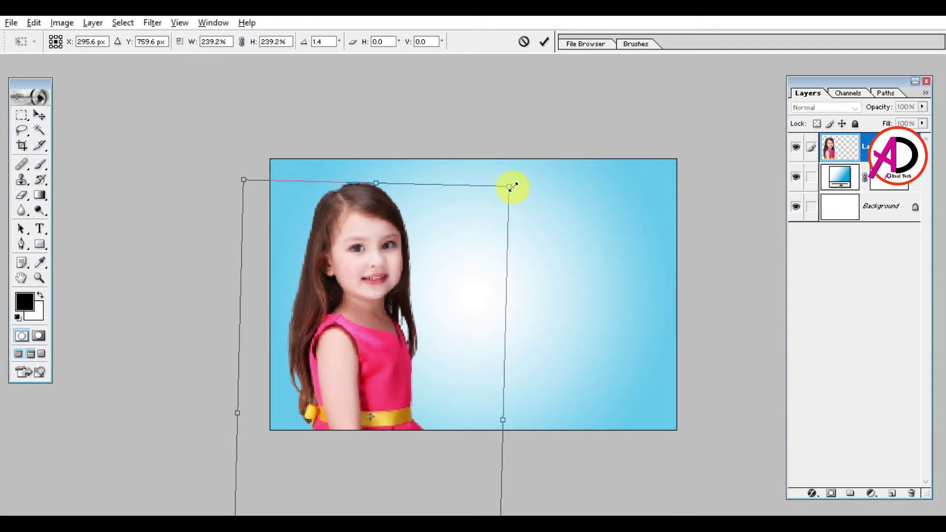
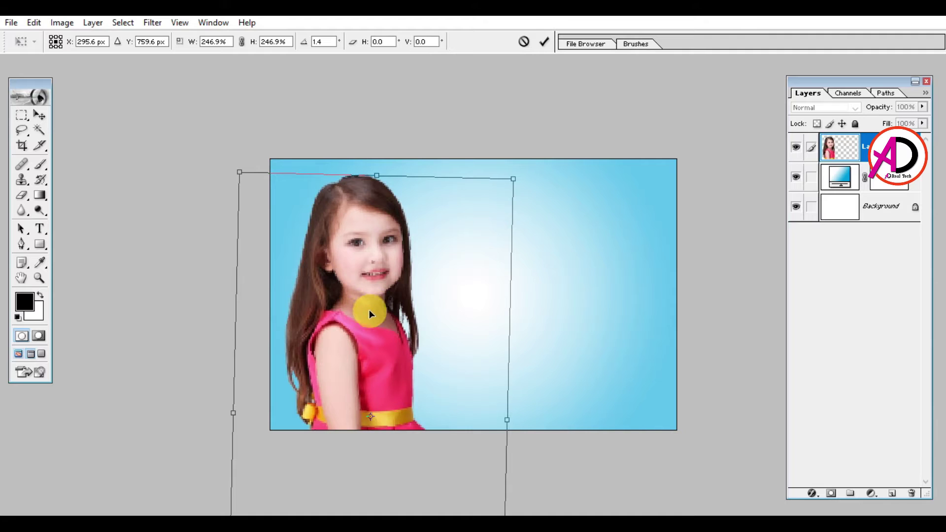
# Step: Apply the girl layer's transform, duplicate the girl onto the centre of the canvas, and set the copy's opacity to 35%
pyautogui.press('Return')
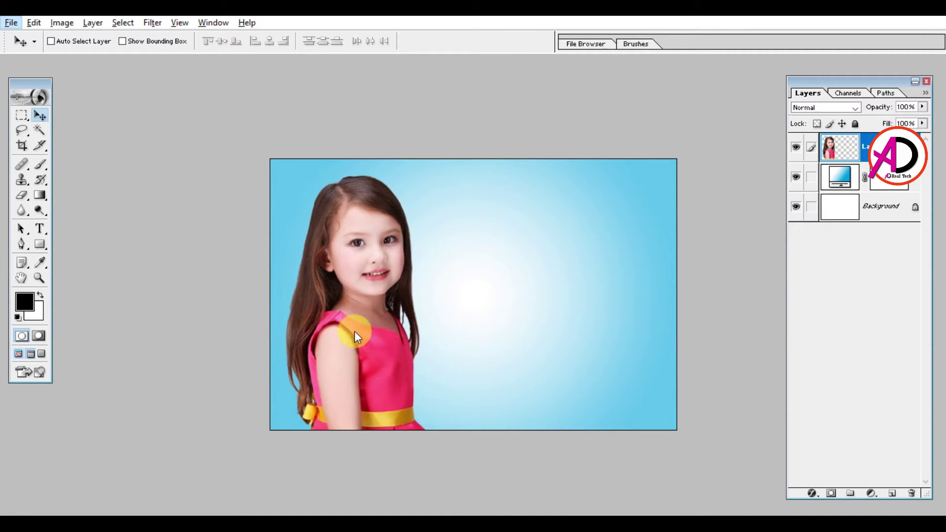
pyautogui.moveTo(348, 343); pyautogui.dragTo(508, 323)
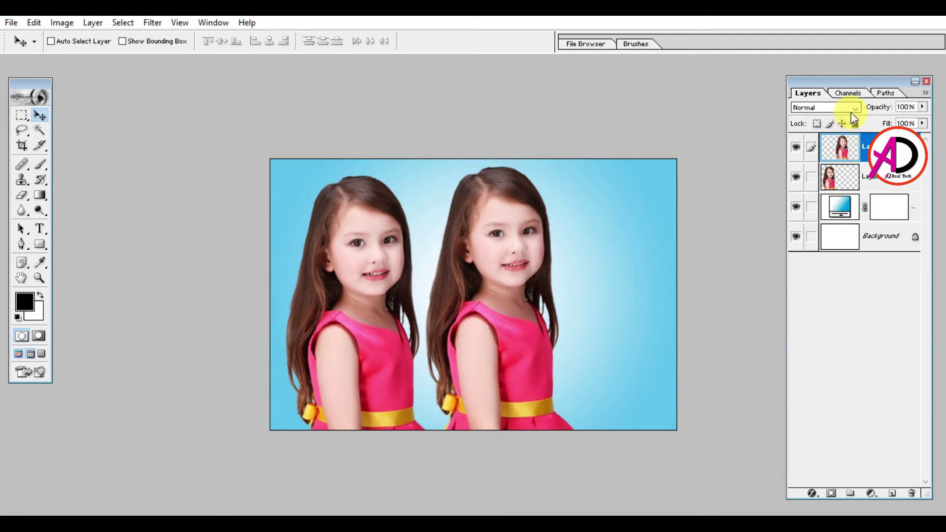
pyautogui.click(922, 107)
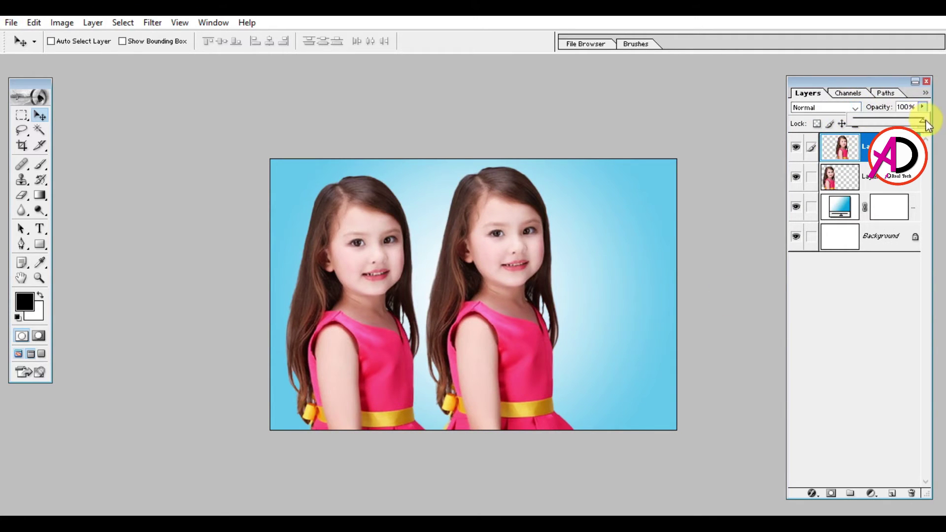
pyautogui.moveTo(925, 120); pyautogui.dragTo(880, 123)
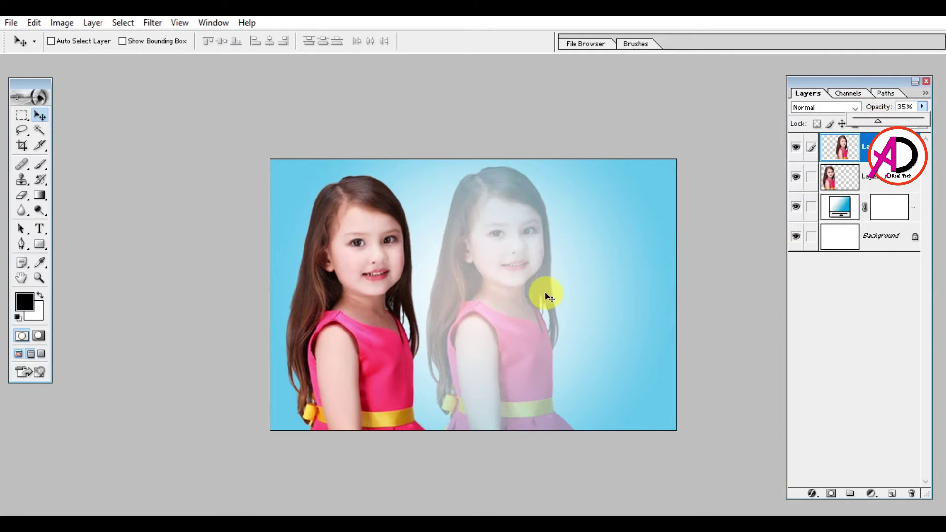
# Step: Stack the faded girl copy beneath the original girl layer and move it partly behind her, with its head at the canvas's top edge
pyautogui.moveTo(544, 295); pyautogui.dragTo(457, 300)
pyautogui.moveTo(877, 148); pyautogui.dragTo(903, 192)
pyautogui.moveTo(458, 267); pyautogui.dragTo(454, 250)
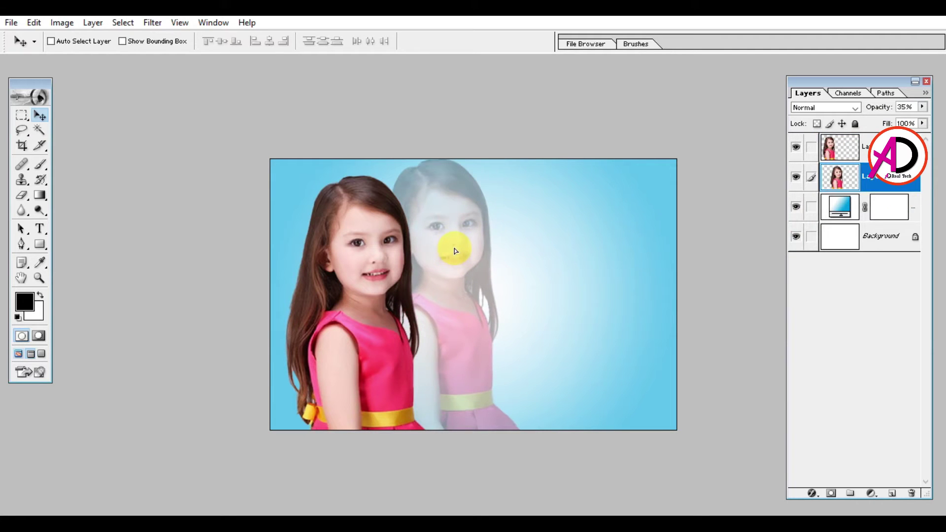
# Step: Free-transform the faded girl copy to 125.5% and position it behind the original girl, slightly cropping its head at the canvas's top
pyautogui.hotkey('ctrl', 't')
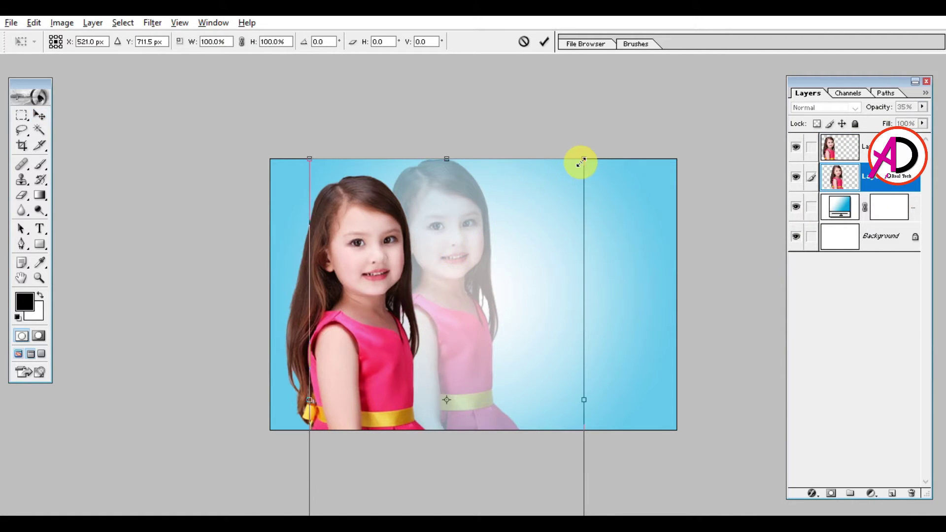
pyautogui.moveTo(582, 159); pyautogui.dragTo(617, 100)
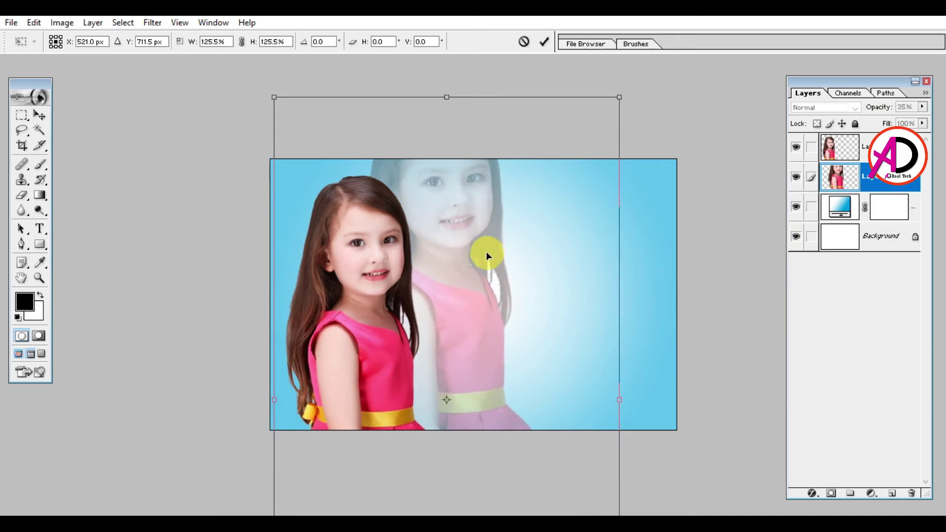
pyautogui.moveTo(488, 253); pyautogui.dragTo(496, 295)
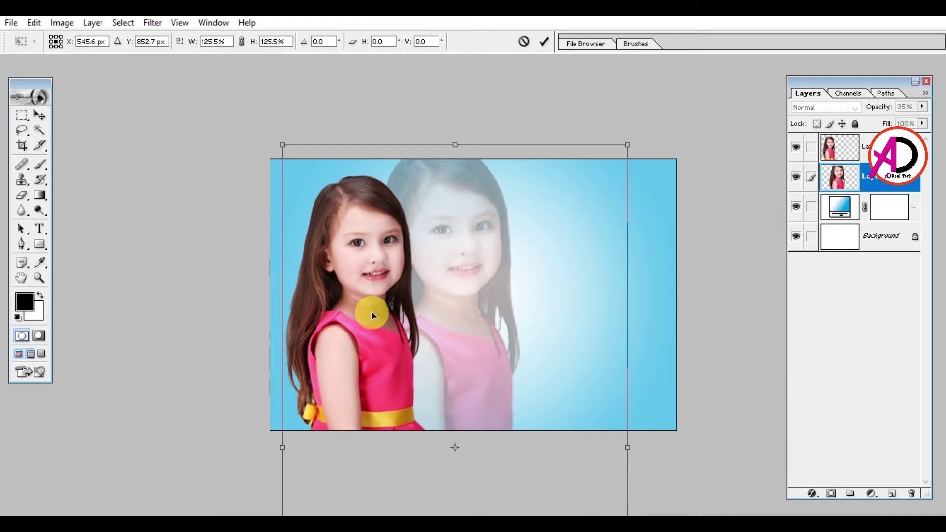
pyautogui.moveTo(366, 312); pyautogui.dragTo(385, 296)
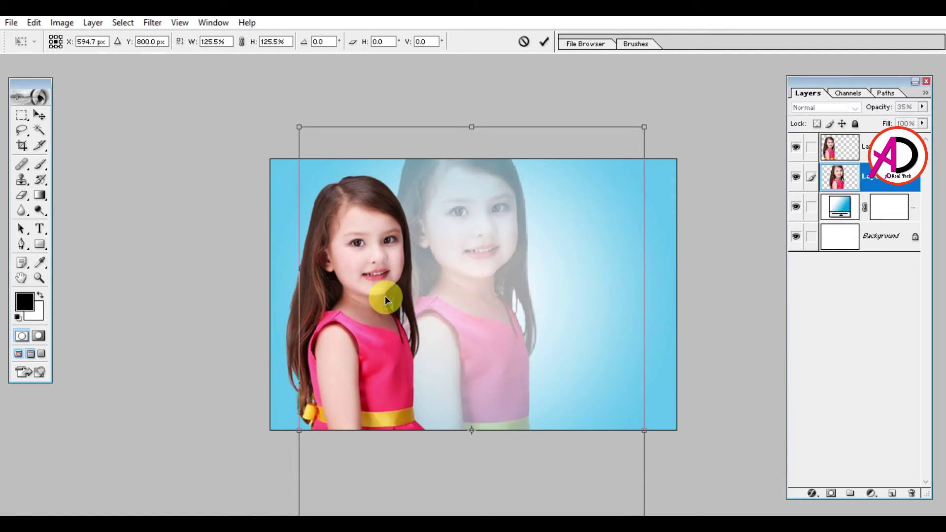
pyautogui.press('Return')
# Step: Move the opaque girl against the canvas's left edge and adjust her size slightly with Free Transform
pyautogui.scroll(2, 490, 356)
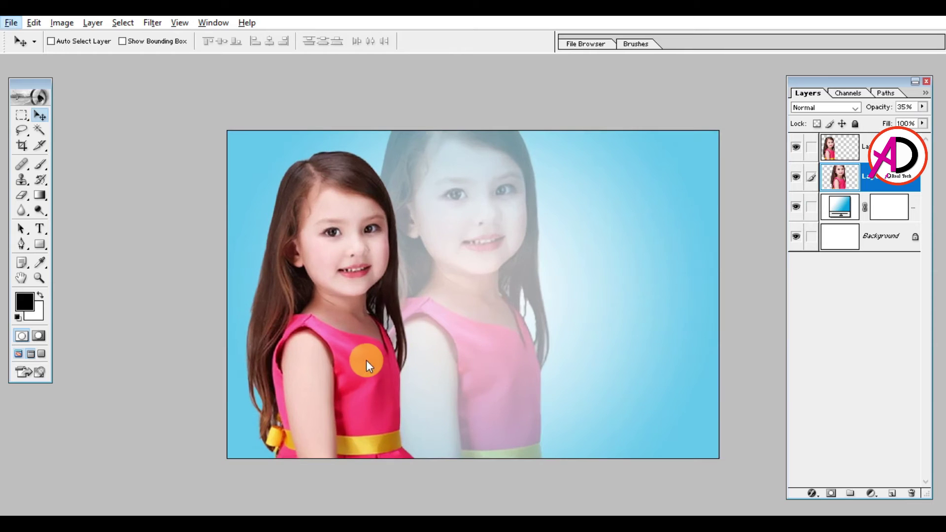
pyautogui.moveTo(366, 362); pyautogui.dragTo(335, 369)
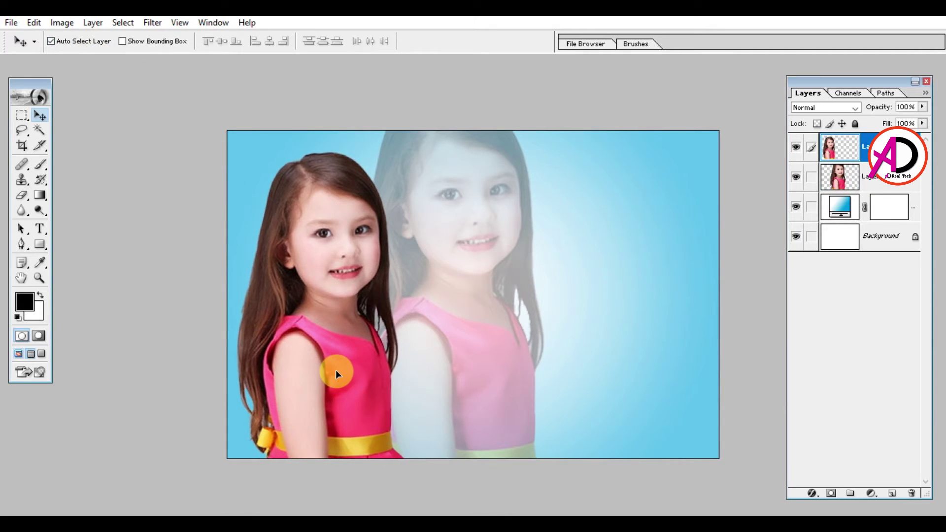
pyautogui.hotkey('ctrl', 't')
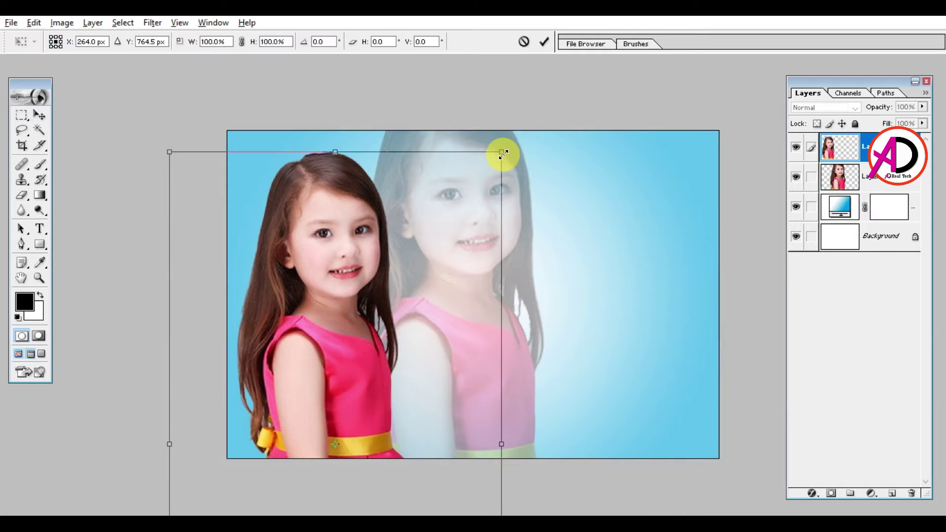
pyautogui.moveTo(503, 154); pyautogui.dragTo(498, 159)
pyautogui.moveTo(379, 289); pyautogui.dragTo(353, 290)
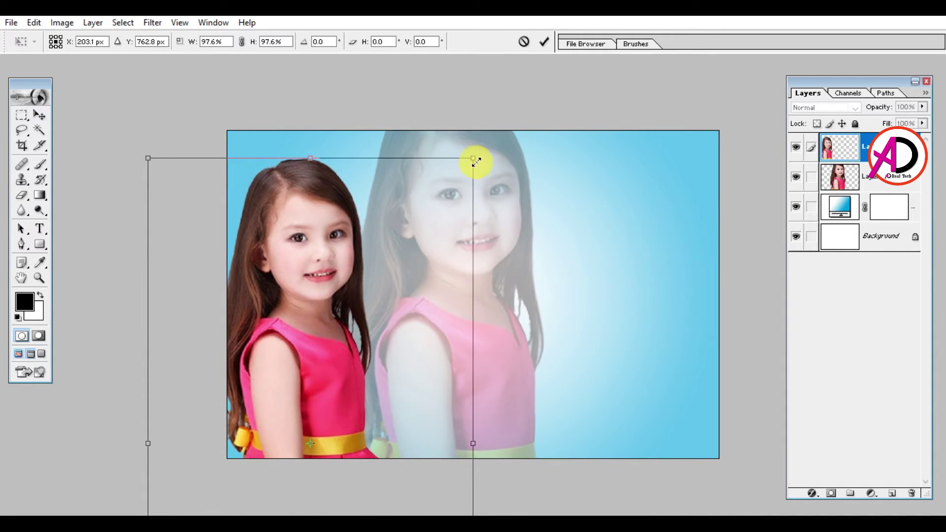
pyautogui.moveTo(474, 158); pyautogui.dragTo(501, 149)
pyautogui.press('Return')
pyautogui.click(478, 324)
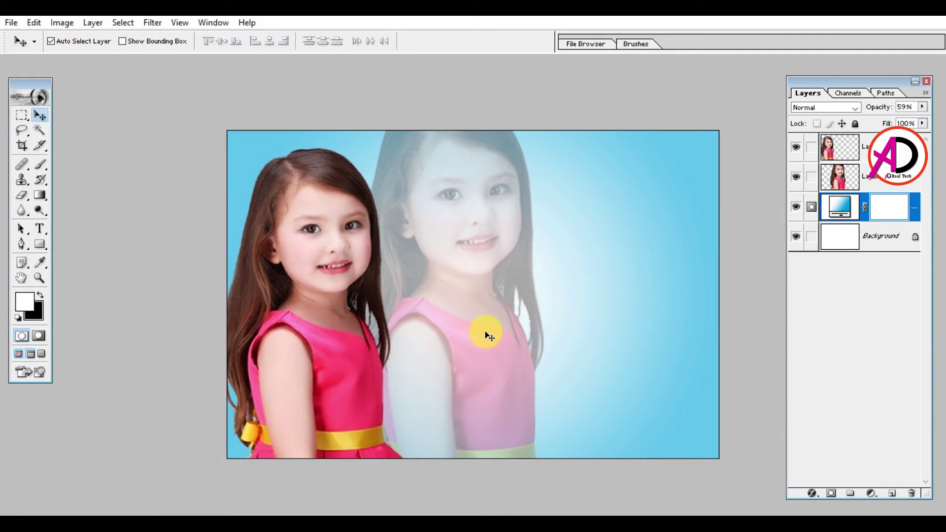
# Step: Free-transform the faded girl copy to about 110% width and 104% height, keeping it behind the opaque girl
pyautogui.click(881, 178)
pyautogui.hotkey('ctrl', 't')
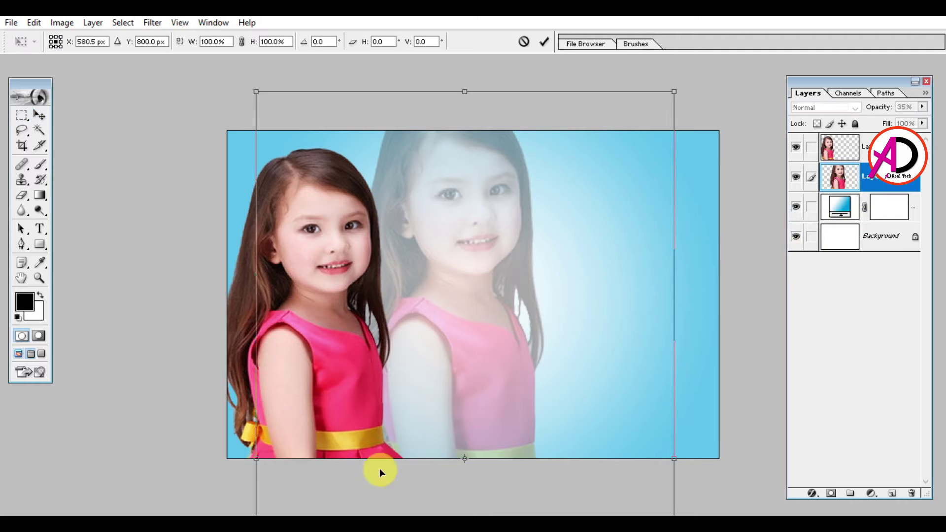
pyautogui.hotkey('ctrl', '-')
pyautogui.hotkey('ctrl', '-')
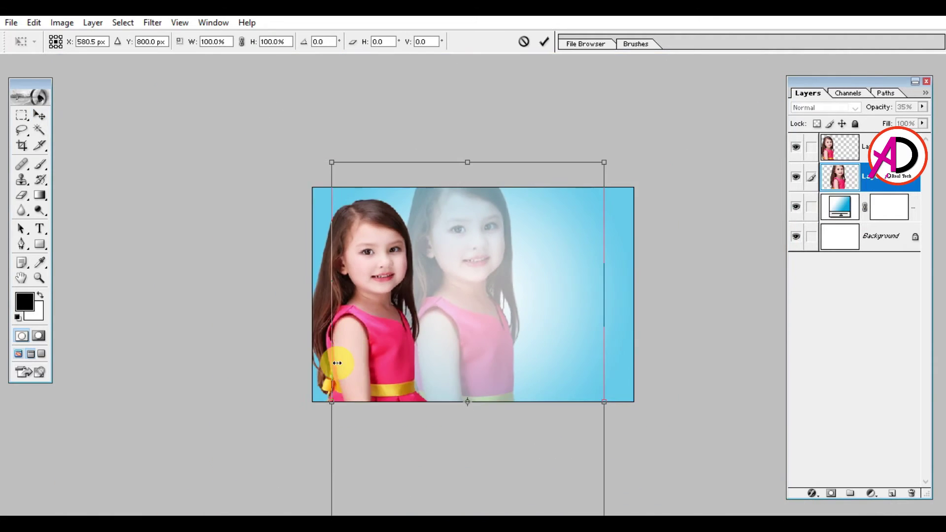
pyautogui.moveTo(386, 211); pyautogui.dragTo(377, 207)
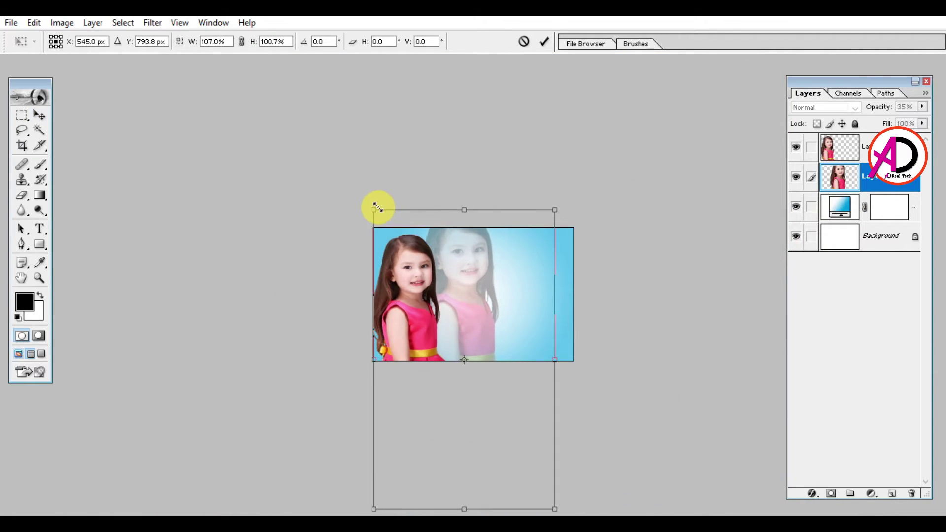
pyautogui.moveTo(555, 508)
pyautogui.mouseDown()
pyautogui.moveTo(564, 507)
pyautogui.moveTo(559, 516)
pyautogui.mouseUp()
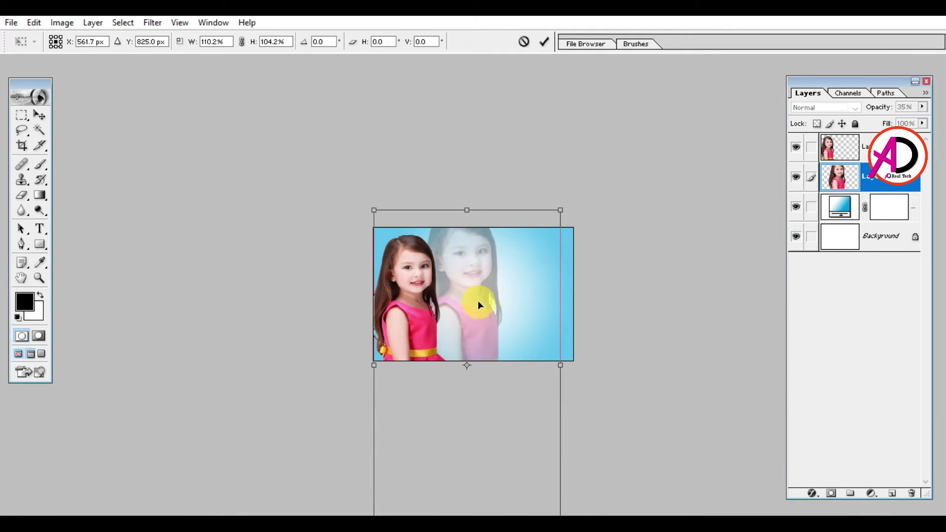
pyautogui.press('Return')
# Step: Examine the composition of the opaque and faded girls at different zoom levels
pyautogui.hotkey('ctrl', '-')
pyautogui.hotkey('ctrl', '+')
pyautogui.hotkey('ctrl', '+')
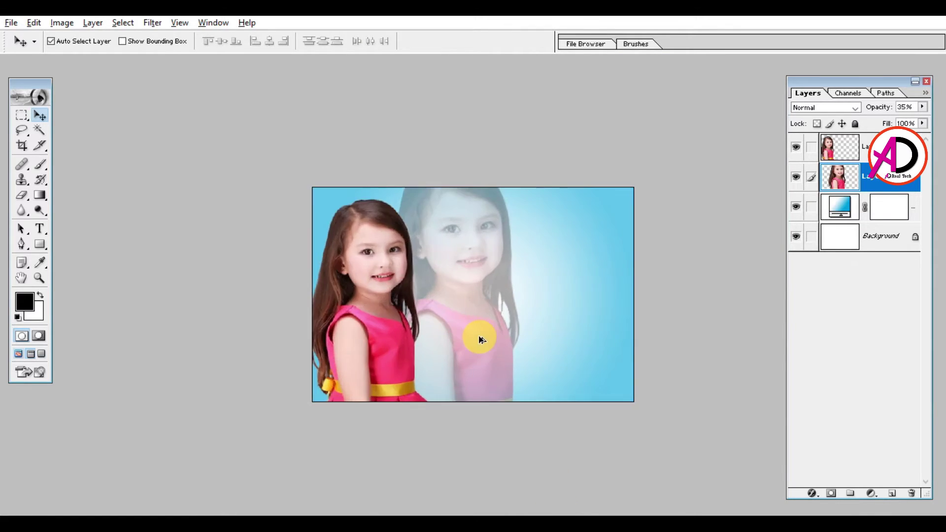
pyautogui.hotkey('ctrl', '+')
pyautogui.hotkey('ctrl', '-')
pyautogui.hotkey('ctrl', '-')
pyautogui.hotkey('ctrl', '+')
pyautogui.hotkey('ctrl', '+')
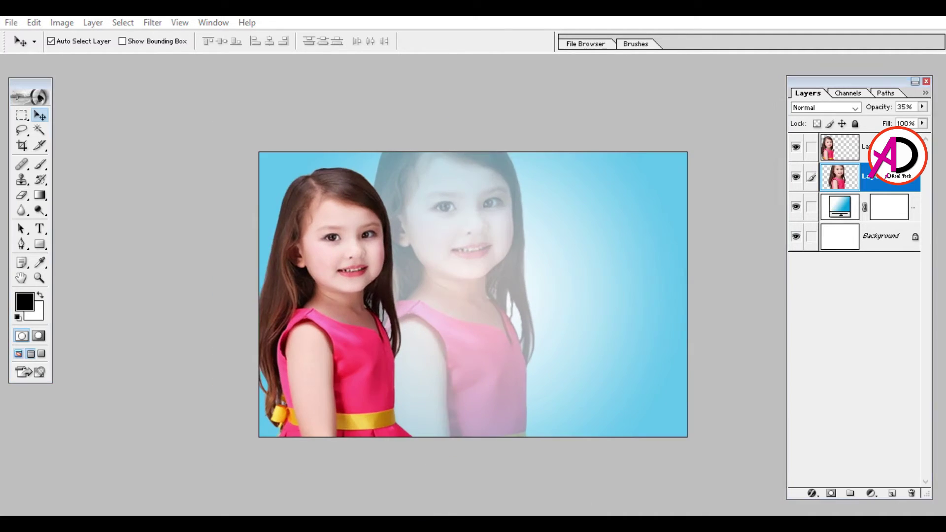
# Step: Switch to the Birthday Items folder, open the cake image "unnamed" in Photoshop, and copy the cake to the design's bottom centre
pyautogui.hotkey('alt', 'Tab')
pyautogui.click(536, 154)
pyautogui.moveTo(554, 152); pyautogui.dragTo(363, 344)
pyautogui.moveTo(502, 381); pyautogui.dragTo(478, 416)
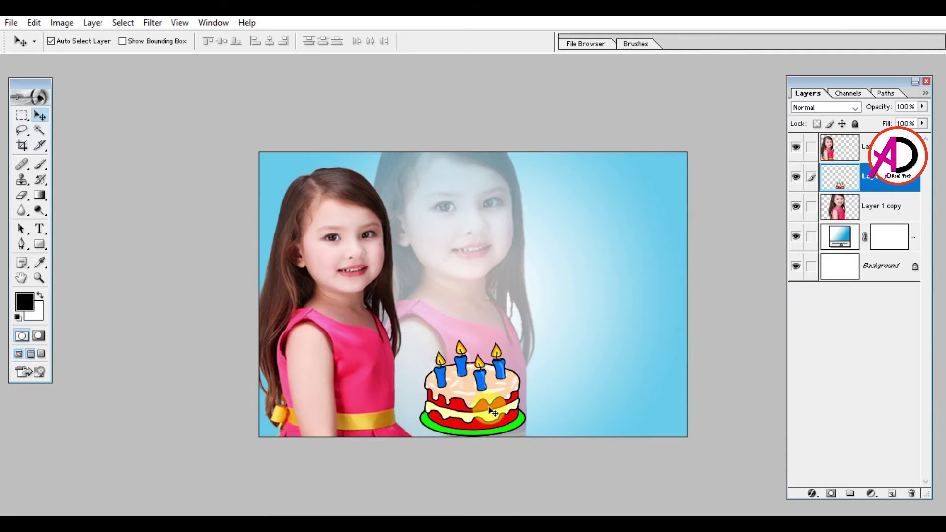
# Step: Scale the cake to about 75% and place it just above the canvas's bottom edge, in front of the faded girl
pyautogui.hotkey('ctrl', 't')
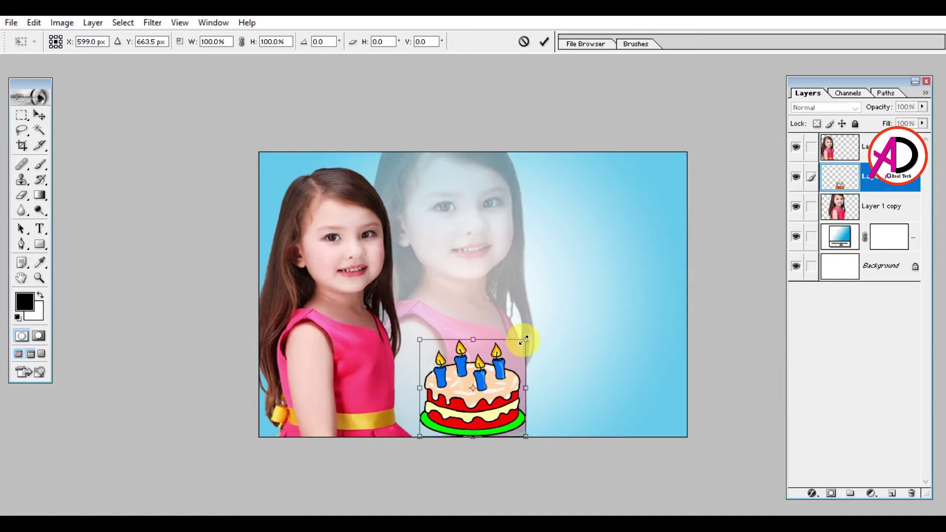
pyautogui.moveTo(526, 337)
pyautogui.mouseDown()
pyautogui.moveTo(500, 349)
pyautogui.moveTo(512, 349)
pyautogui.mouseUp()
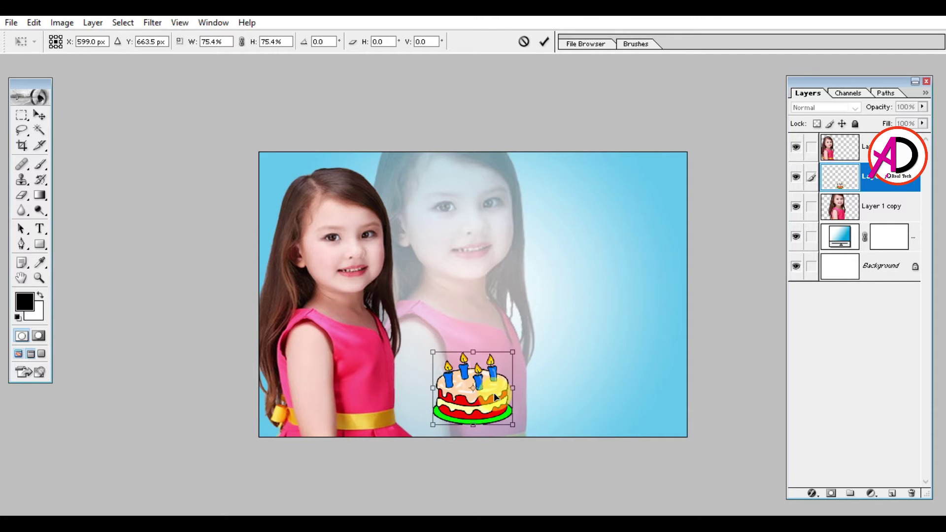
pyautogui.moveTo(490, 392); pyautogui.dragTo(483, 405)
pyautogui.press('Return')
pyautogui.hotkey('ctrl', '-')
pyautogui.hotkey('ctrl', '+')
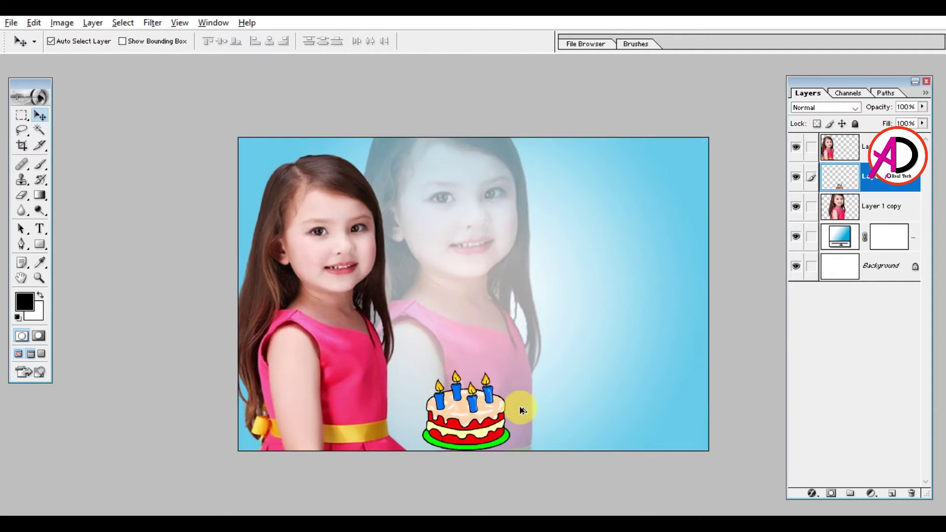
pyautogui.moveTo(487, 421); pyautogui.dragTo(486, 415)
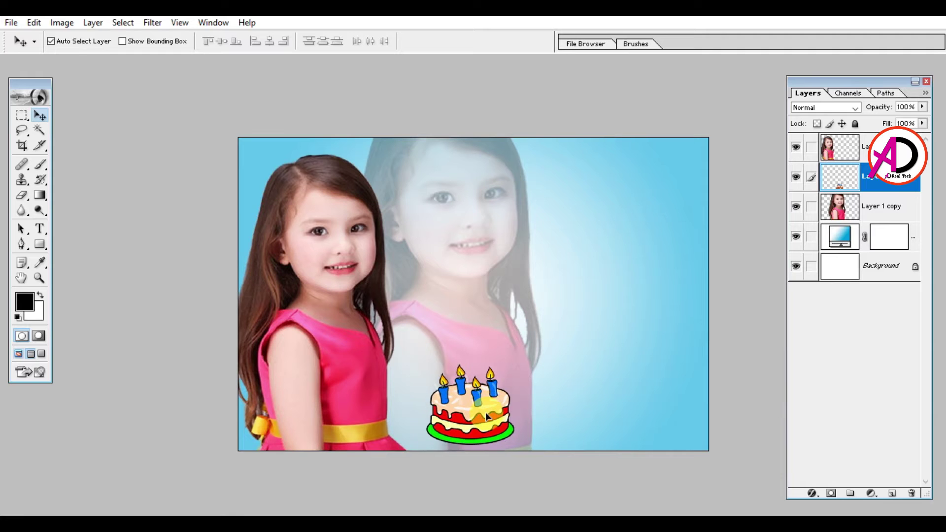
pyautogui.hotkey('ctrl', '-')
pyautogui.hotkey('ctrl', '+')
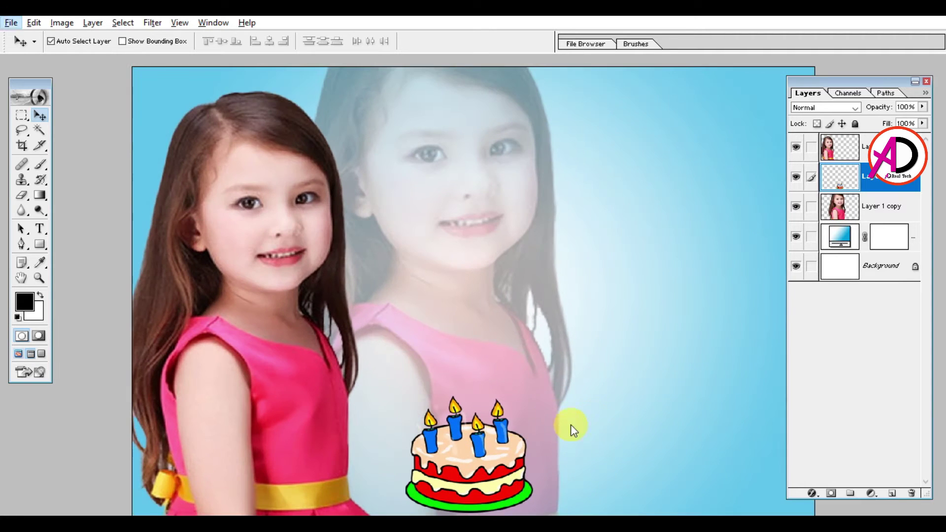
pyautogui.hotkey('ctrl', '-')
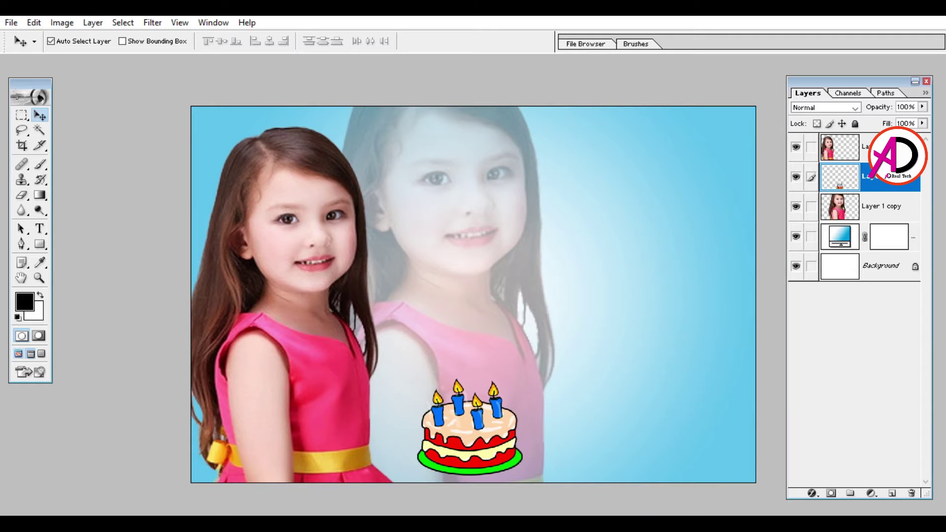
# Step: Switch to the Birthday Items folder, open balloon_PNG583 in Photoshop, and copy the balloons into the middle of the birthday design
pyautogui.click(471, 523)
pyautogui.click(628, 232)
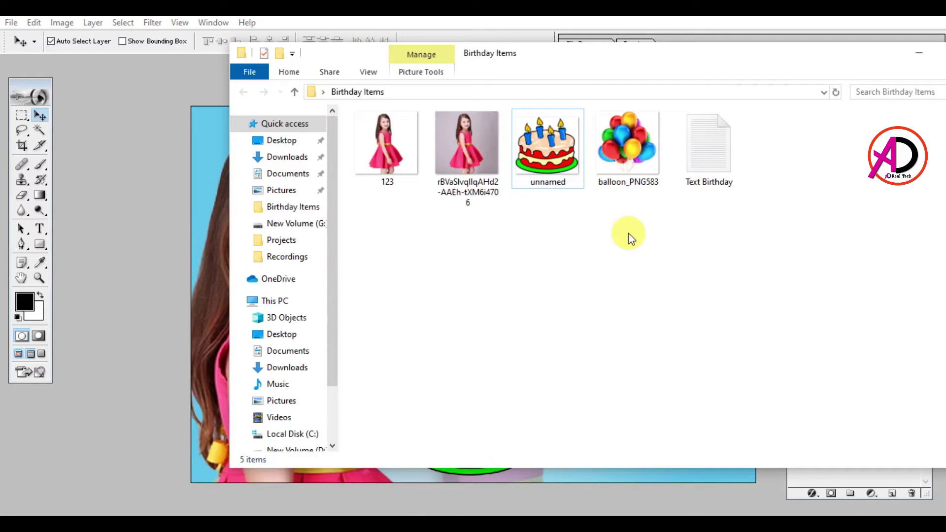
pyautogui.moveTo(629, 146); pyautogui.dragTo(185, 275)
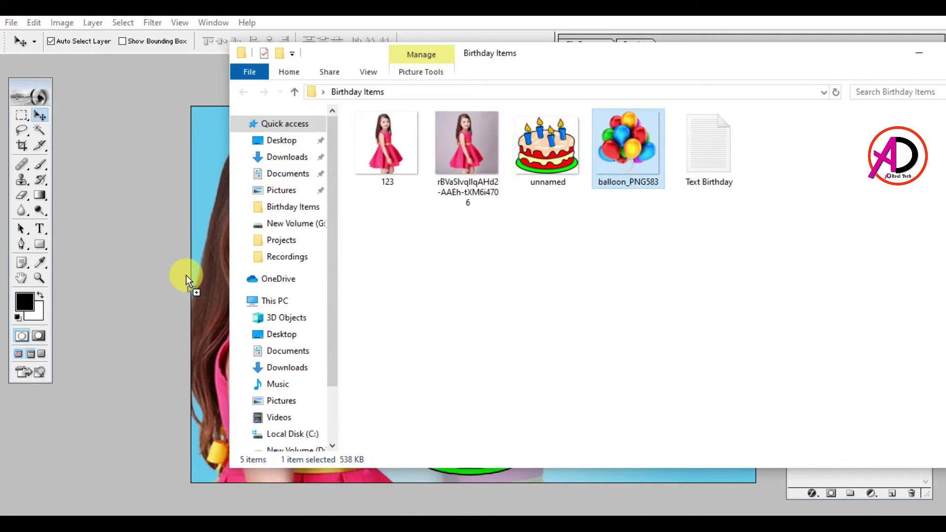
pyautogui.moveTo(319, 303); pyautogui.dragTo(586, 270)
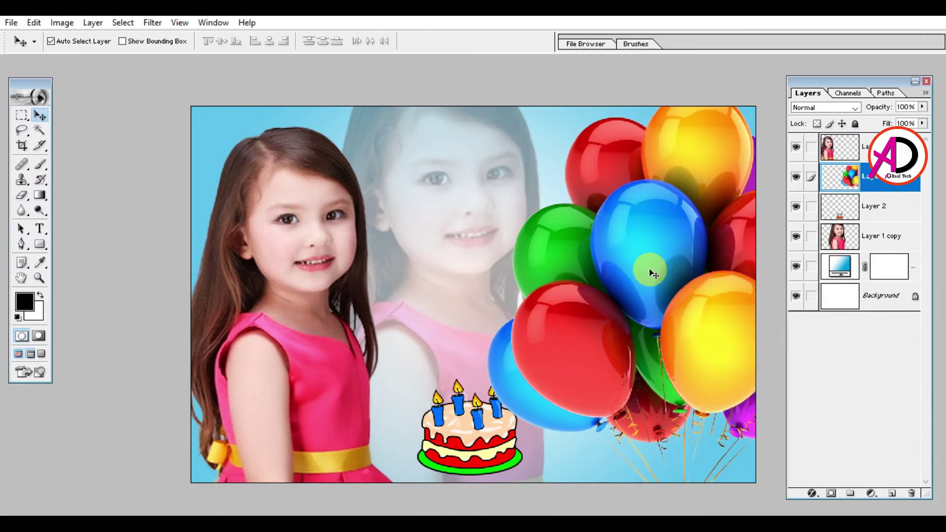
pyautogui.moveTo(644, 268); pyautogui.dragTo(480, 257)
# Step: Scale the balloons to about 28% and place them in the canvas's lower-right area, to the right of the cake
pyautogui.hotkey('ctrl', 't')
pyautogui.scroll(1, 613, 278)
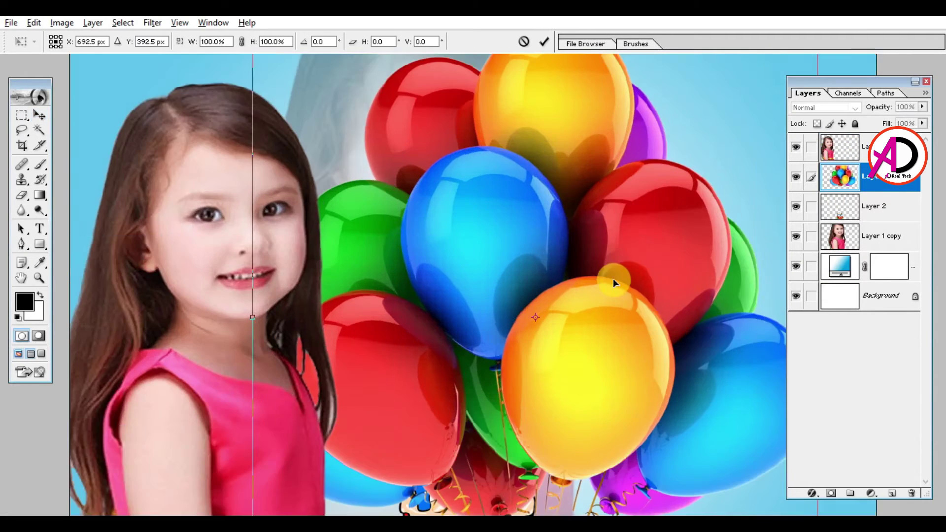
pyautogui.scroll(-2, 613, 277)
pyautogui.moveTo(620, 163); pyautogui.dragTo(534, 256)
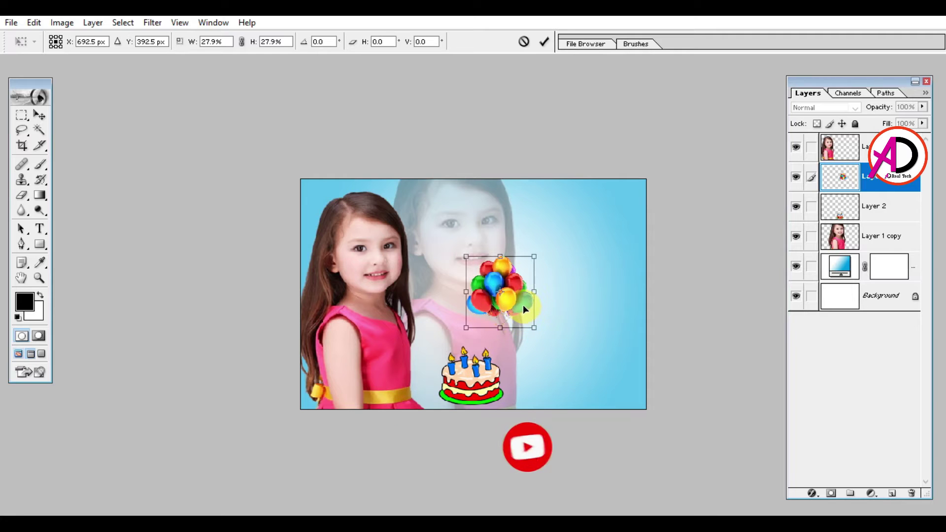
pyautogui.moveTo(522, 304); pyautogui.dragTo(598, 362)
pyautogui.press('Return')
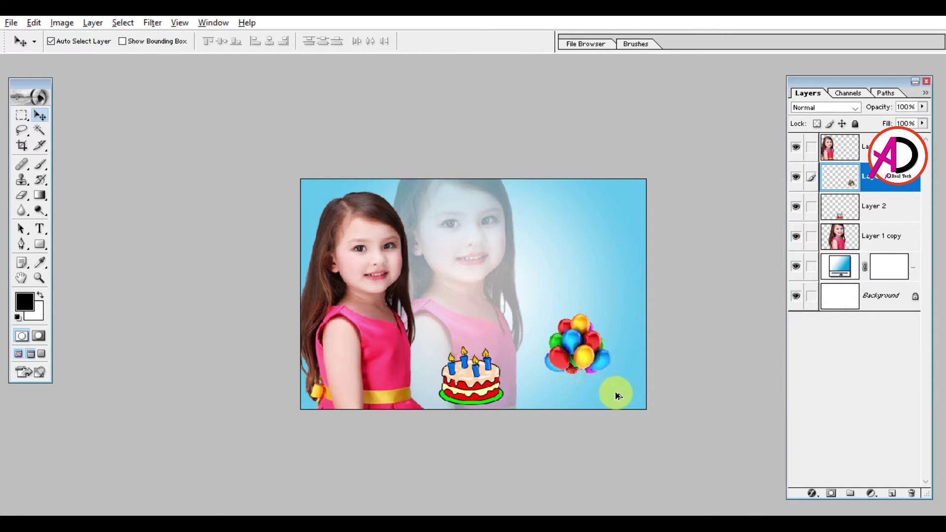
pyautogui.scroll(-4, 616, 396)
pyautogui.scroll(6, 616, 397)
pyautogui.scroll(-1, 634, 403)
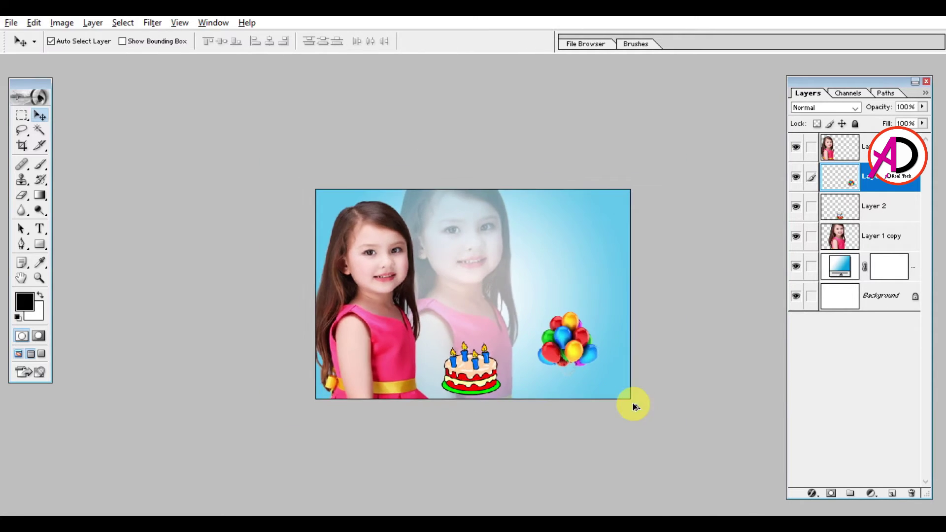
pyautogui.scroll(2, 633, 403)
pyautogui.moveTo(630, 384); pyautogui.dragTo(630, 391)
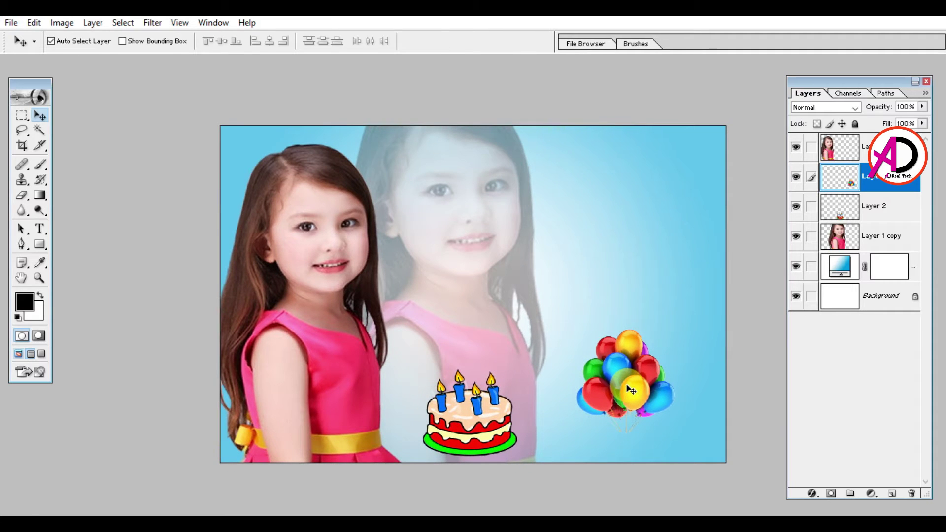
# Step: Shrink the small balloon bunch slightly and place a duplicate of it directly above the original
pyautogui.hotkey('ctrl', 't')
pyautogui.moveTo(676, 332); pyautogui.dragTo(663, 336)
pyautogui.doubleClick(649, 387)
pyautogui.keyDown('alt'); pyautogui.moveTo(634, 388); pyautogui.dragTo(610, 296); pyautogui.keyUp('alt')
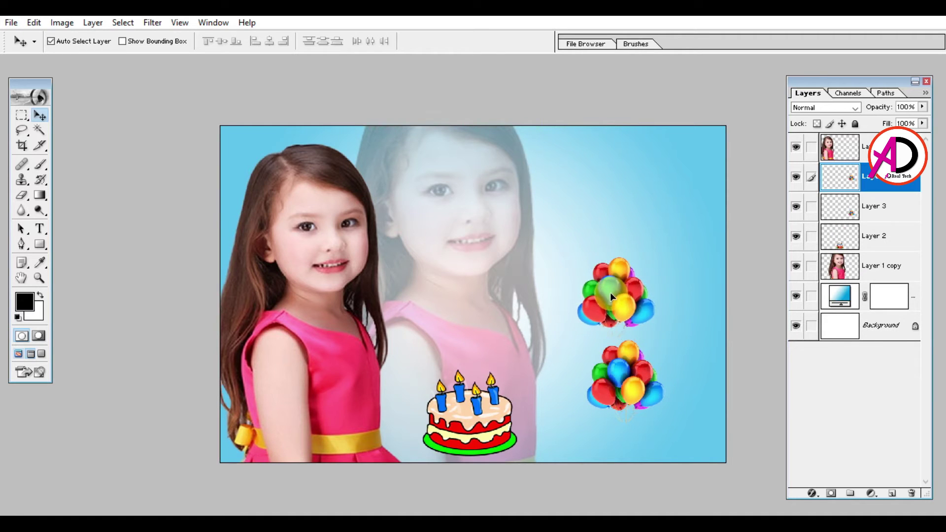
# Step: Enlarge the duplicate balloons to 285.6% and place them in the canvas's upper-right area beside the faded girl
pyautogui.hotkey('ctrl', 't')
pyautogui.keyDown('shift'); pyautogui.moveTo(652, 271); pyautogui.dragTo(714, 172); pyautogui.keyUp('shift')
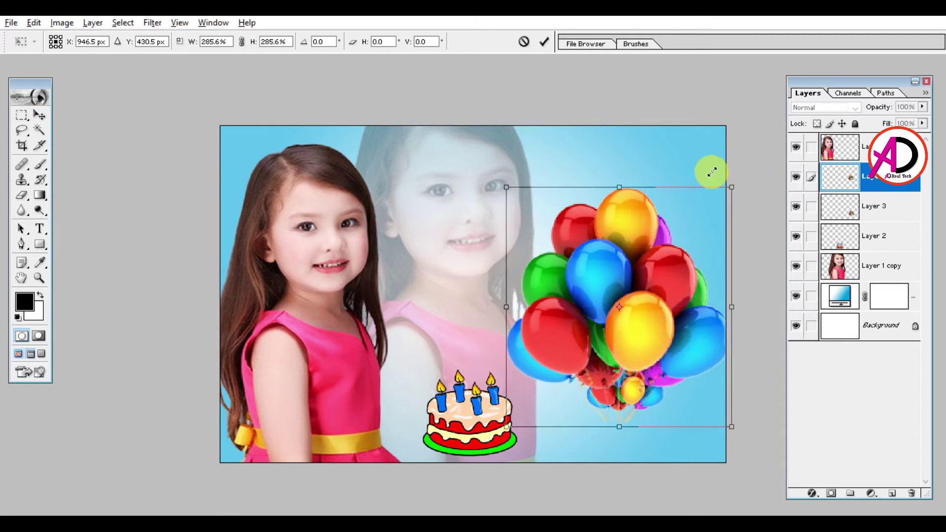
pyautogui.moveTo(623, 276); pyautogui.dragTo(628, 229)
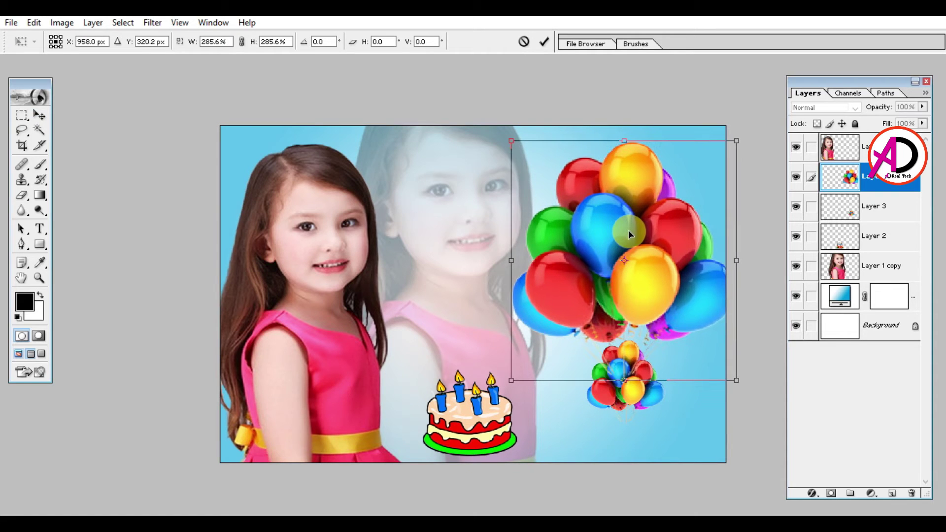
pyautogui.press('Return')
# Step: Move the large balloon layer beneath the small balloons' layer and set its opacity to 25%
pyautogui.moveTo(914, 181); pyautogui.dragTo(897, 227)
pyautogui.click(887, 215)
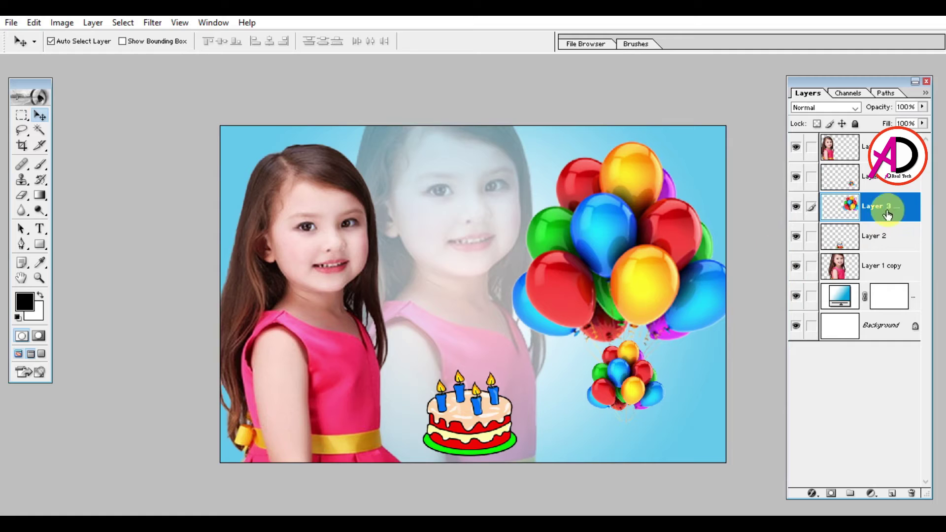
pyautogui.click(923, 107)
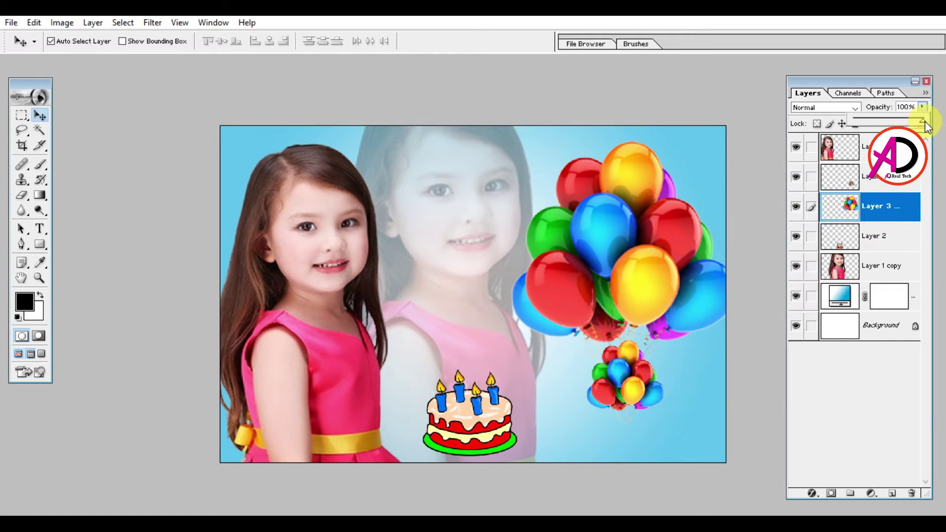
pyautogui.moveTo(924, 122); pyautogui.dragTo(871, 123)
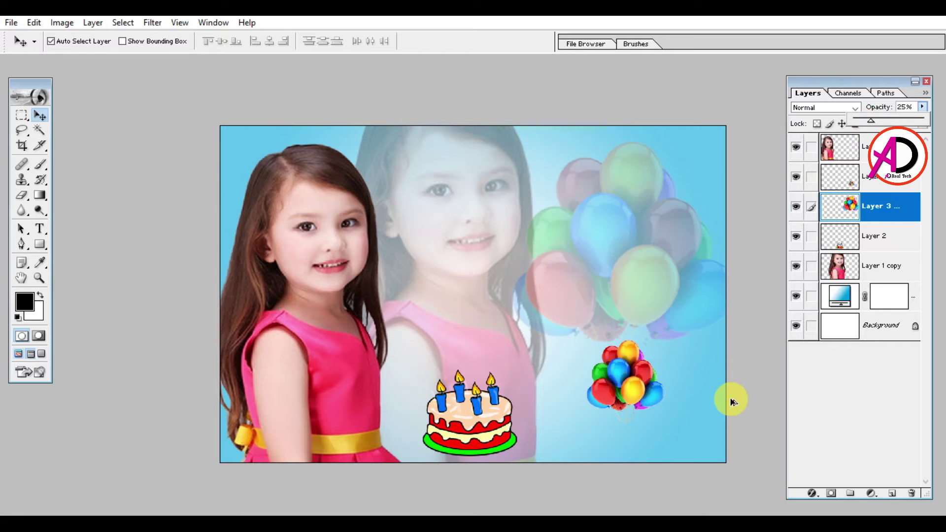
# Step: Select the large faded balloons and nudge them slightly down and to the left
pyautogui.hotkey('ctrl', '+')
pyautogui.moveTo(657, 413); pyautogui.dragTo(658, 430)
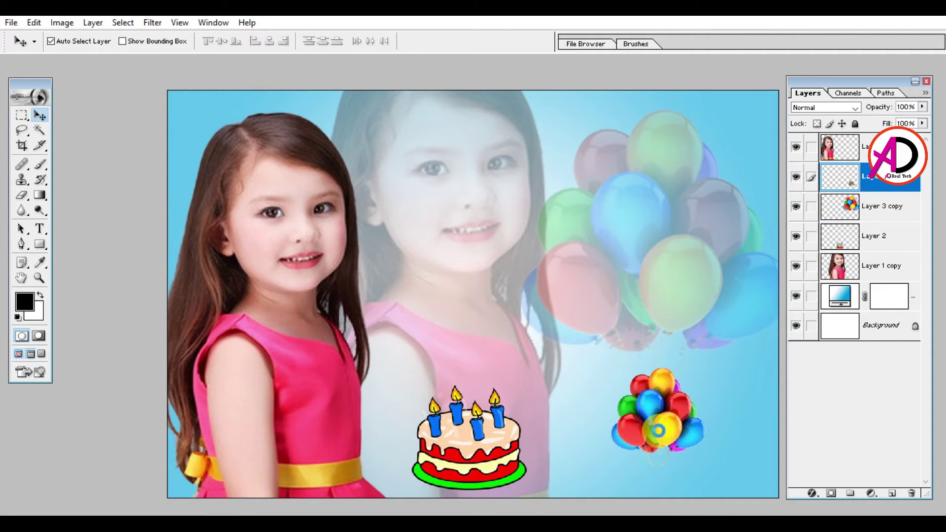
pyautogui.click(659, 334)
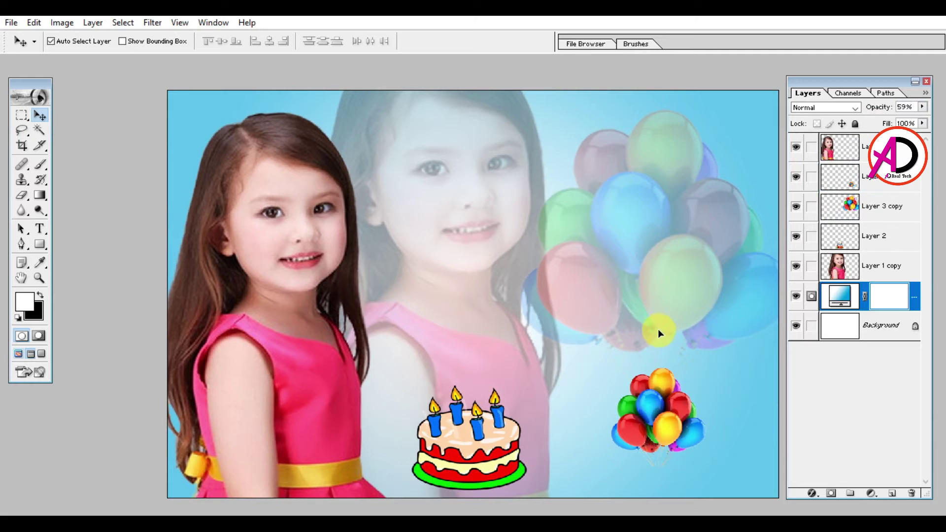
pyautogui.click(889, 199)
pyautogui.click(660, 253)
pyautogui.click(875, 203)
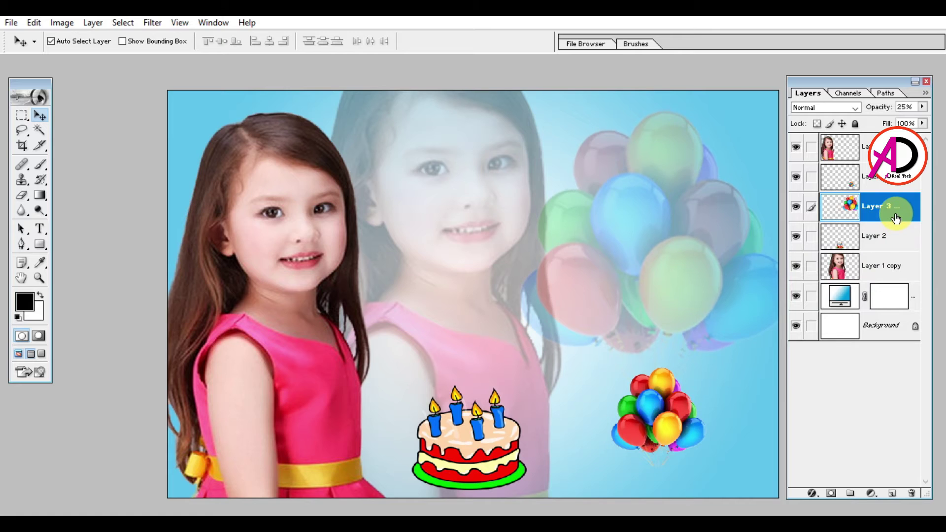
pyautogui.hotkey('shift', 'Down')
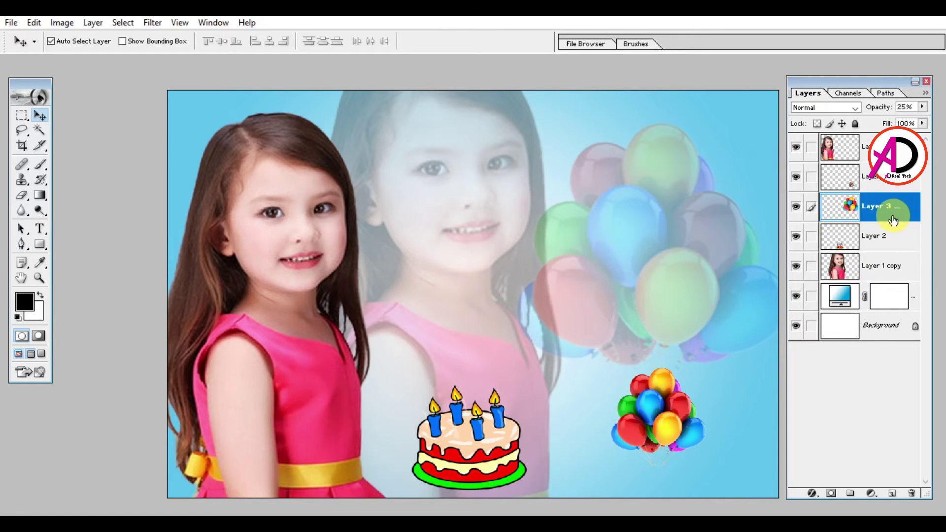
# Step: Switch to the Birthday Items folder, copy the "Happy Birthday" line from the Text Birthday file, and return to Photoshop
pyautogui.hotkey('ctrl', '+')
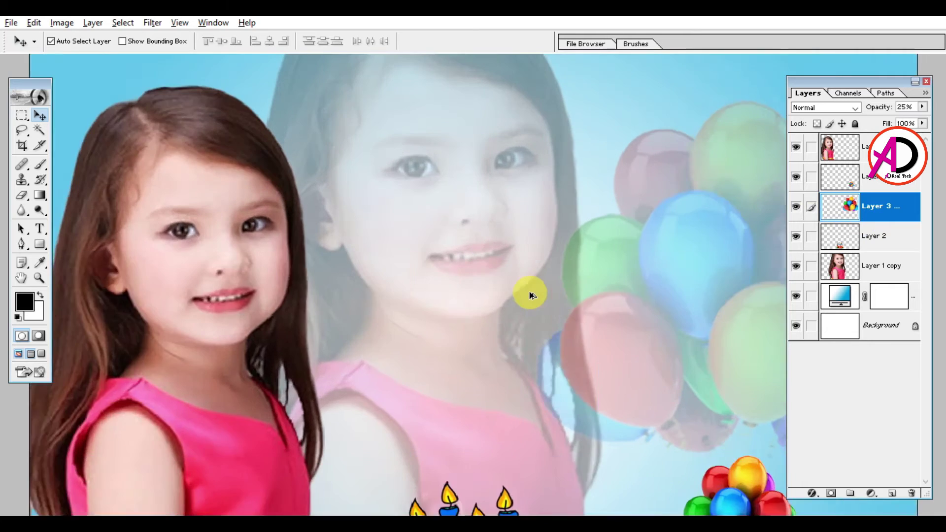
pyautogui.scroll(-6, 530, 295)
pyautogui.scroll(3, 532, 306)
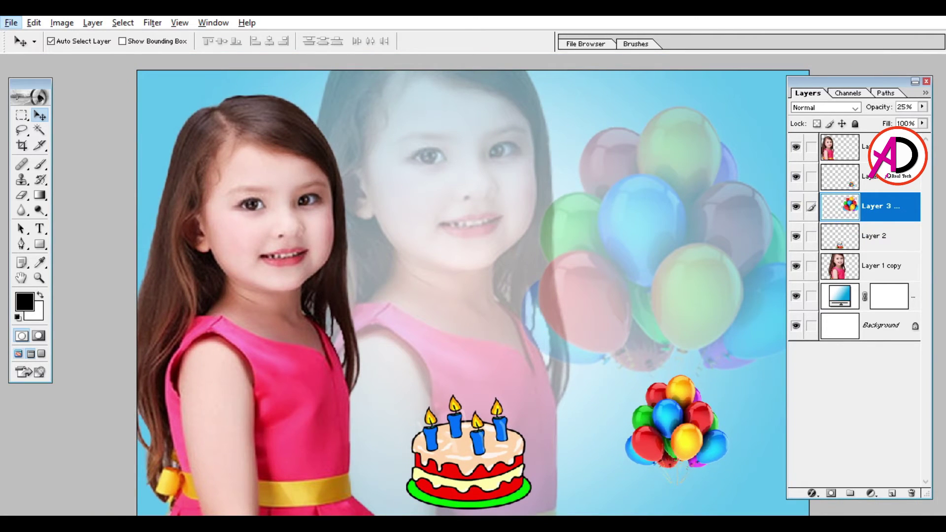
pyautogui.click(393, 523)
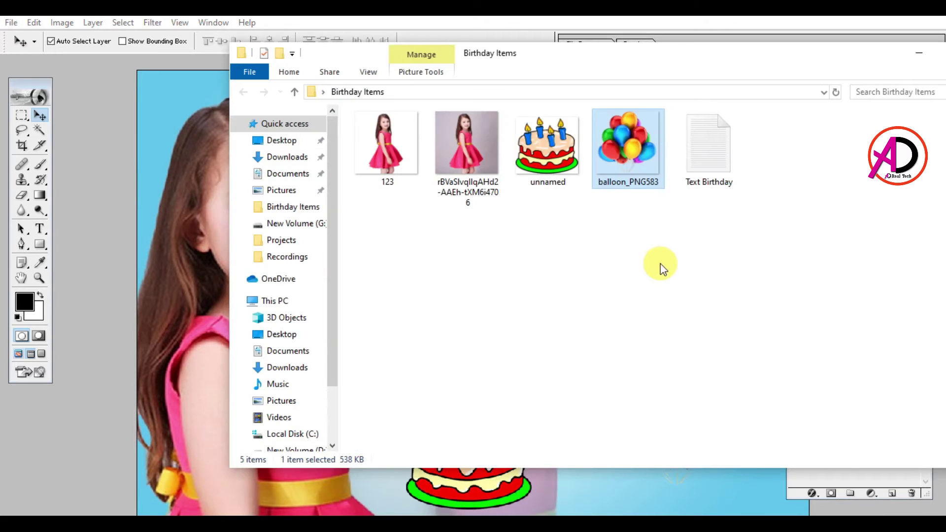
pyautogui.doubleClick(712, 157)
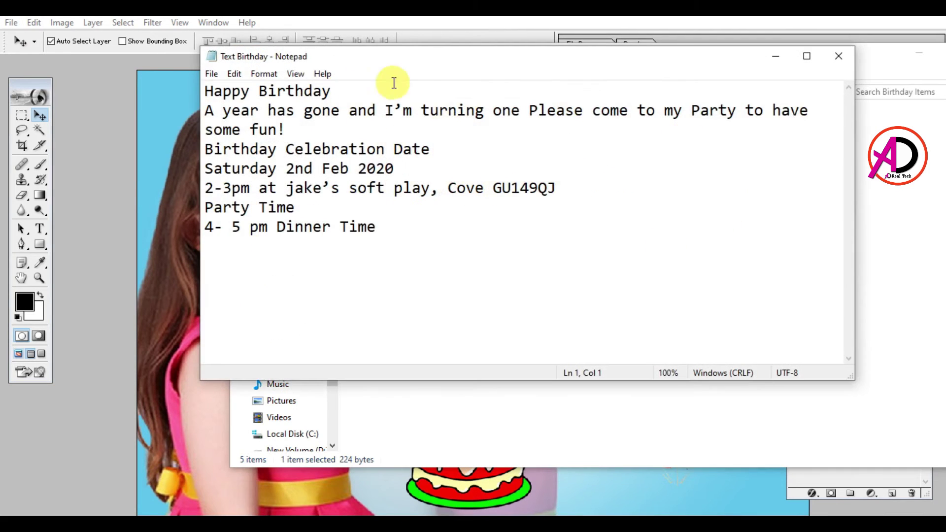
pyautogui.moveTo(428, 61)
pyautogui.mouseDown()
pyautogui.moveTo(429, 115)
pyautogui.moveTo(439, 55)
pyautogui.mouseUp()
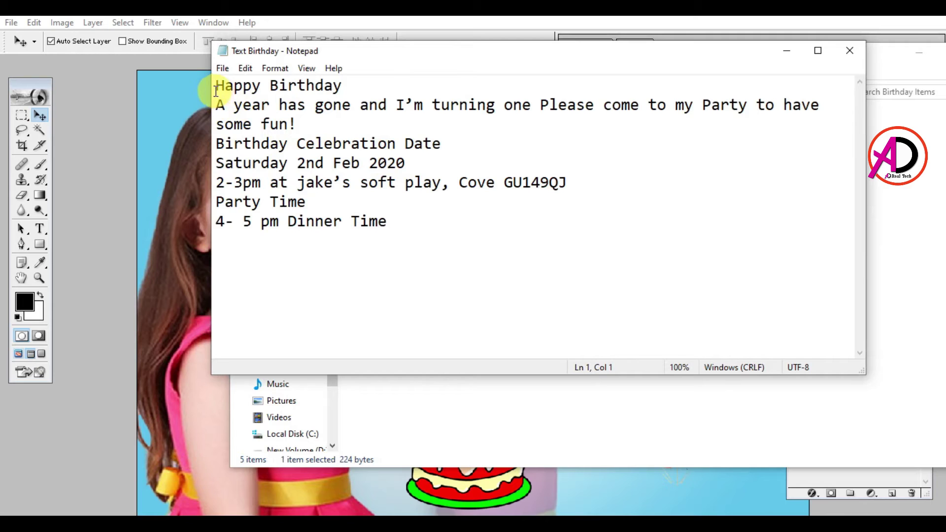
pyautogui.moveTo(215, 91); pyautogui.dragTo(333, 86)
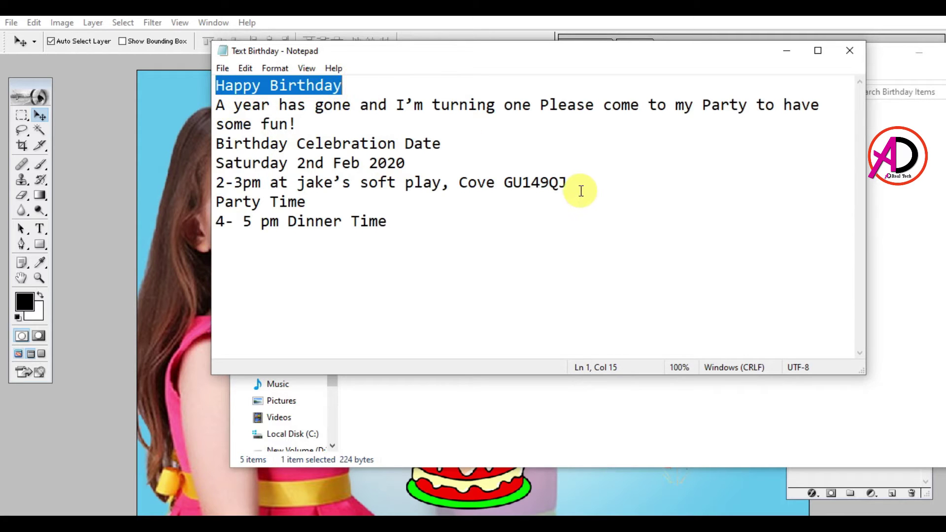
pyautogui.click(509, 490)
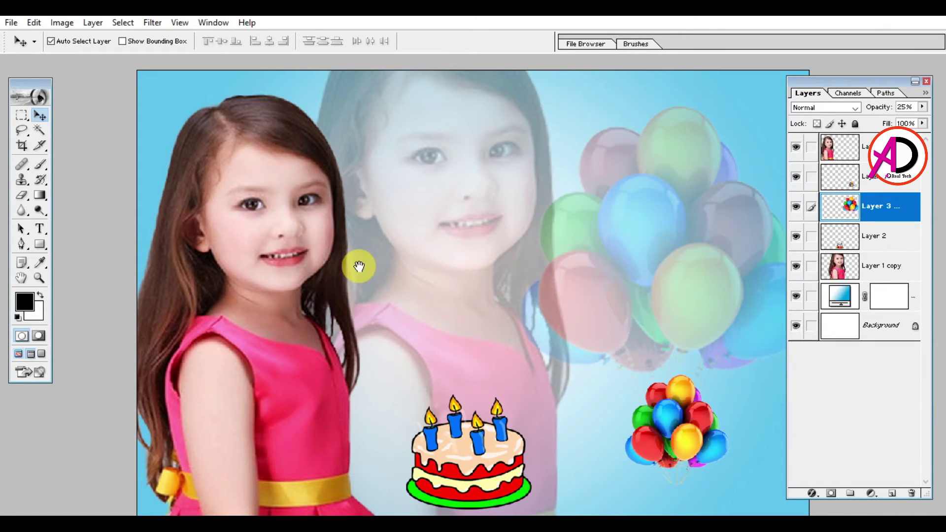
# Step: Add a "Happy Birthday" text layer in 12 pt black Courier (T1) in the open area above the cake
pyautogui.hotkey('ctrl', '+')
pyautogui.hotkey('ctrl', '-')
pyautogui.hotkey('ctrl', '-')
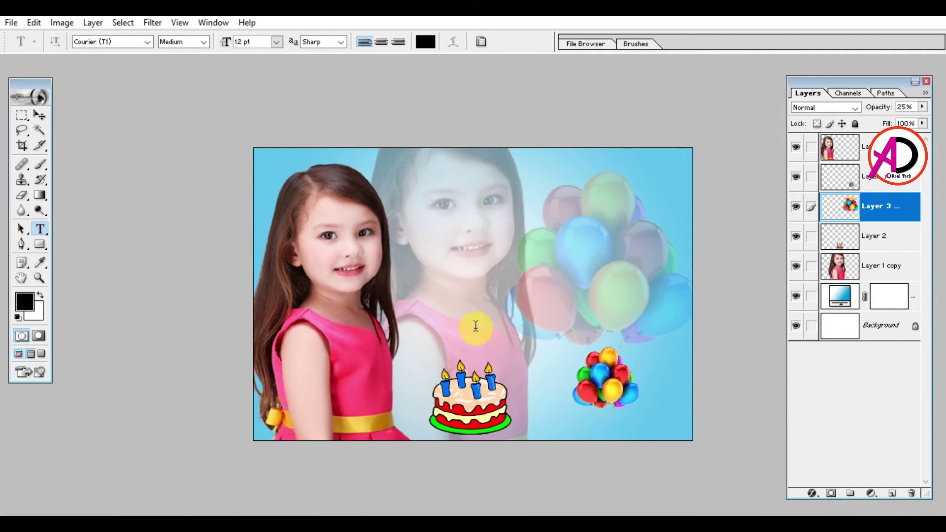
pyautogui.click(475, 326)
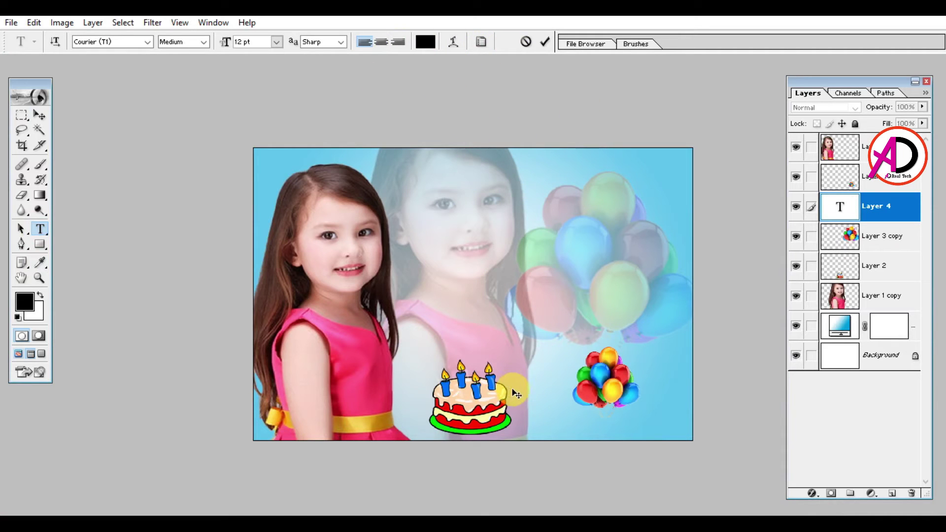
pyautogui.write('Happy Birthday')
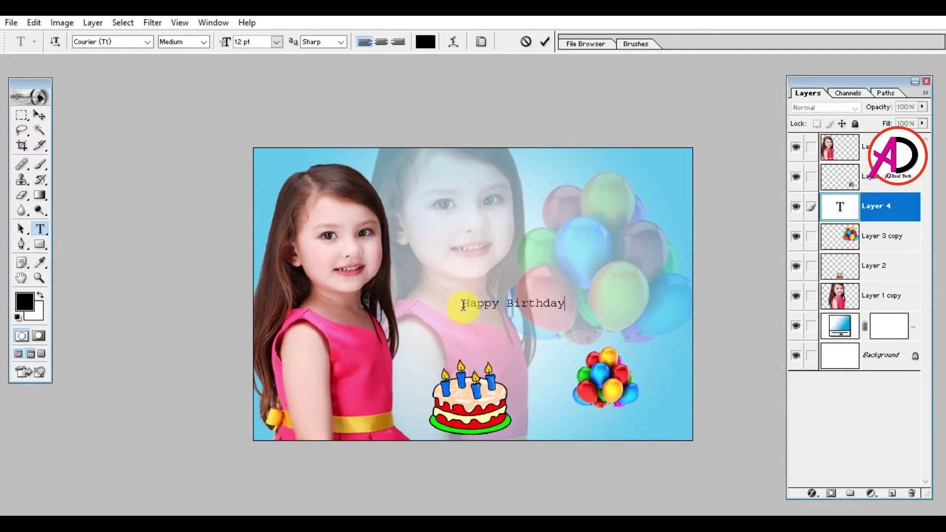
# Step: Set the whole "Happy Birthday" text to Bold and All Caps
pyautogui.moveTo(463, 306); pyautogui.dragTo(567, 299)
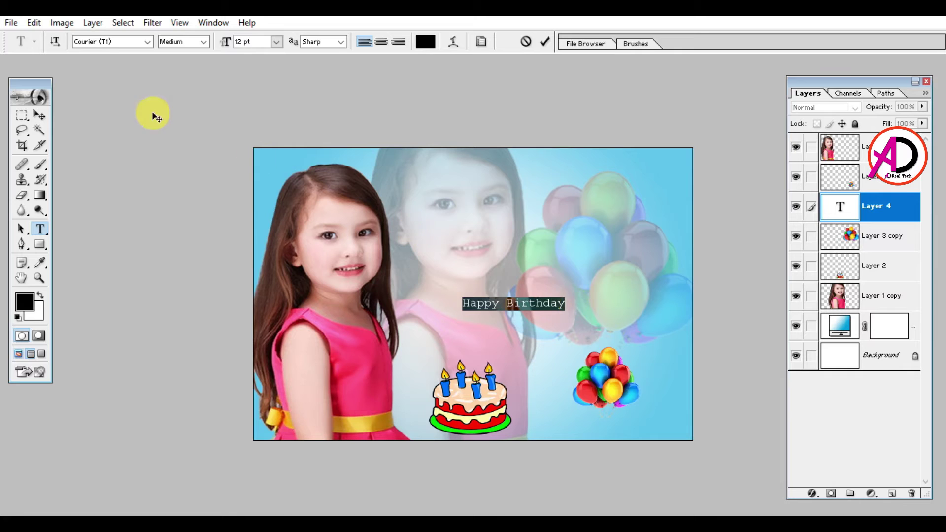
pyautogui.click(200, 43)
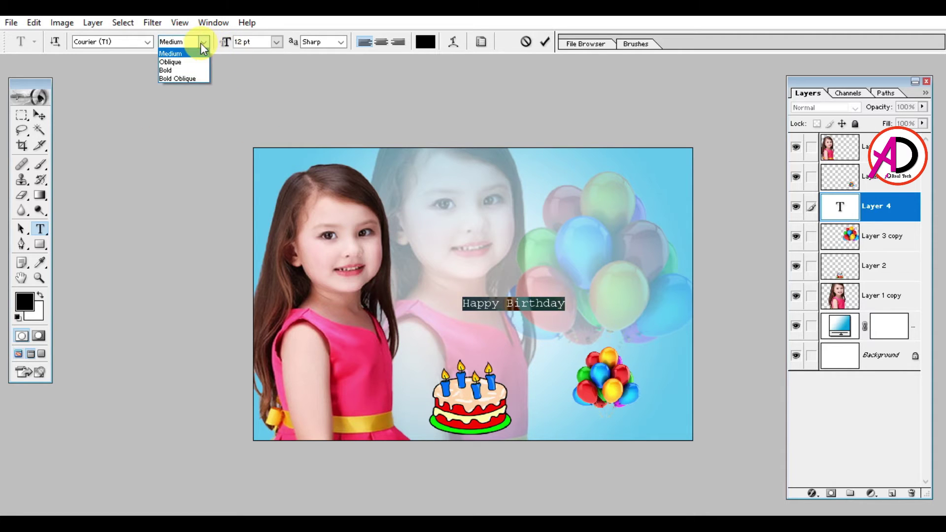
pyautogui.click(188, 70)
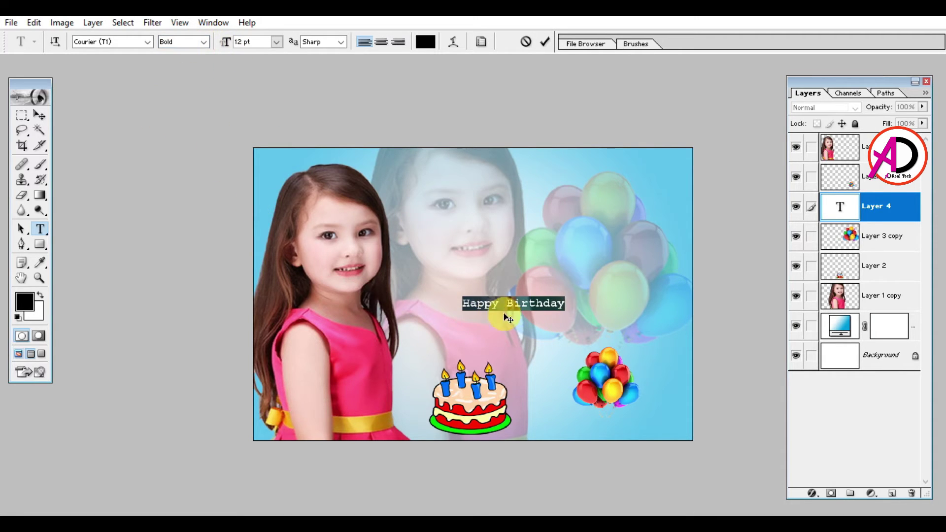
pyautogui.click(481, 41)
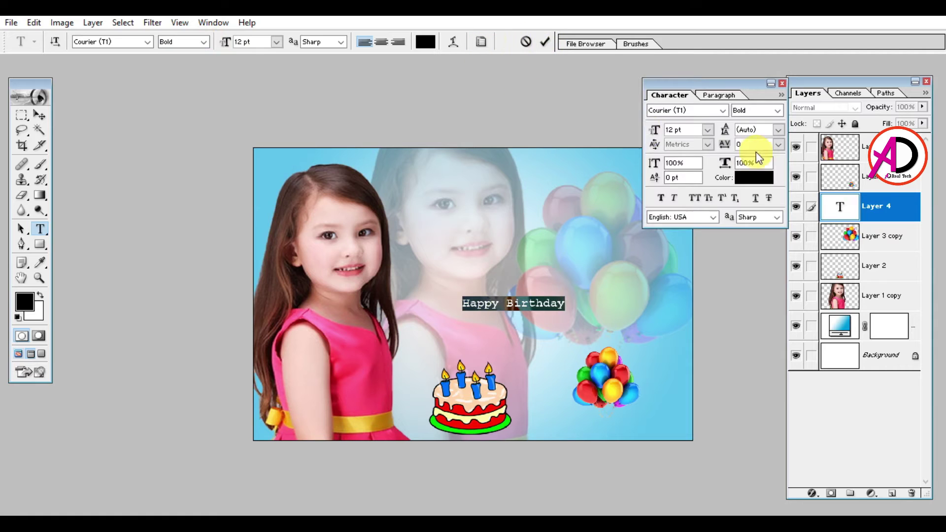
pyautogui.click(695, 198)
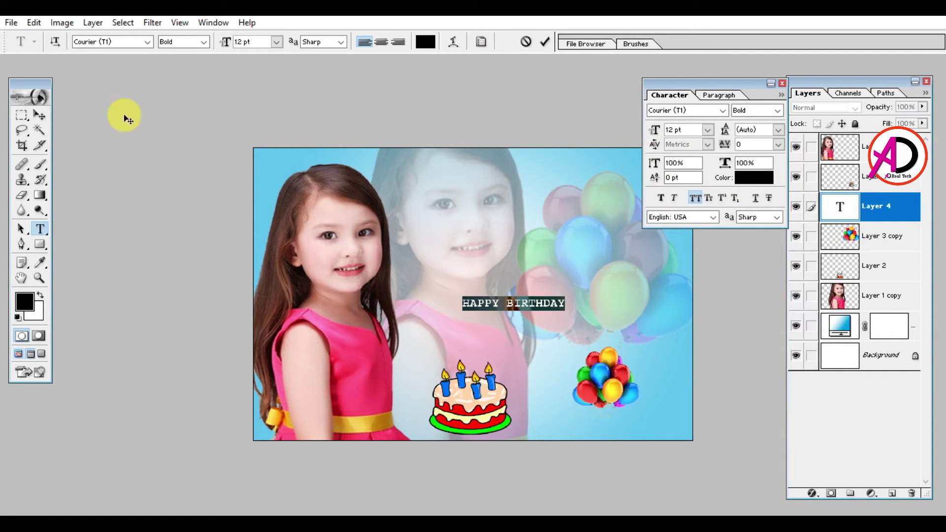
pyautogui.click(41, 115)
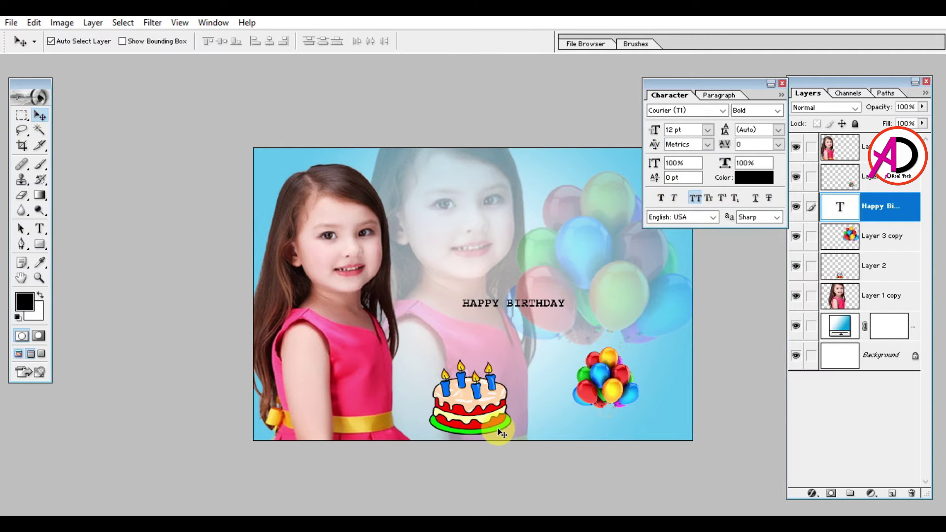
# Step: Scale the HAPPY BIRTHDAY text to 215.6% and narrow its width to 81.5%
pyautogui.hotkey('ctrl', 't')
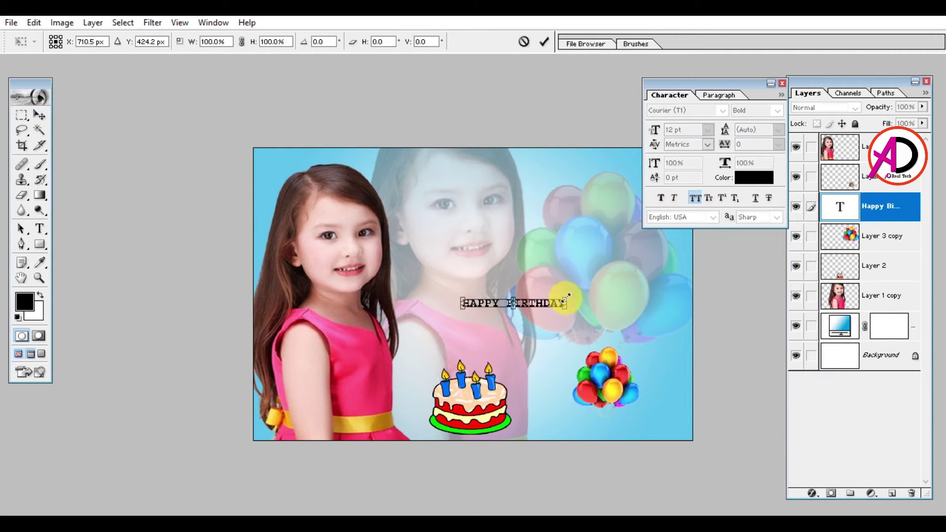
pyautogui.moveTo(565, 298); pyautogui.dragTo(618, 271)
pyautogui.moveTo(566, 310)
pyautogui.mouseDown()
pyautogui.moveTo(578, 340)
pyautogui.moveTo(569, 305)
pyautogui.mouseUp()
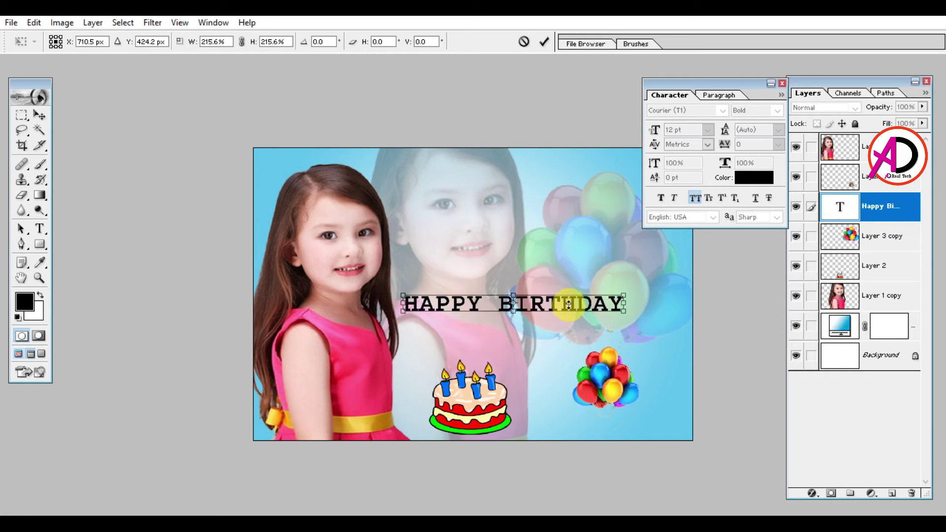
pyautogui.press('Return')
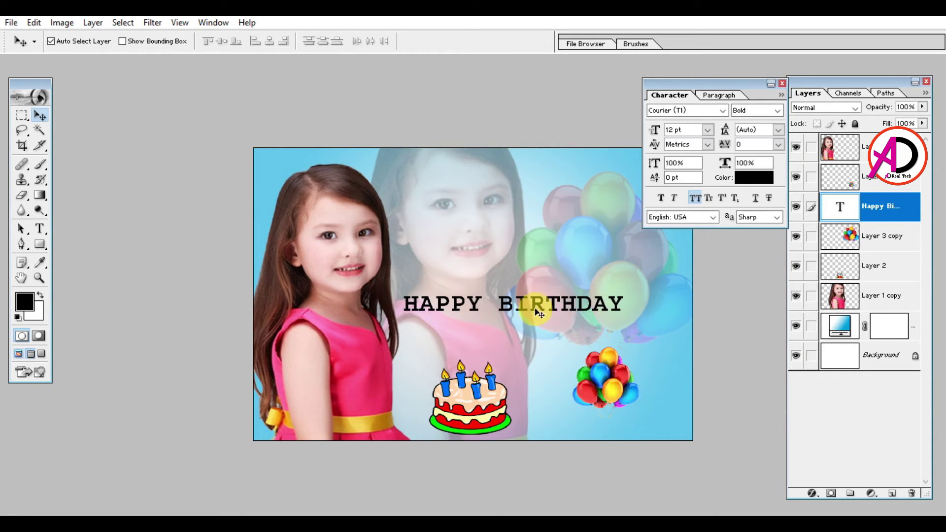
pyautogui.hotkey('ctrl', 't')
pyautogui.moveTo(625, 303); pyautogui.dragTo(586, 310)
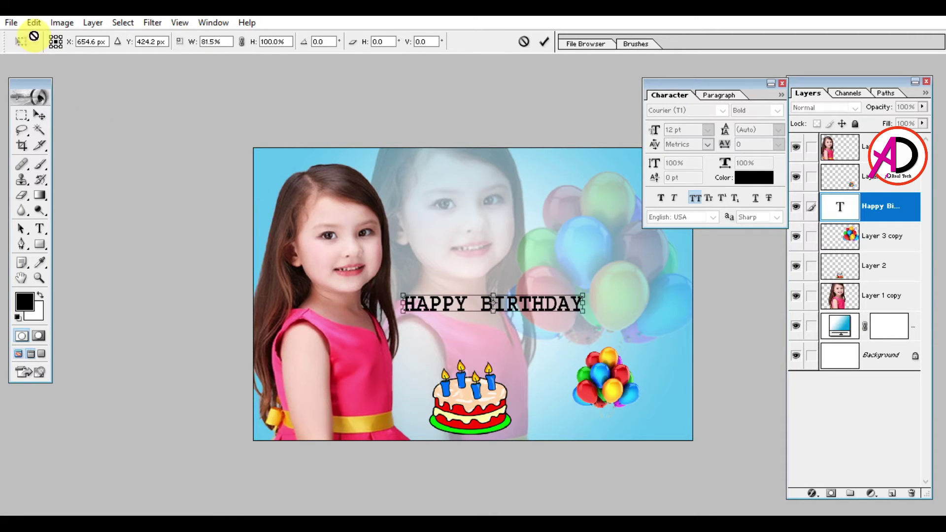
pyautogui.press('Return')
# Step: Set the HAPPY BIRTHDAY text's font to Impact
pyautogui.click(39, 230)
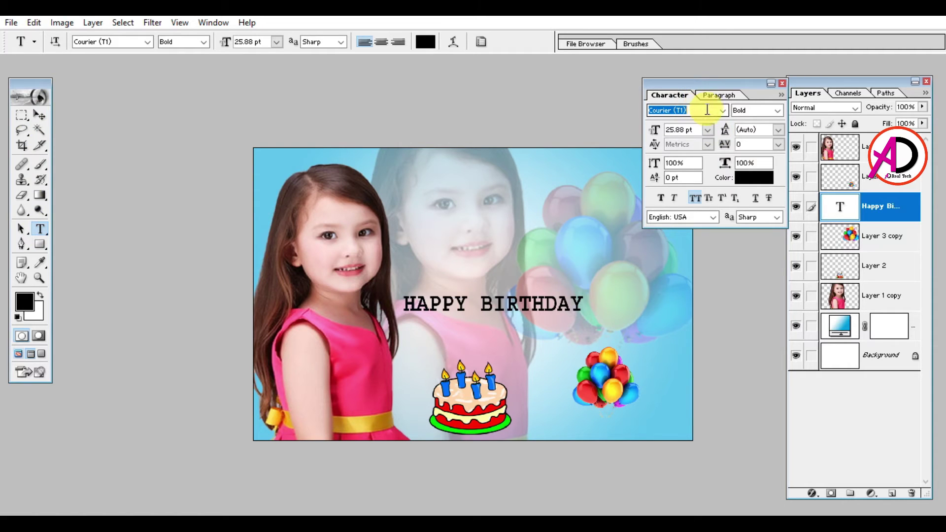
pyautogui.press('Return')
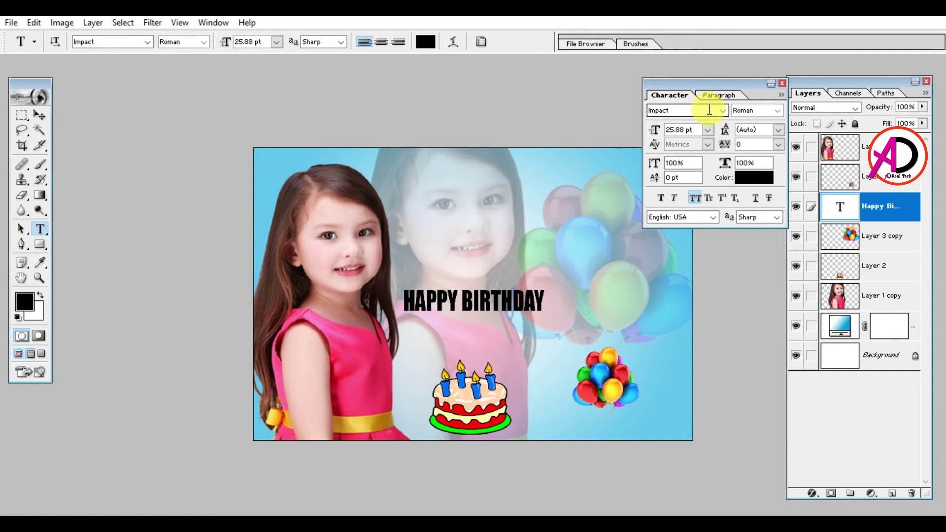
pyautogui.click(40, 117)
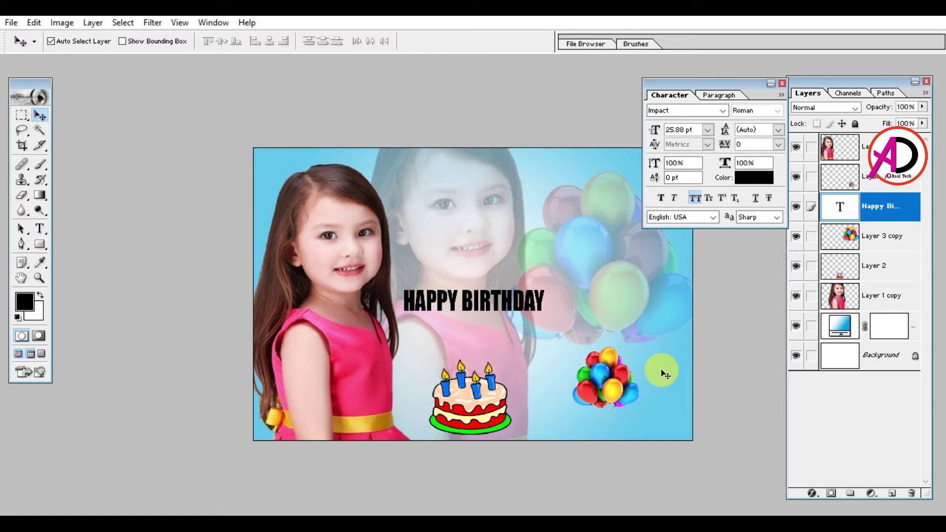
# Step: Stretch the HAPPY BIRTHDAY text's width to 133.9% and move it to the canvas's lower-right corner below the small balloons
pyautogui.hotkey('ctrl', 't')
pyautogui.moveTo(545, 301); pyautogui.dragTo(593, 300)
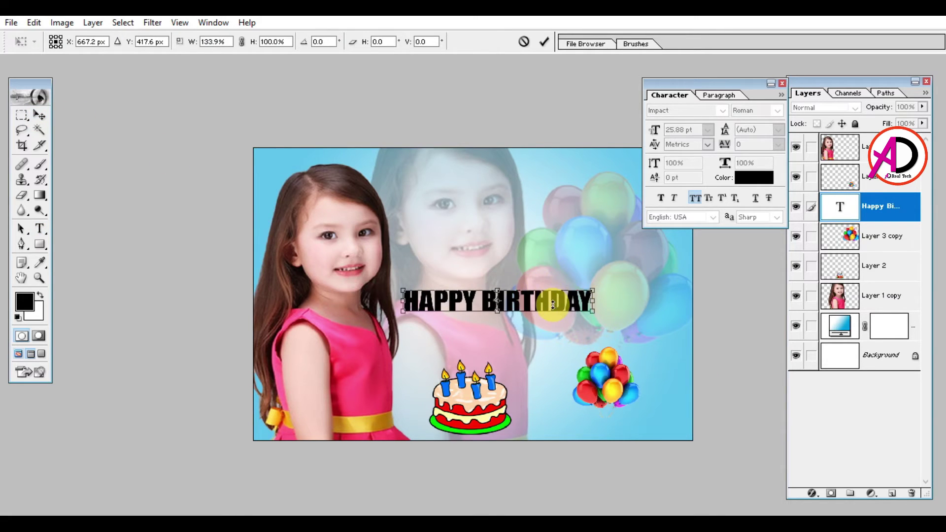
pyautogui.press('Return')
pyautogui.moveTo(516, 302); pyautogui.dragTo(617, 422)
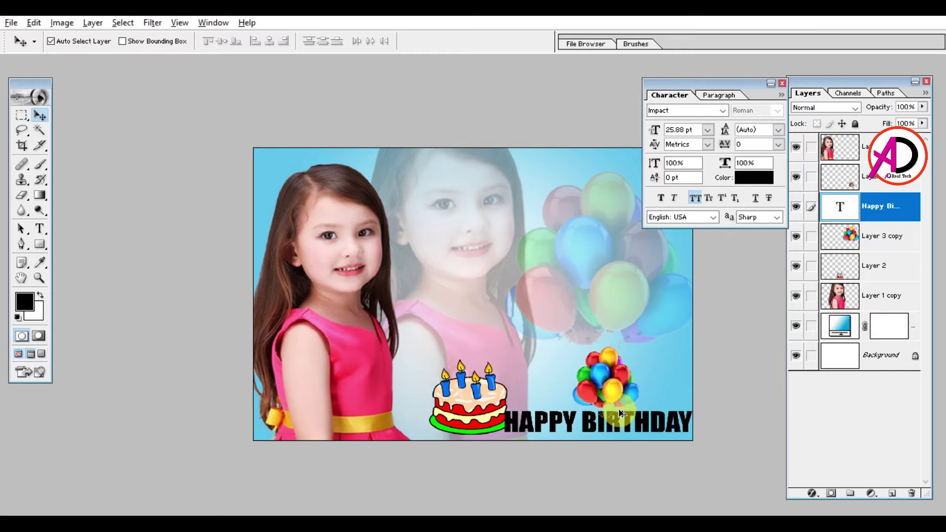
# Step: Scale the HAPPY BIRTHDAY text to 86.4% and place it between the cake and the canvas's right edge, below the small balloons
pyautogui.scroll(-5, 617, 409)
pyautogui.scroll(10, 622, 407)
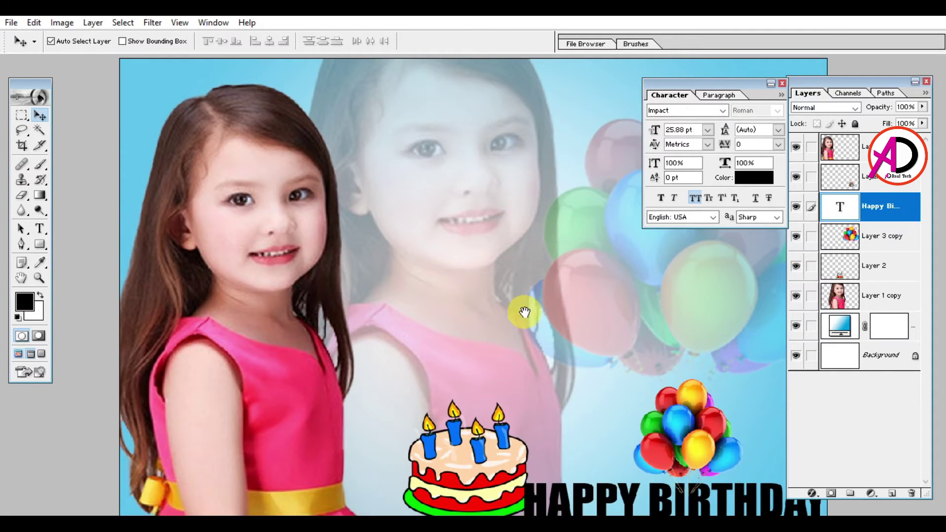
pyautogui.scroll(3, 589, 388)
pyautogui.scroll(-6, 591, 383)
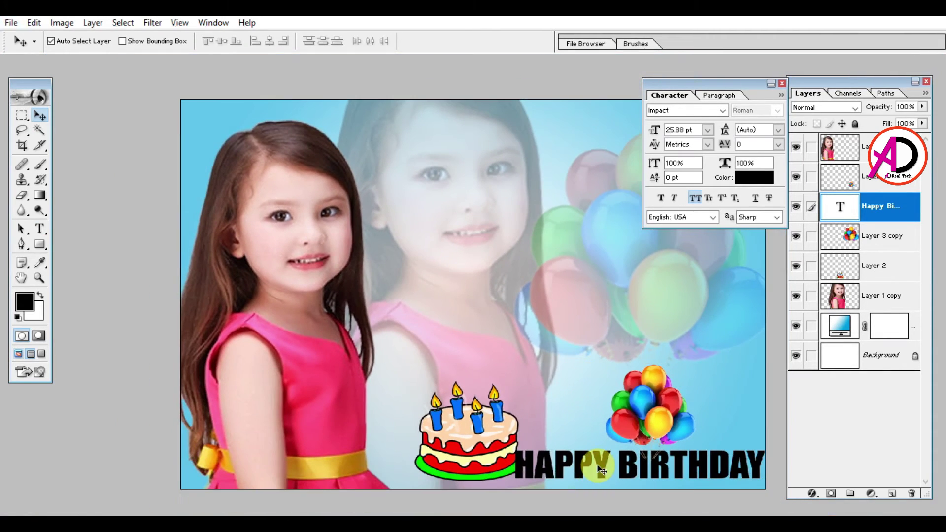
pyautogui.moveTo(601, 471); pyautogui.dragTo(577, 463)
pyautogui.hotkey('ctrl', 't')
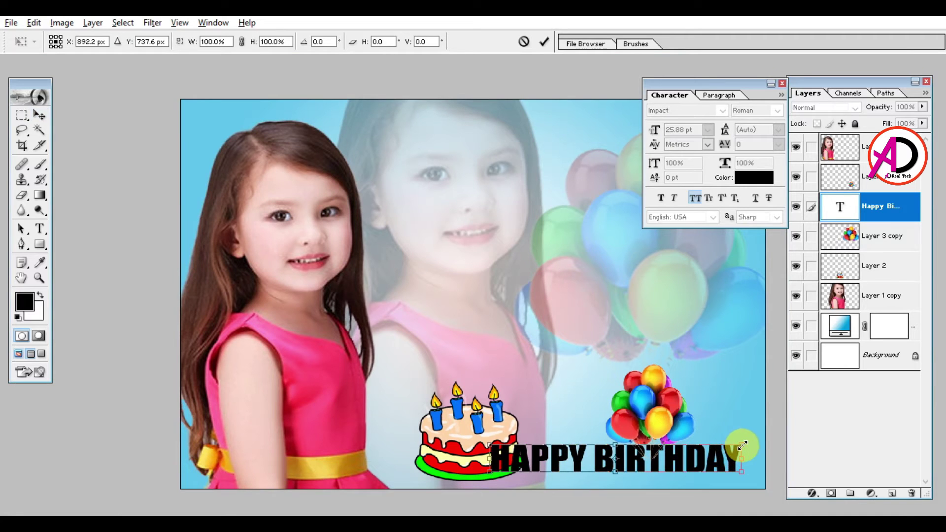
pyautogui.moveTo(742, 446); pyautogui.dragTo(724, 447)
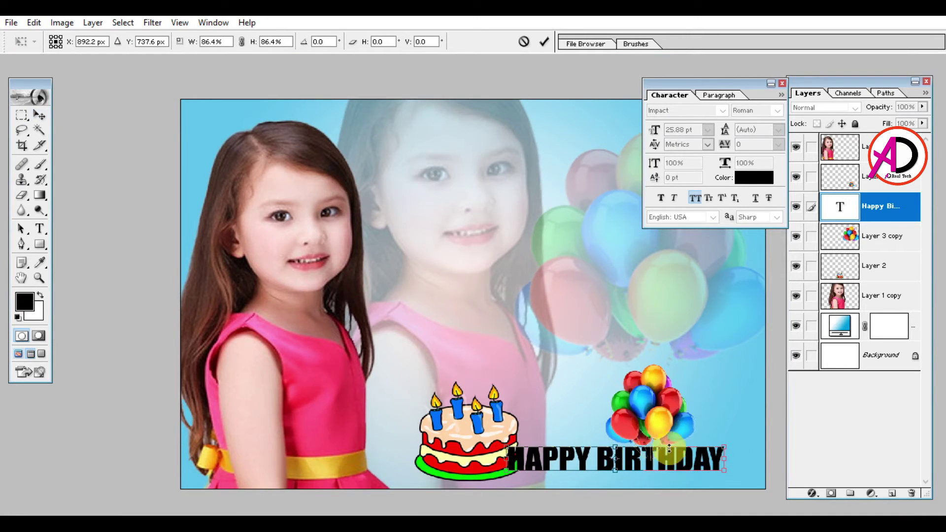
pyautogui.press('Return')
pyautogui.moveTo(650, 463); pyautogui.dragTo(685, 466)
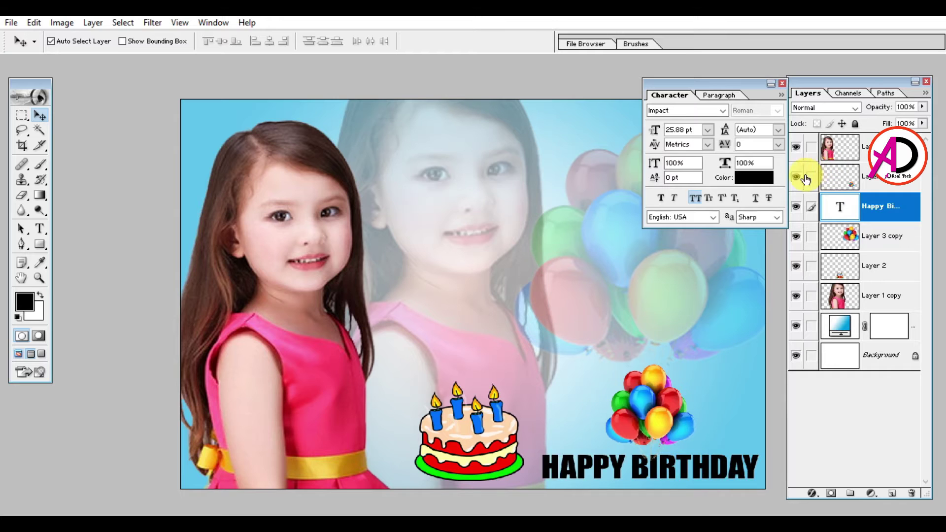
# Step: Add a 2 px black outside stroke to the HAPPY BIRTHDAY text layer
pyautogui.click(813, 494)
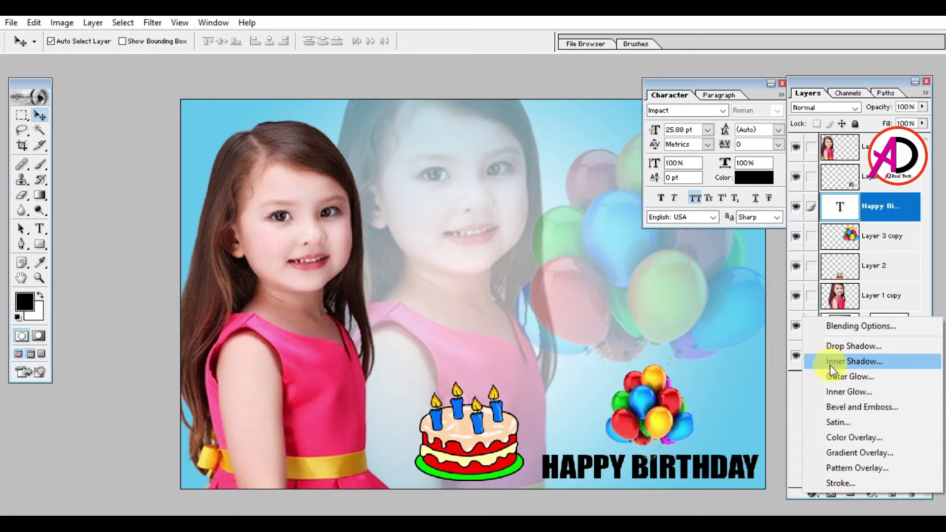
pyautogui.click(853, 482)
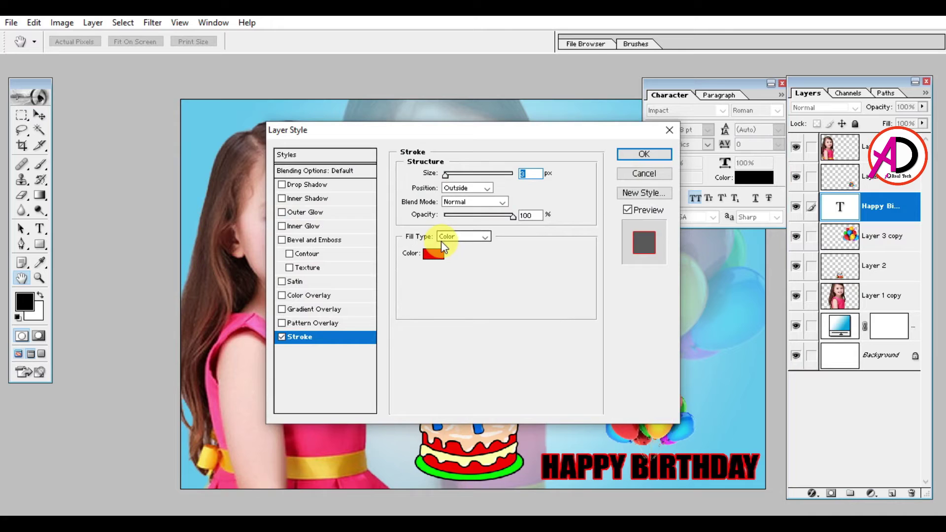
pyautogui.click(433, 253)
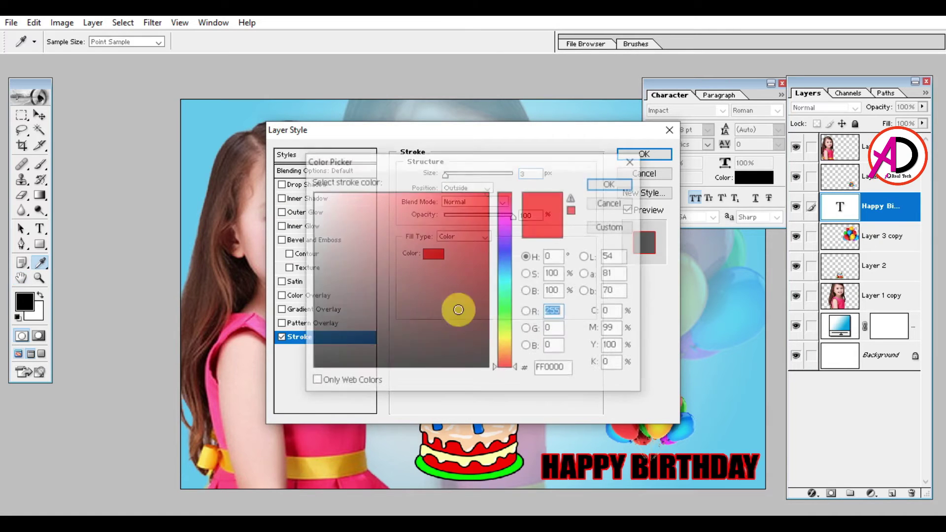
pyautogui.click(355, 319)
pyautogui.moveTo(356, 319); pyautogui.dragTo(312, 368)
pyautogui.click(612, 184)
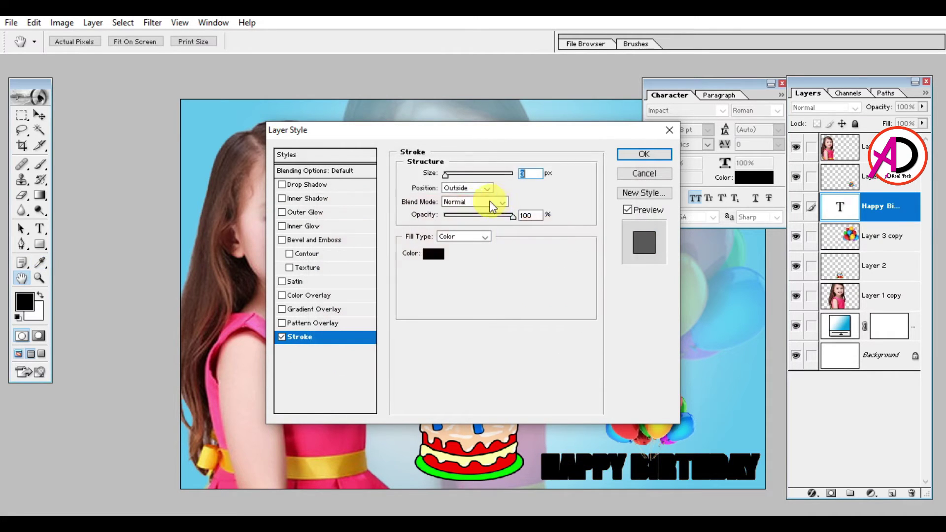
pyautogui.write('2')
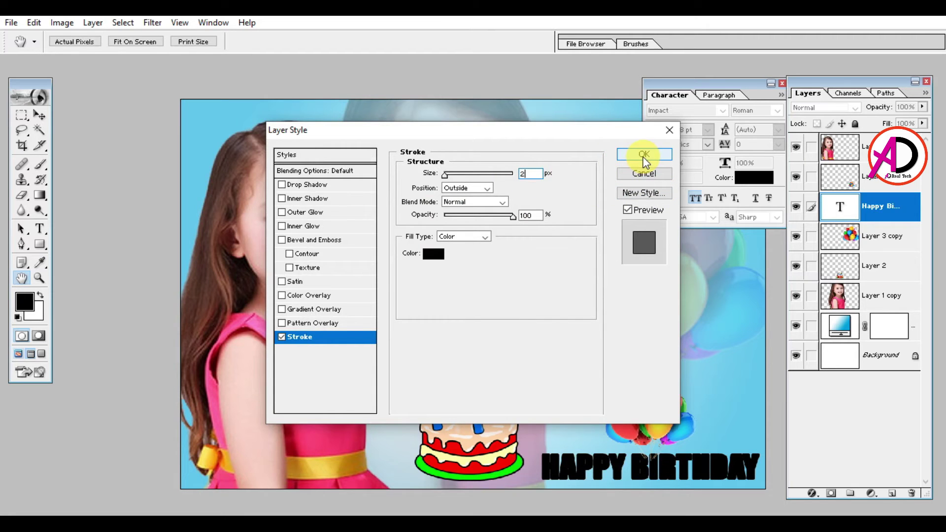
pyautogui.click(642, 154)
# Step: Color the letter H of HAPPY red
pyautogui.scroll(-2, 557, 450)
pyautogui.scroll(1, 591, 434)
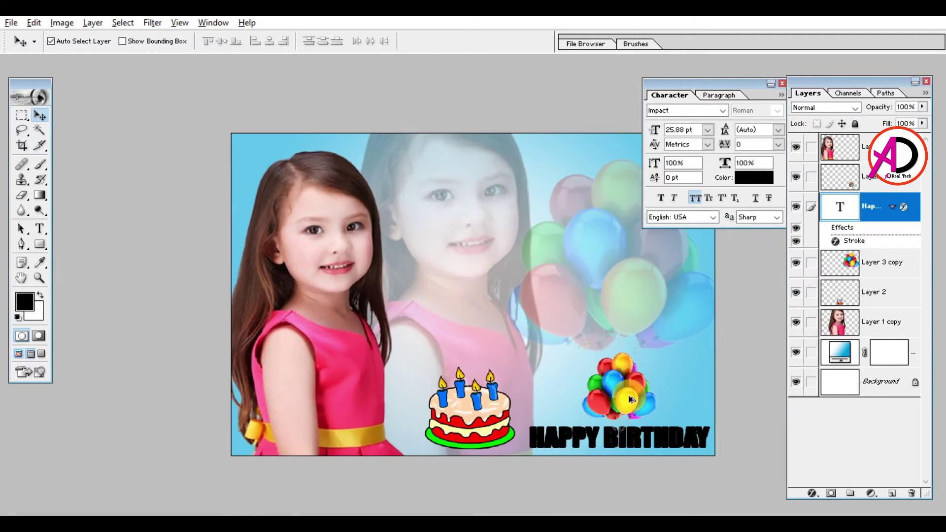
pyautogui.press('t')
pyautogui.press('Escape')
pyautogui.press('t')
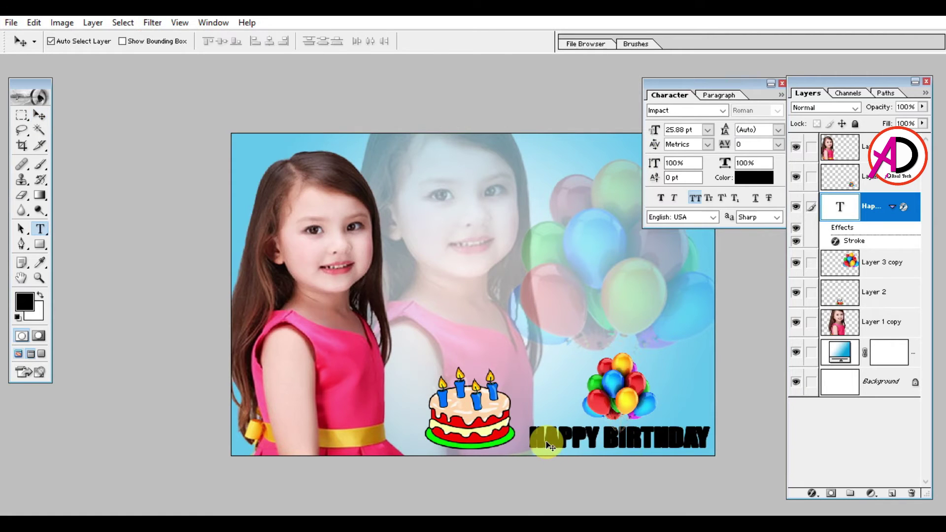
pyautogui.moveTo(531, 442); pyautogui.dragTo(544, 442)
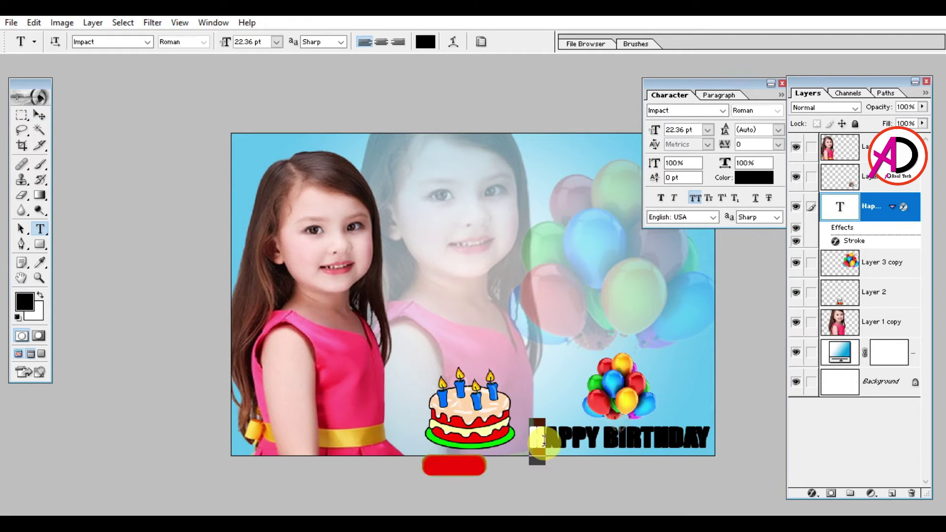
pyautogui.click(747, 179)
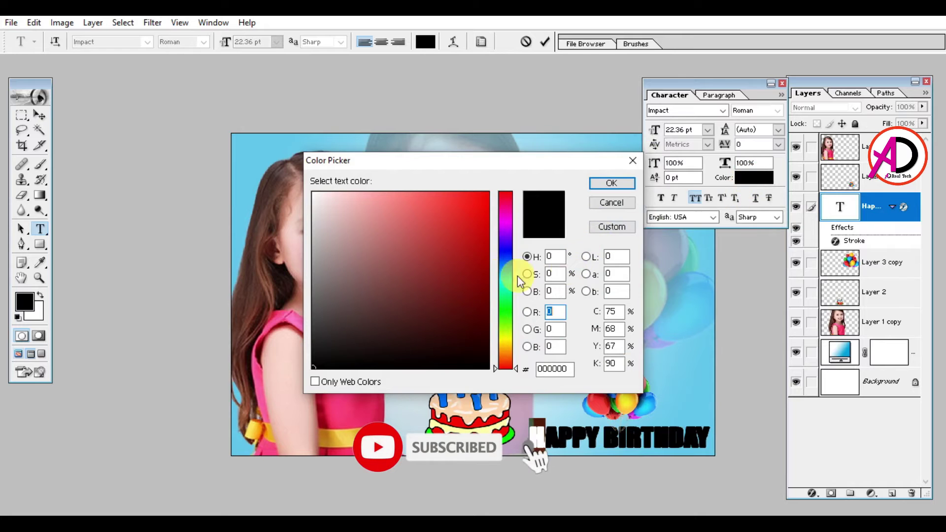
pyautogui.click(485, 196)
pyautogui.click(611, 183)
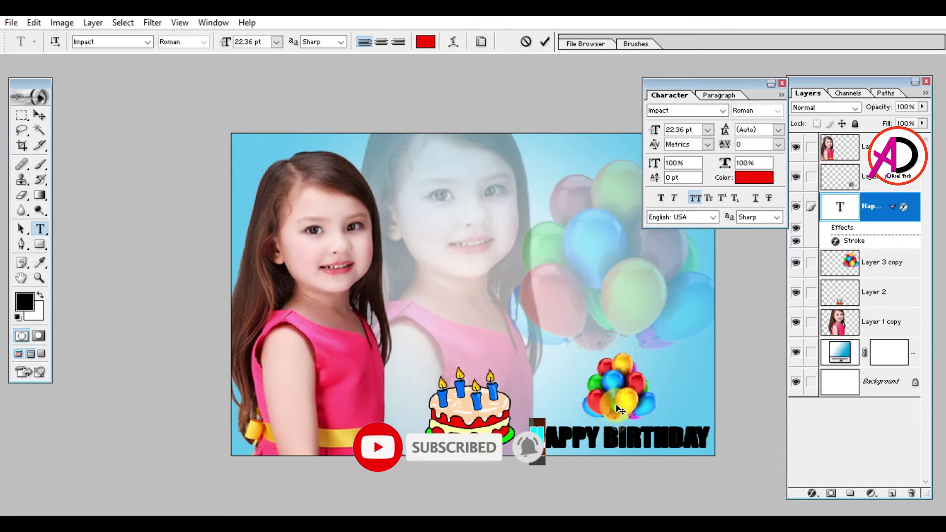
# Step: Color the letter A of HAPPY yellow (FFD800)
pyautogui.moveTo(545, 441); pyautogui.dragTo(559, 442)
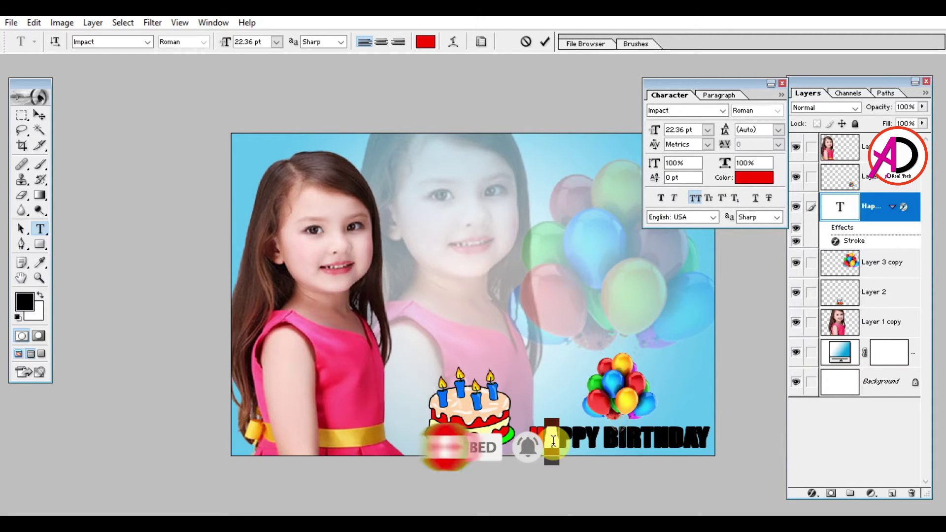
pyautogui.click(755, 176)
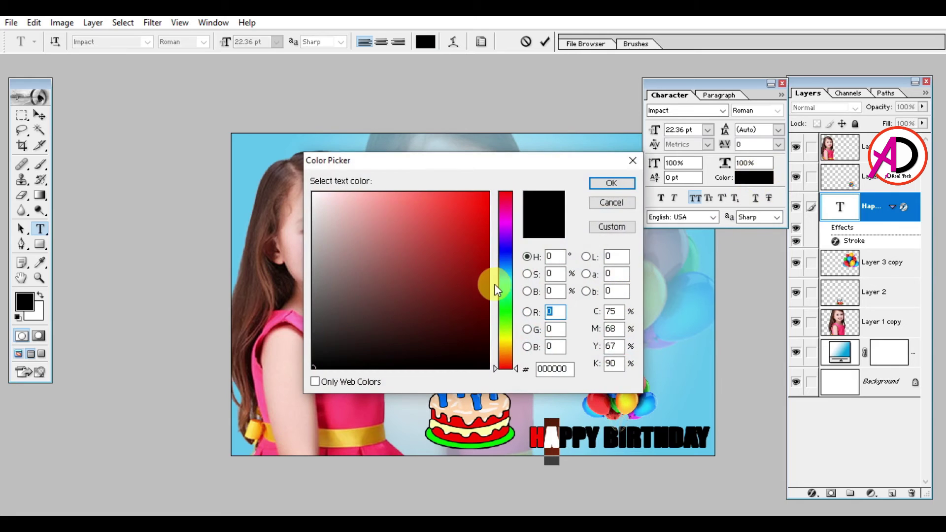
pyautogui.moveTo(503, 284); pyautogui.dragTo(505, 344)
pyautogui.moveTo(488, 225); pyautogui.dragTo(509, 161)
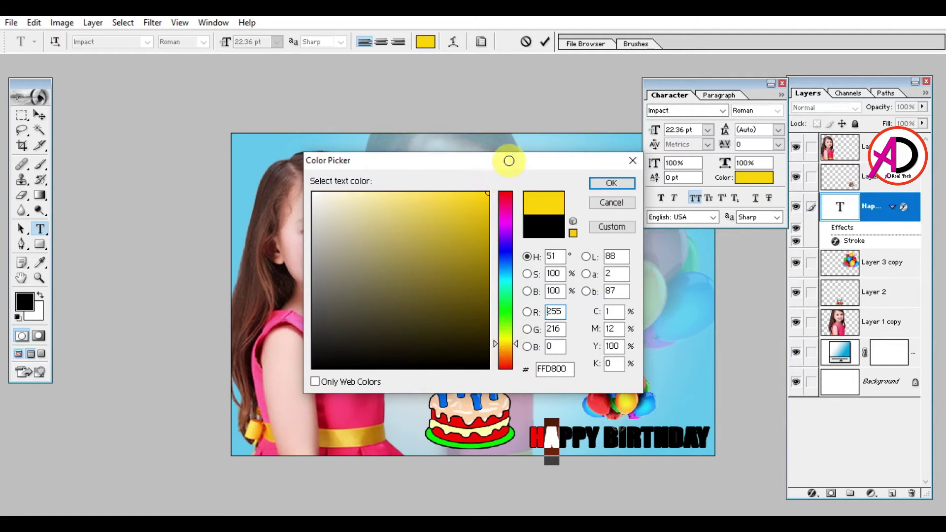
pyautogui.click(600, 198)
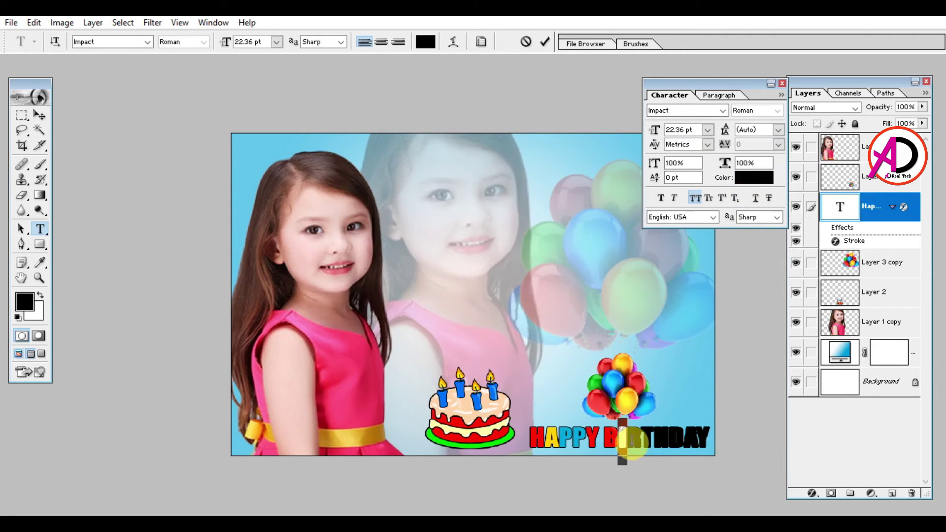
# Step: Color the remaining letters of HAPPY BIRTHDAY in a mix of red, yellow and cyan
pyautogui.click(754, 177)
pyautogui.click(610, 181)
pyautogui.moveTo(627, 438); pyautogui.dragTo(709, 438)
pyautogui.click(753, 178)
pyautogui.click(611, 181)
pyautogui.click(753, 177)
pyautogui.click(611, 181)
pyautogui.click(754, 177)
pyautogui.click(610, 181)
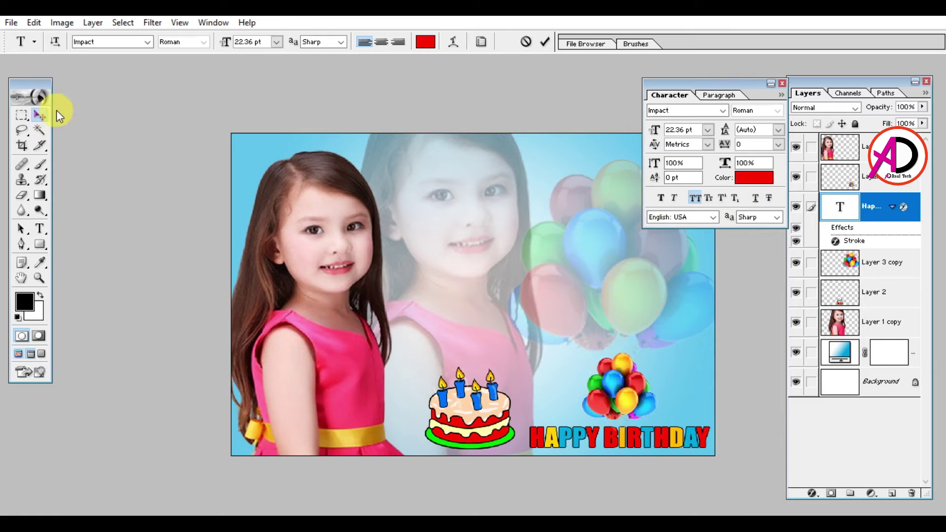
# Step: Examine the multicolored HAPPY BIRTHDAY text and the overall design up close and as a whole
pyautogui.scroll(-1, 470, 438)
pyautogui.scroll(6, 479, 465)
pyautogui.moveTo(646, 507); pyautogui.dragTo(235, 272)
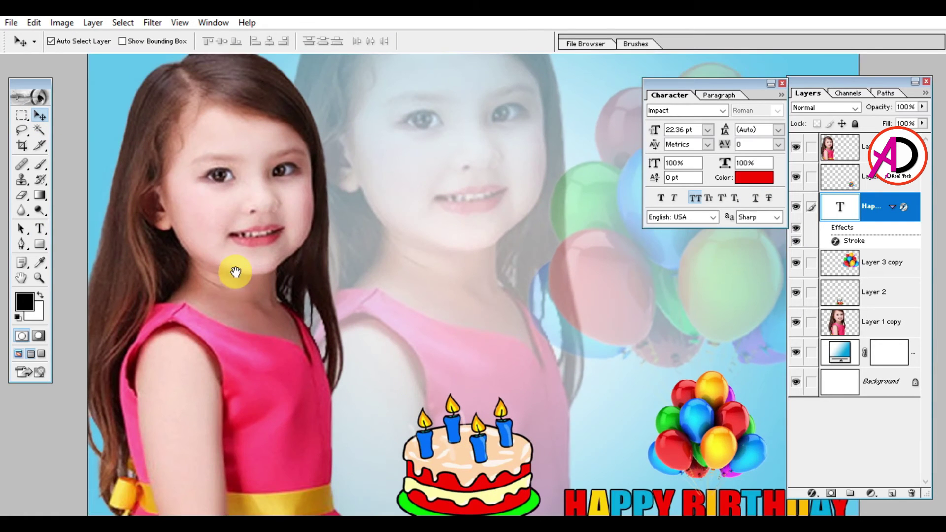
pyautogui.hotkey('ctrl', '+')
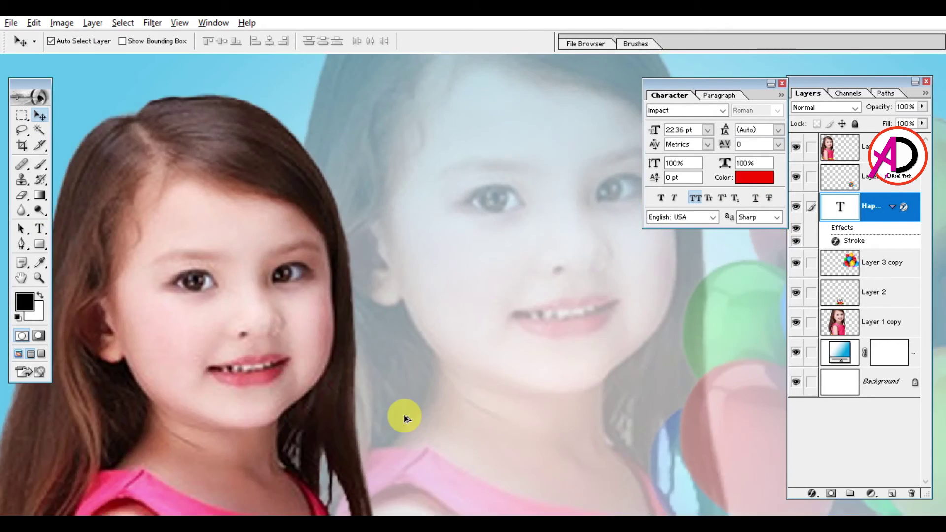
pyautogui.scroll(-3, 405, 418)
pyautogui.scroll(2, 409, 408)
pyautogui.scroll(-4, 410, 413)
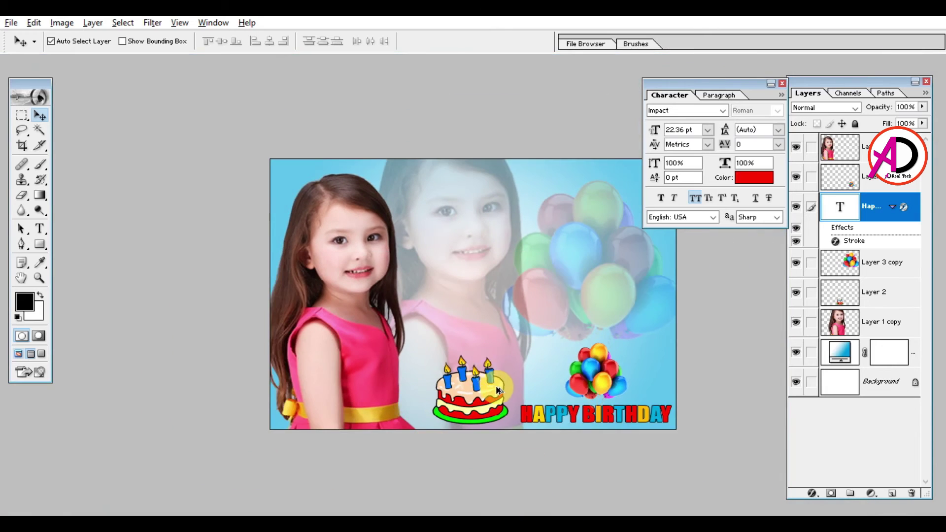
pyautogui.hotkey('ctrl', '+')
# Step: Turn off All Caps for the whole HAPPY BIRTHDAY text and nudge it slightly to the right
pyautogui.click(39, 229)
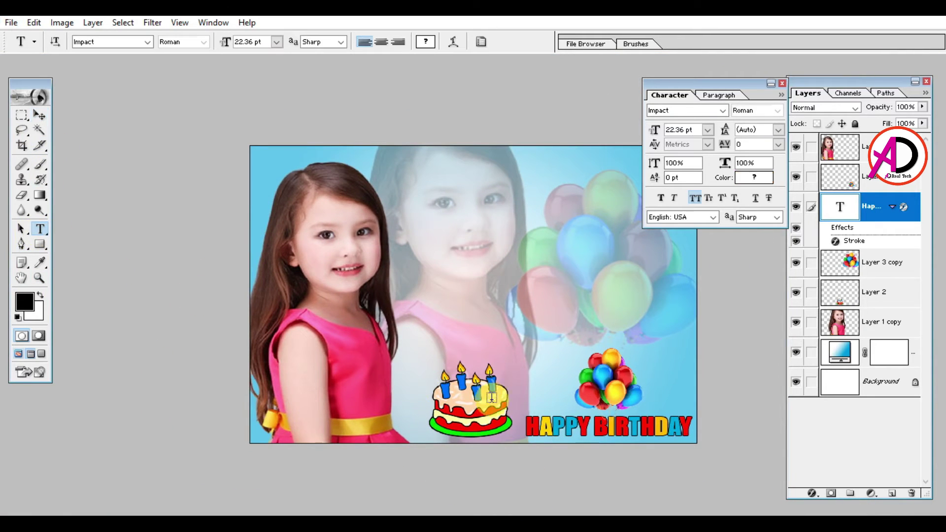
pyautogui.moveTo(528, 433); pyautogui.dragTo(685, 433)
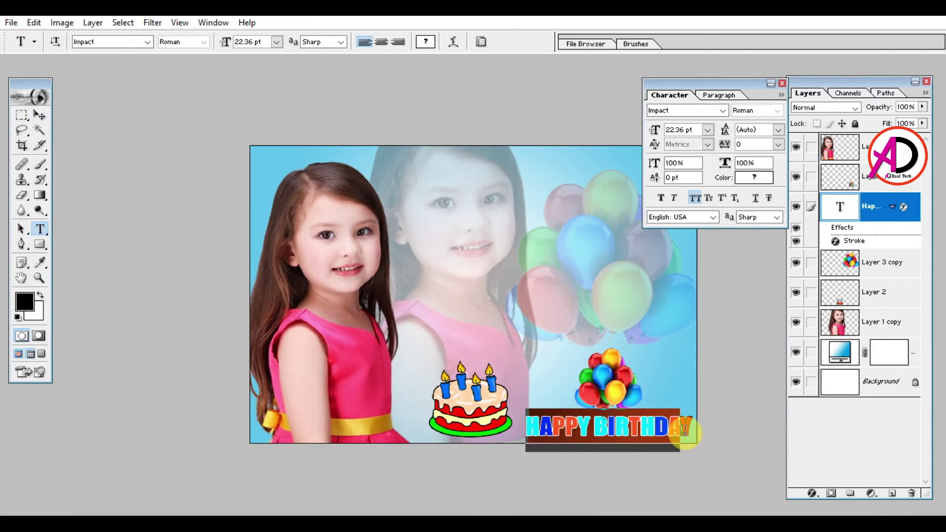
pyautogui.click(695, 197)
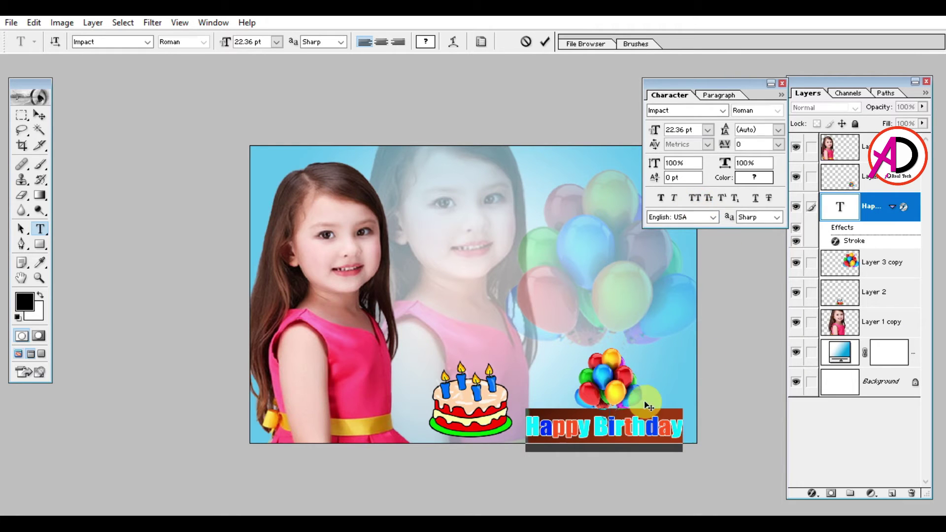
pyautogui.click(39, 115)
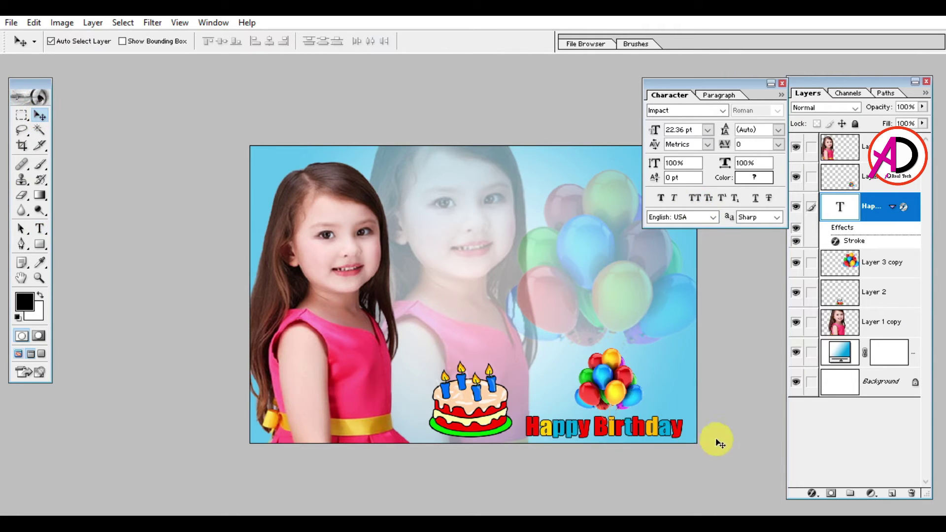
pyautogui.press('Right')
pyautogui.press('Right')
pyautogui.press('Right')
pyautogui.press('Right')
pyautogui.press('Right')
pyautogui.press('Right')
pyautogui.press('Right')
pyautogui.press('Right')
pyautogui.press('Right')
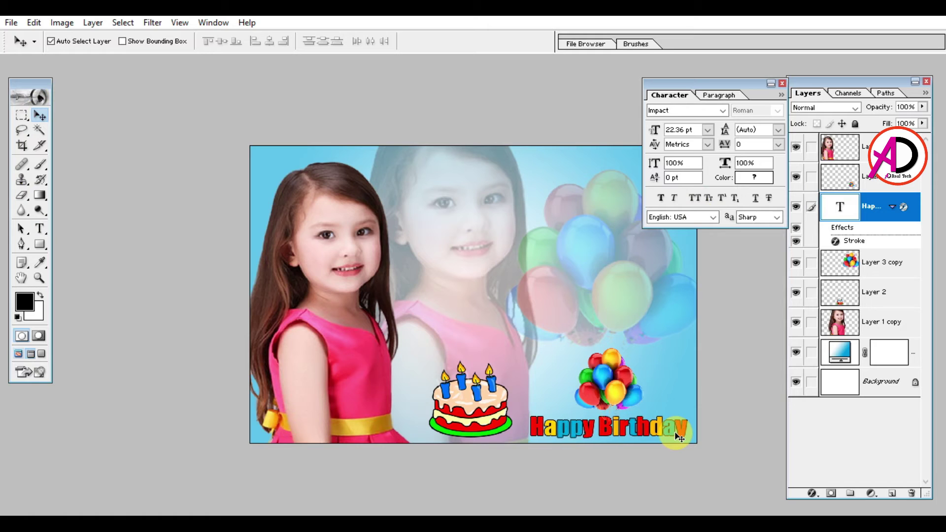
pyautogui.press('Right')
pyautogui.press('Right')
pyautogui.press('Right')
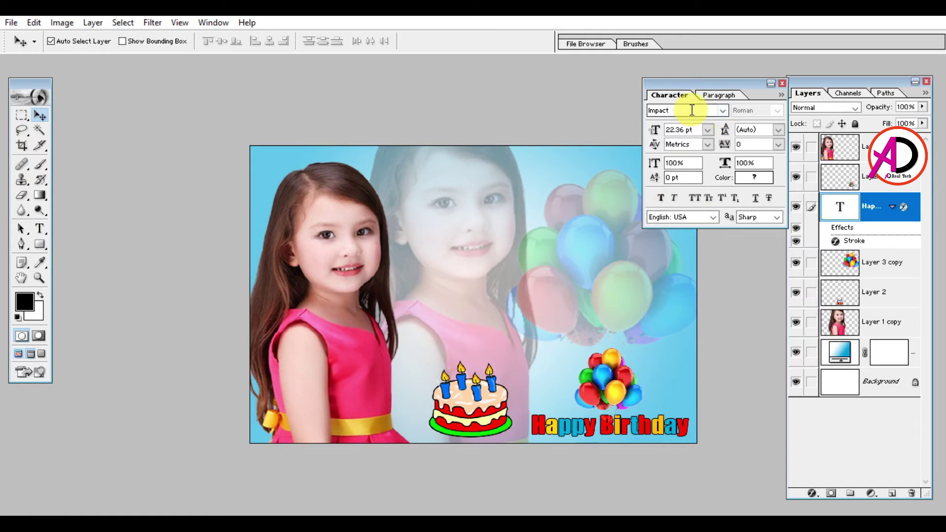
# Step: Change the Happy Birthday text's font to Illuma Black and narrow its width to fit inside the canvas's right edge
pyautogui.press('Up')
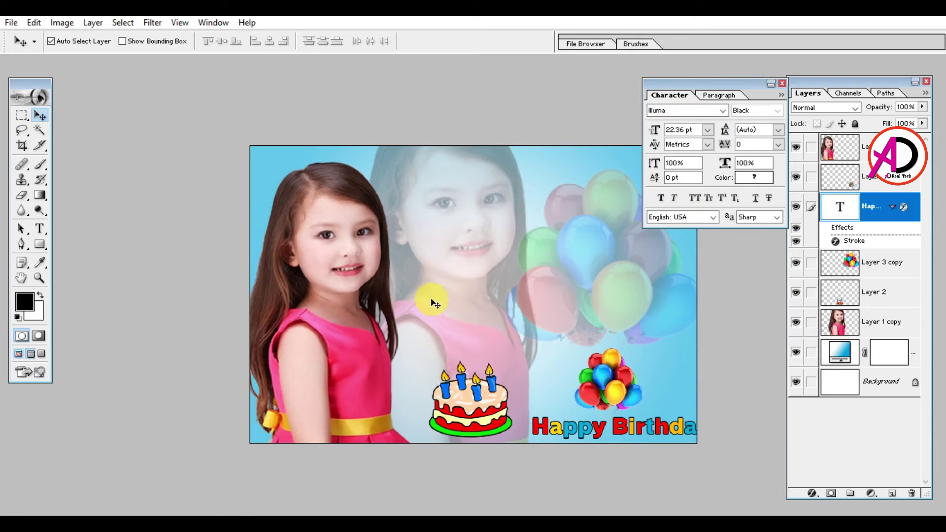
pyautogui.hotkey('ctrl', 't')
pyautogui.moveTo(711, 426); pyautogui.dragTo(688, 429)
pyautogui.press('Return')
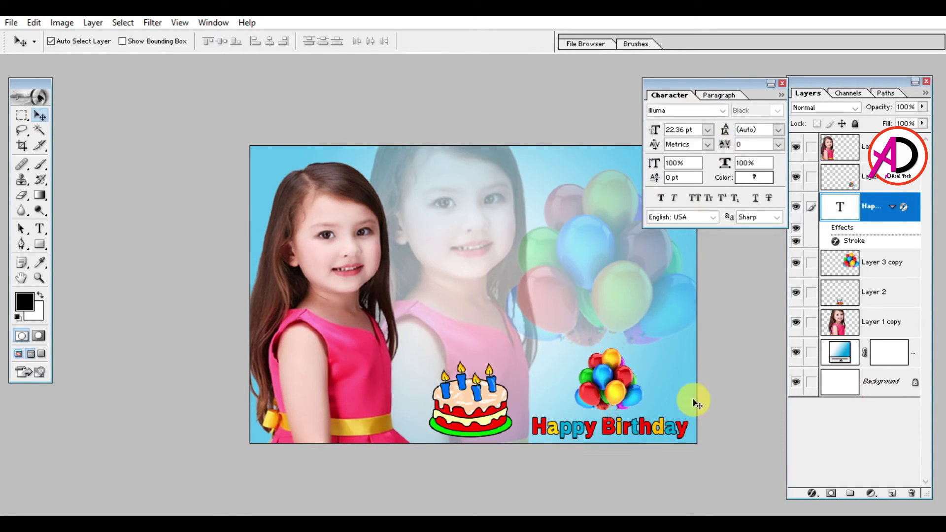
# Step: Add the girl's first name as a new black 22.36 pt Illuma Black text layer over the faded portrait
pyautogui.scroll(-4, 576, 274)
pyautogui.scroll(5, 576, 273)
pyautogui.scroll(2, 516, 394)
pyautogui.scroll(-4, 515, 400)
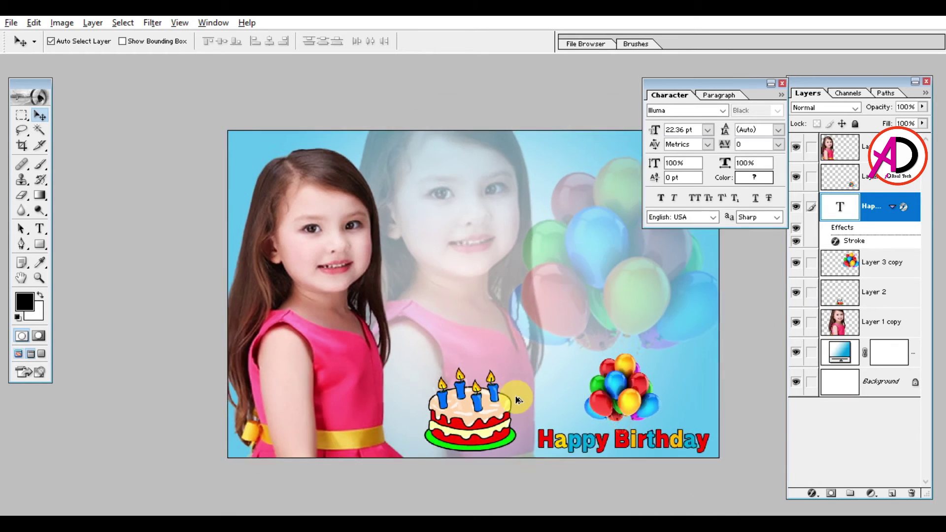
pyautogui.scroll(3, 526, 403)
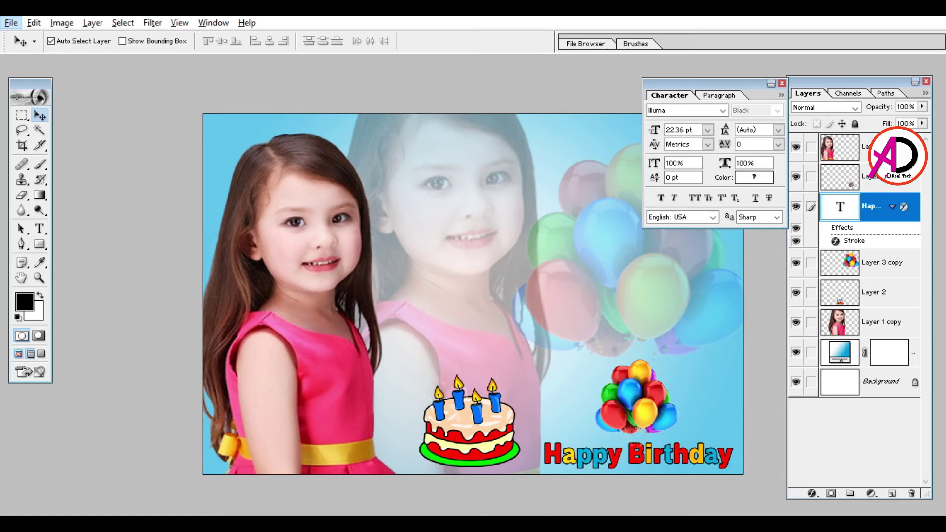
pyautogui.write('Sofiya')
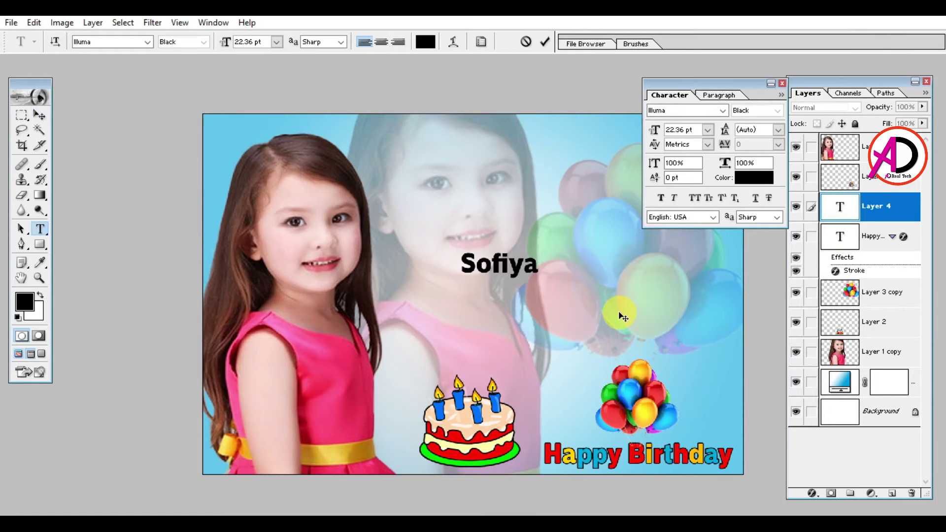
pyautogui.hotkey('ctrl', 'Return')
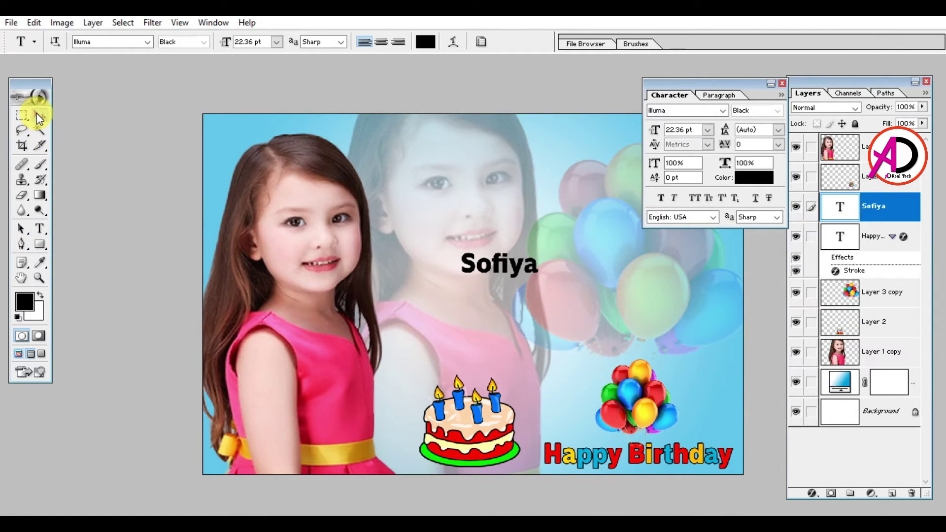
# Step: Enlarge the girl's name text to nearly the width of the greeting and place it just above the small balloon cluster
pyautogui.click(40, 117)
pyautogui.hotkey('ctrl', 't')
pyautogui.moveTo(543, 255); pyautogui.dragTo(663, 330)
pyautogui.press('Return')
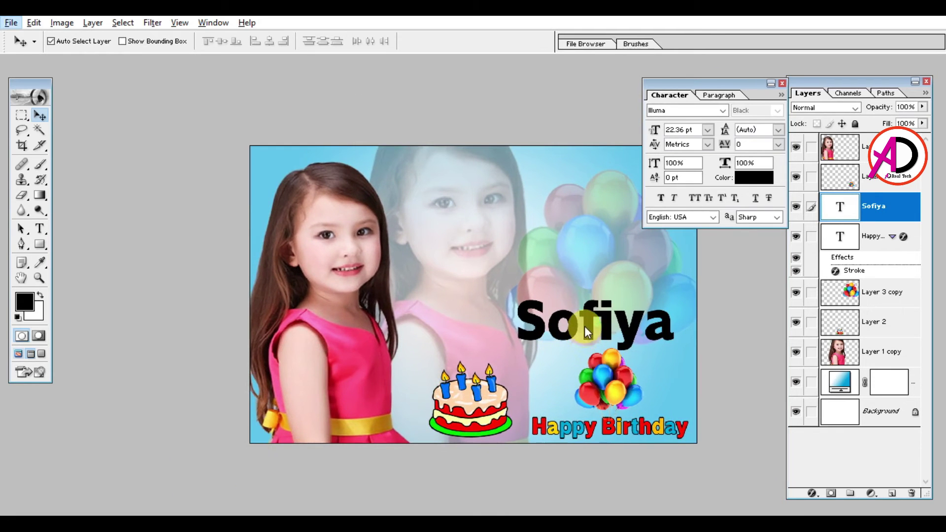
pyautogui.moveTo(587, 323); pyautogui.dragTo(596, 324)
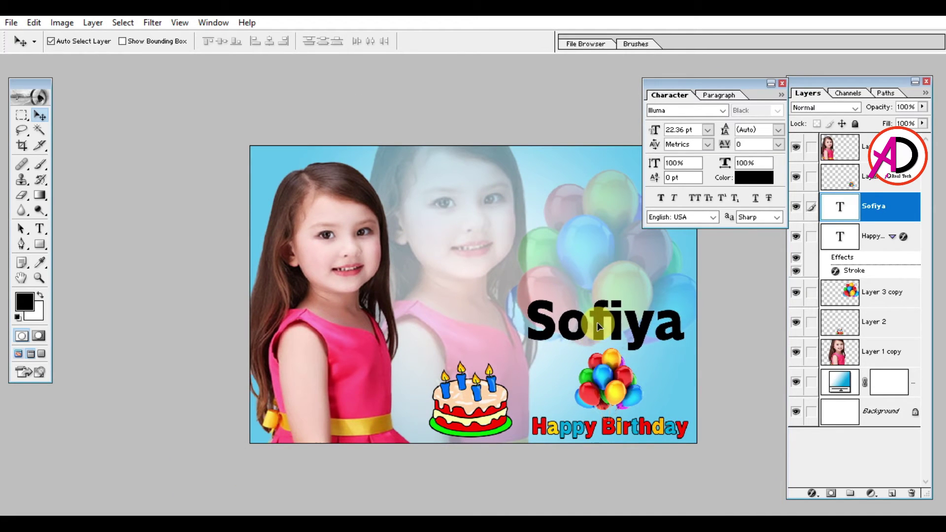
# Step: Recolor the name text yellow (FFD800), sampled from the yellow letter in the Happy Birthday greeting
pyautogui.click(762, 175)
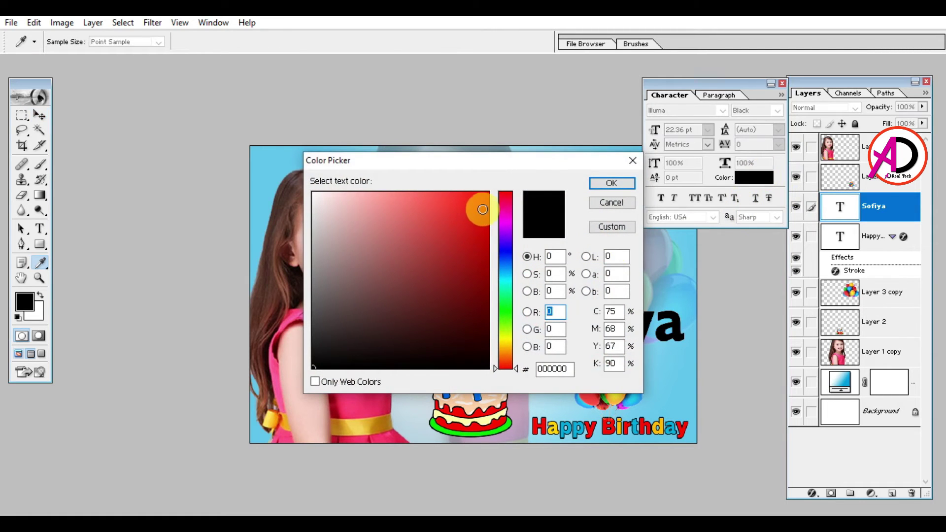
pyautogui.click(509, 341)
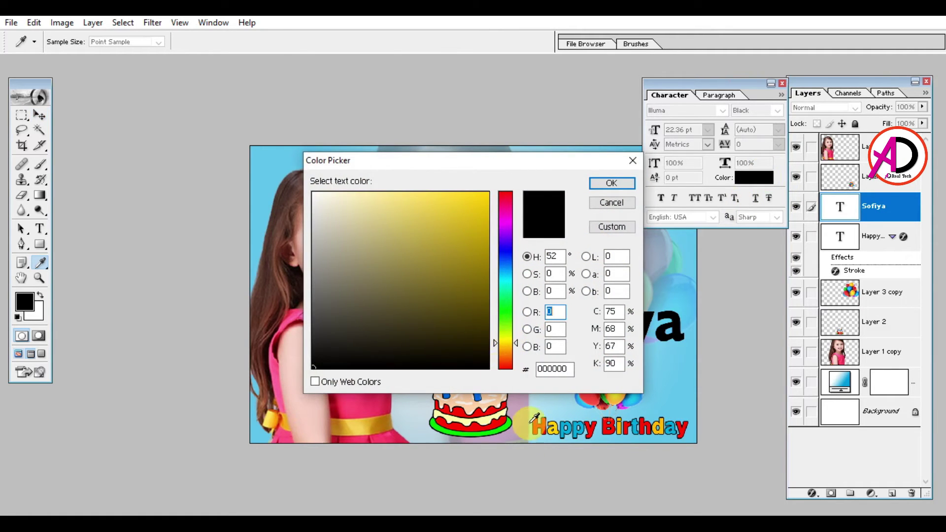
pyautogui.click(558, 424)
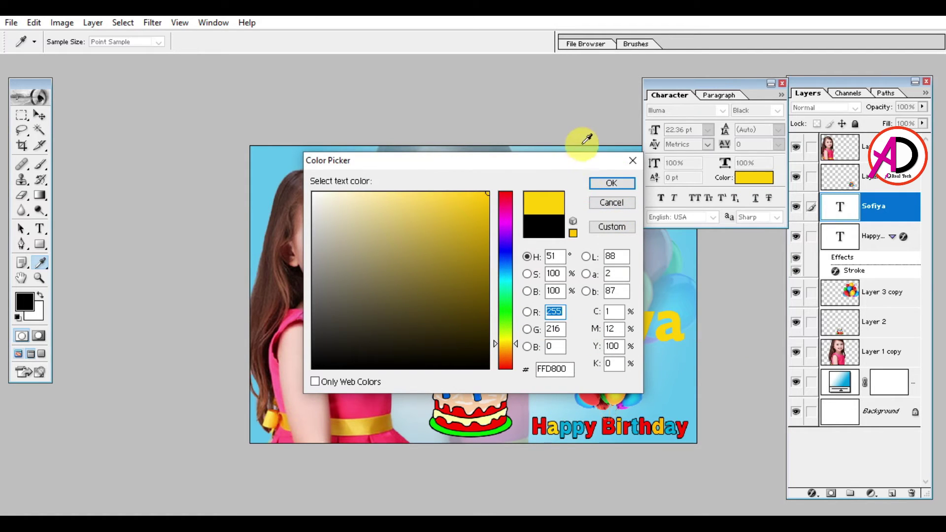
pyautogui.click(610, 184)
pyautogui.press('v')
# Step: Add a 7 px red outside Stroke effect to the girl's name text
pyautogui.click(809, 494)
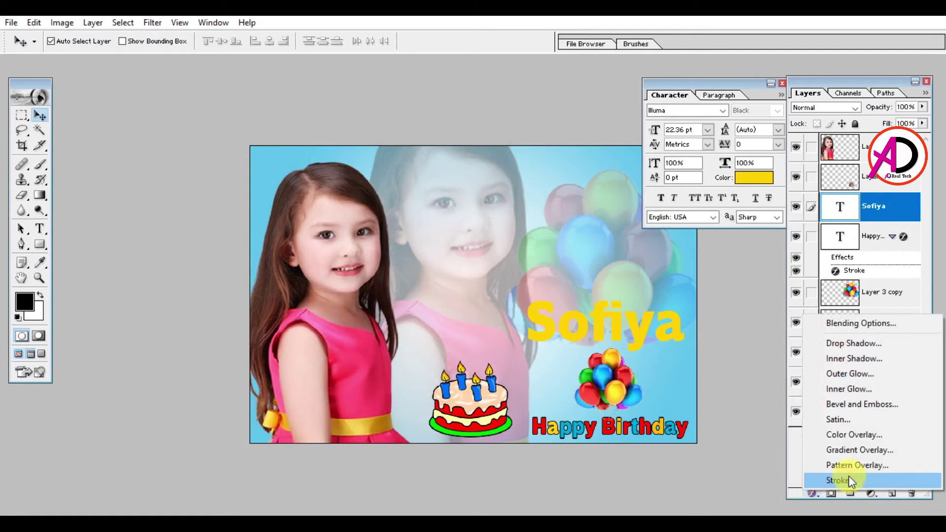
pyautogui.click(844, 478)
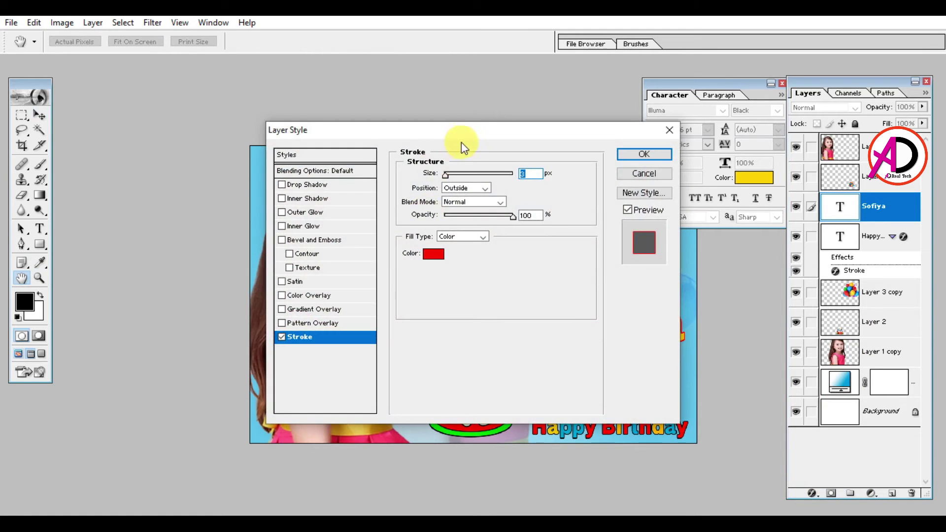
pyautogui.moveTo(463, 132); pyautogui.dragTo(166, 73)
pyautogui.click(135, 196)
pyautogui.click(488, 194)
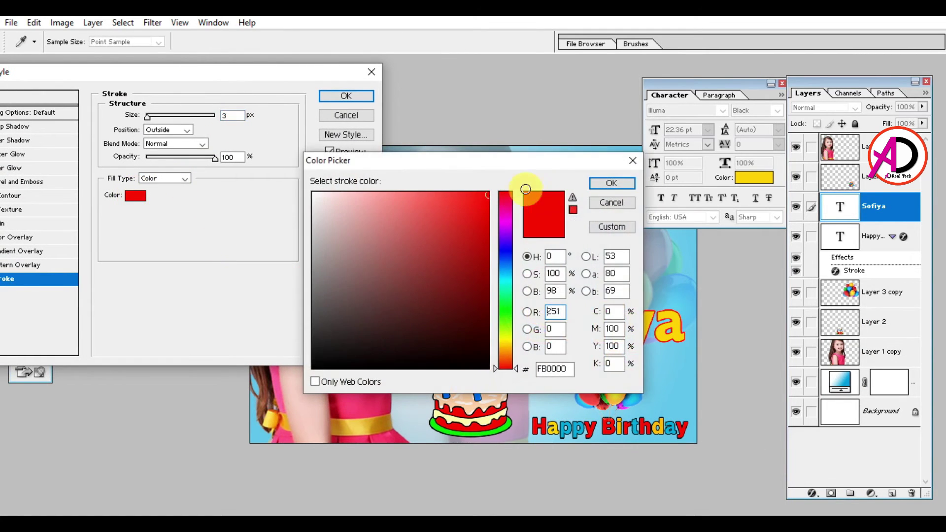
pyautogui.click(611, 183)
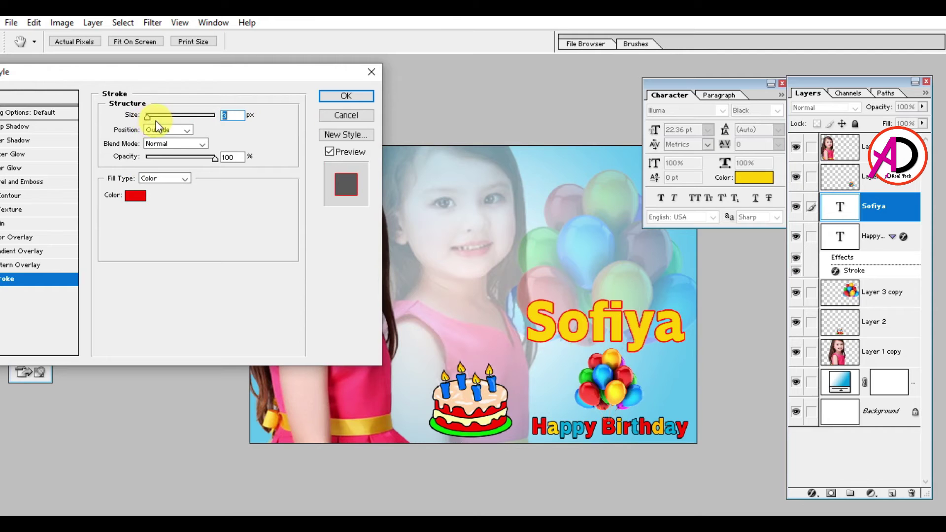
pyautogui.moveTo(154, 116); pyautogui.dragTo(151, 119)
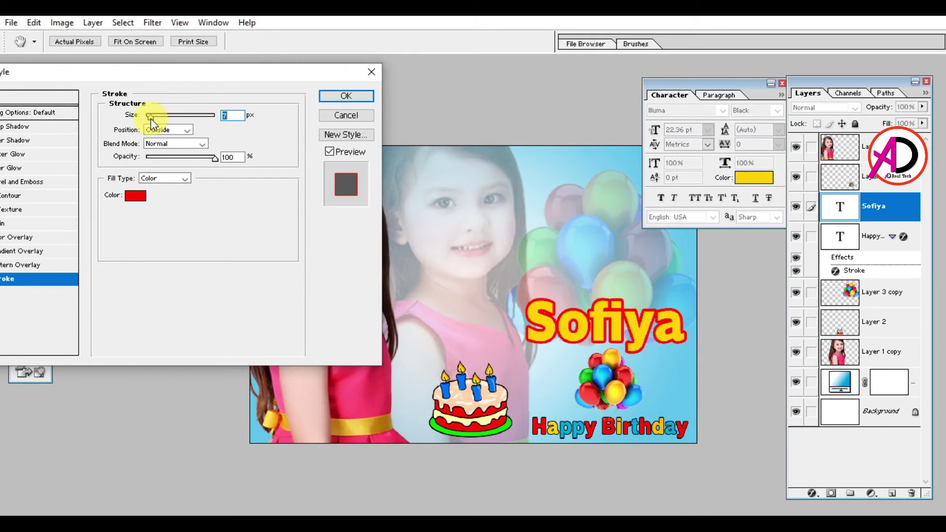
pyautogui.click(346, 96)
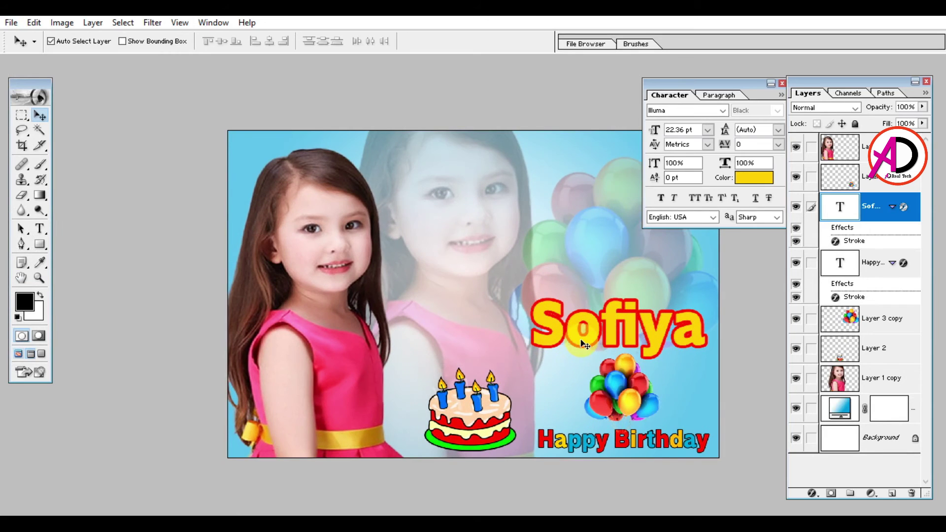
# Step: Scale the name text down slightly and set its letter tracking to 50
pyautogui.hotkey('ctrl', 't')
pyautogui.moveTo(708, 297); pyautogui.dragTo(695, 304)
pyautogui.doubleClick(656, 320)
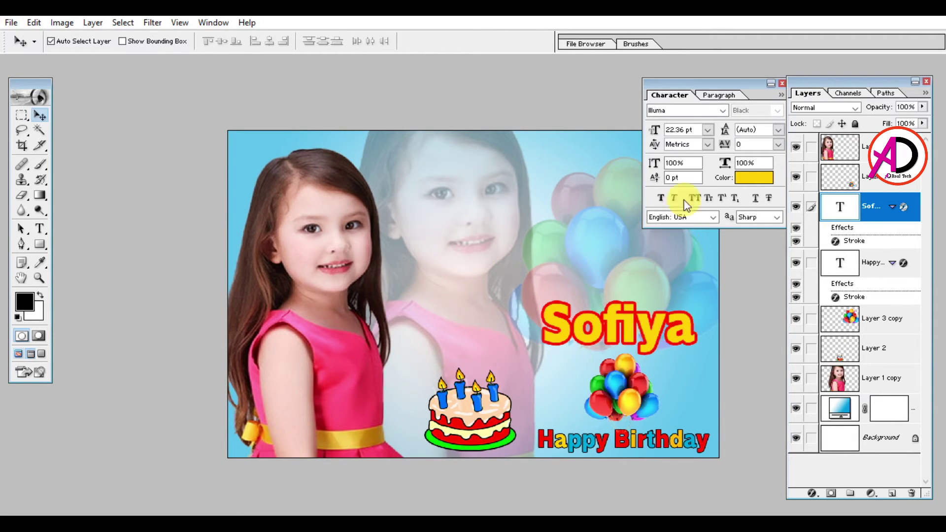
pyautogui.click(778, 144)
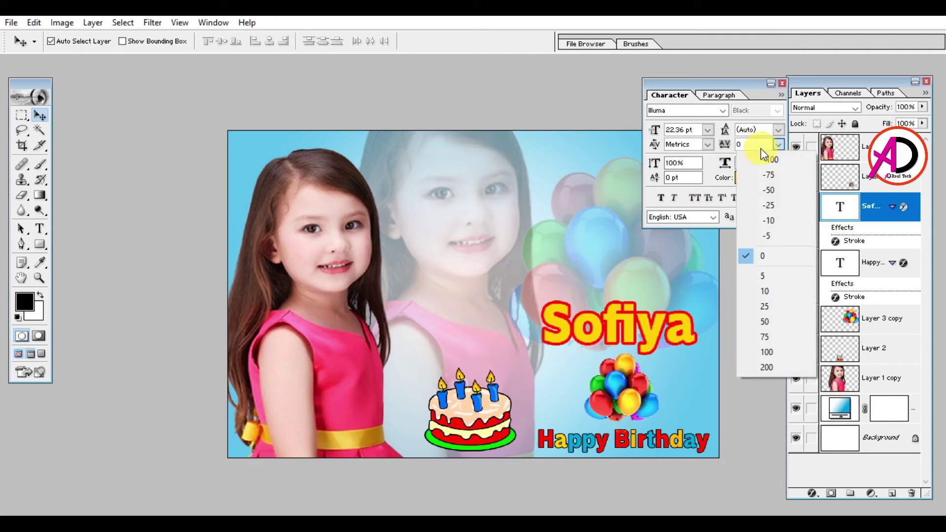
pyautogui.click(764, 290)
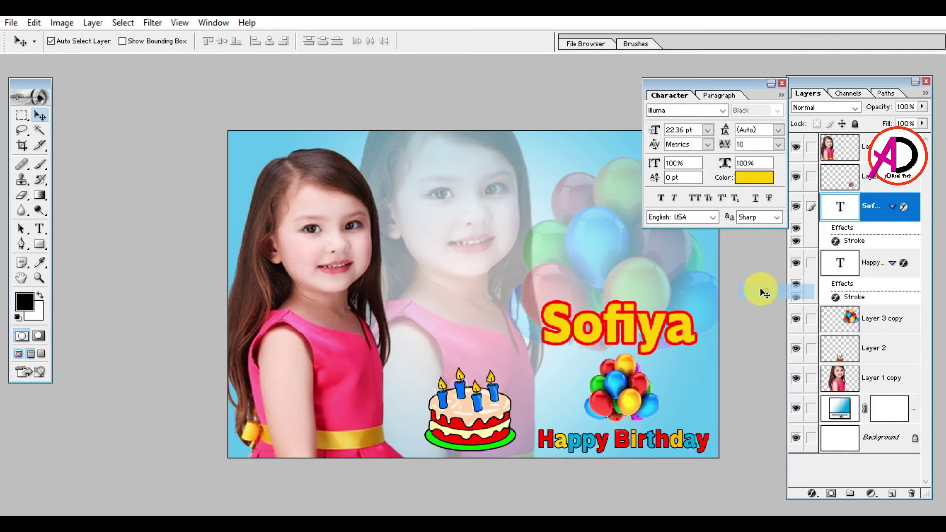
pyautogui.click(778, 144)
pyautogui.click(765, 321)
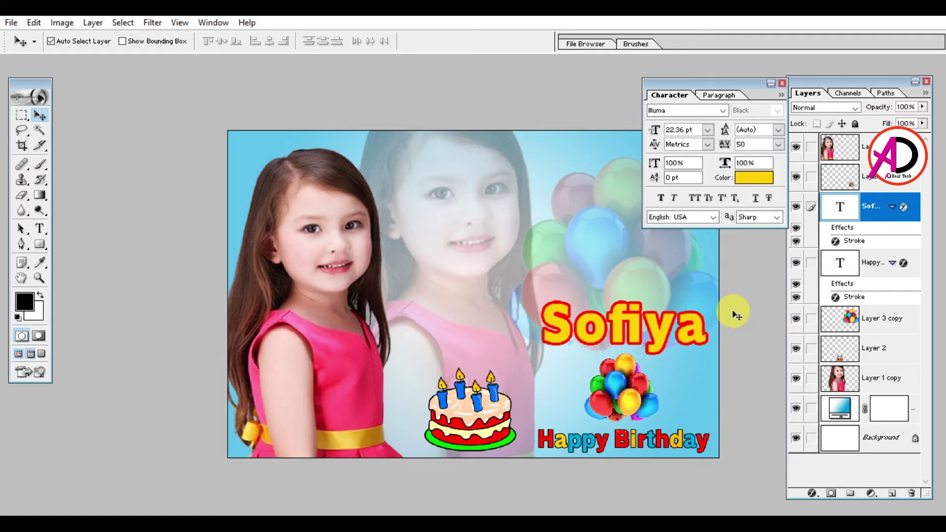
# Step: Scale the widened name text down about its center so it sits clear of the canvas's right edge
pyautogui.hotkey('ctrl', 't')
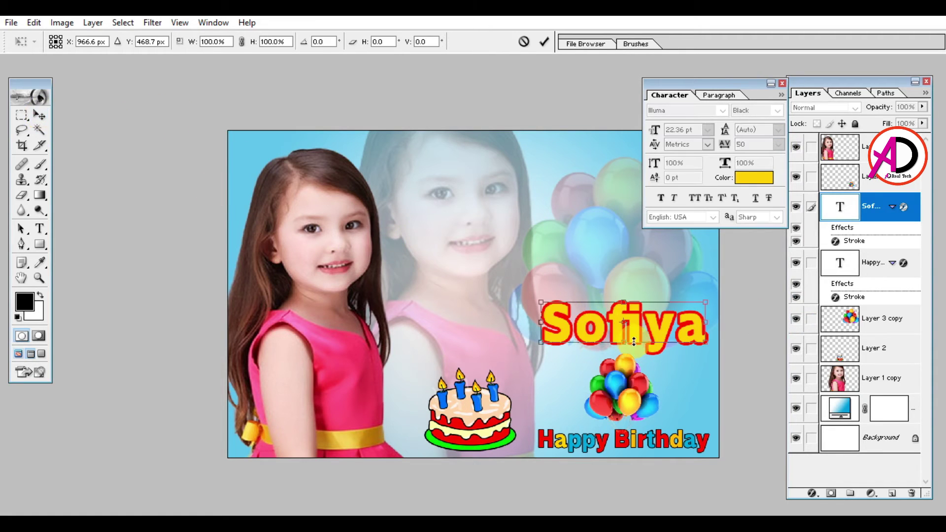
pyautogui.moveTo(708, 354); pyautogui.dragTo(692, 340)
pyautogui.press('Return')
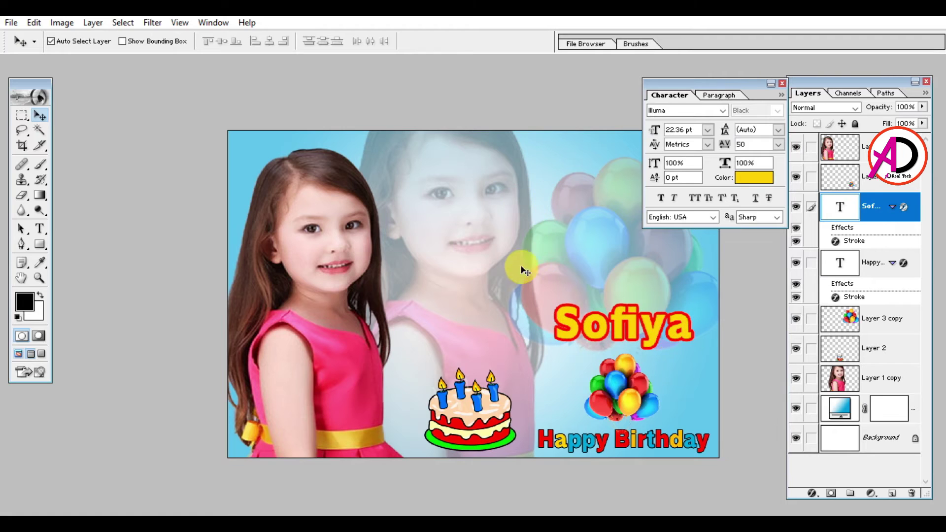
pyautogui.hotkey('alt', 'space')
pyautogui.press('Escape')
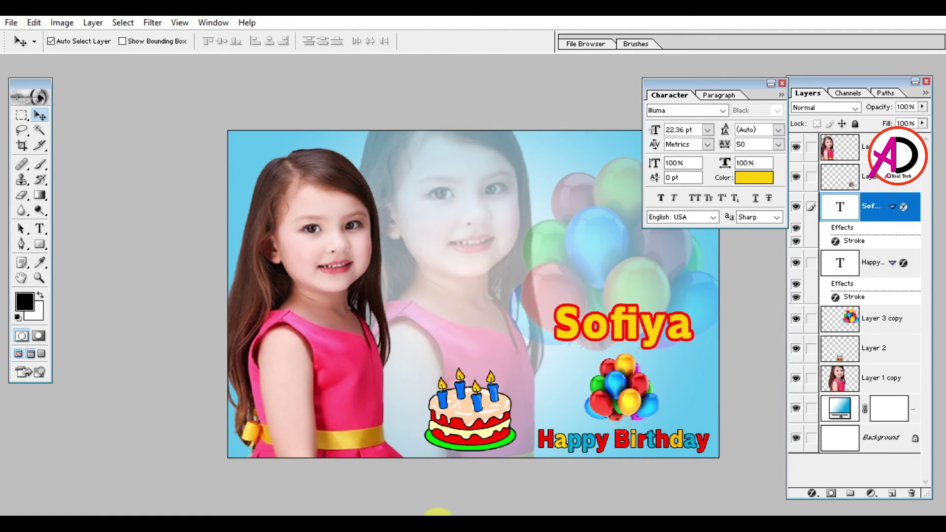
# Step: Create a paragraph text box across the faded portrait's face and the large balloons, with the font size set to 18 pt
pyautogui.click(41, 229)
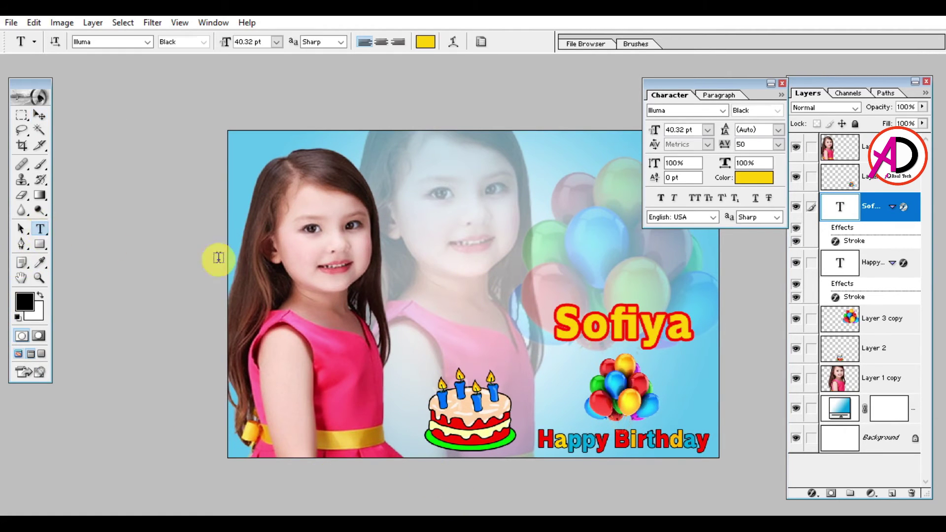
pyautogui.moveTo(542, 242); pyautogui.dragTo(630, 258)
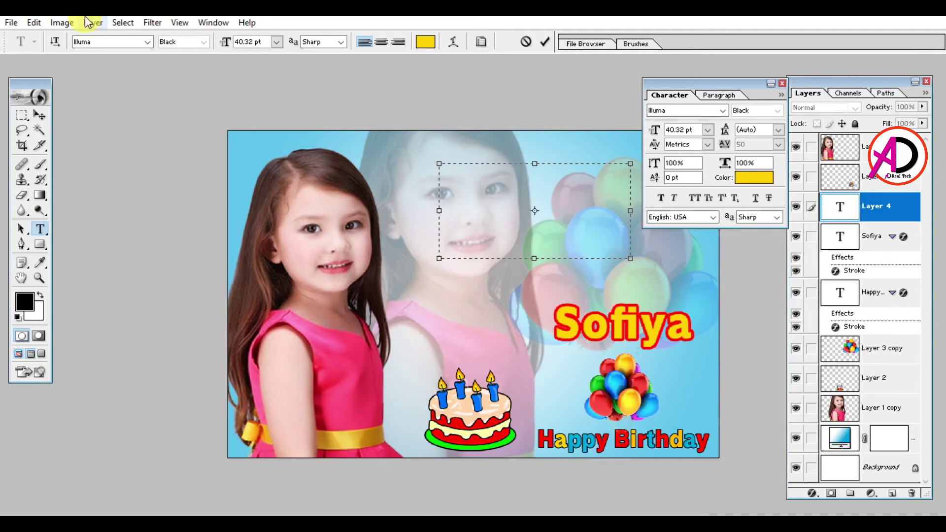
pyautogui.click(276, 43)
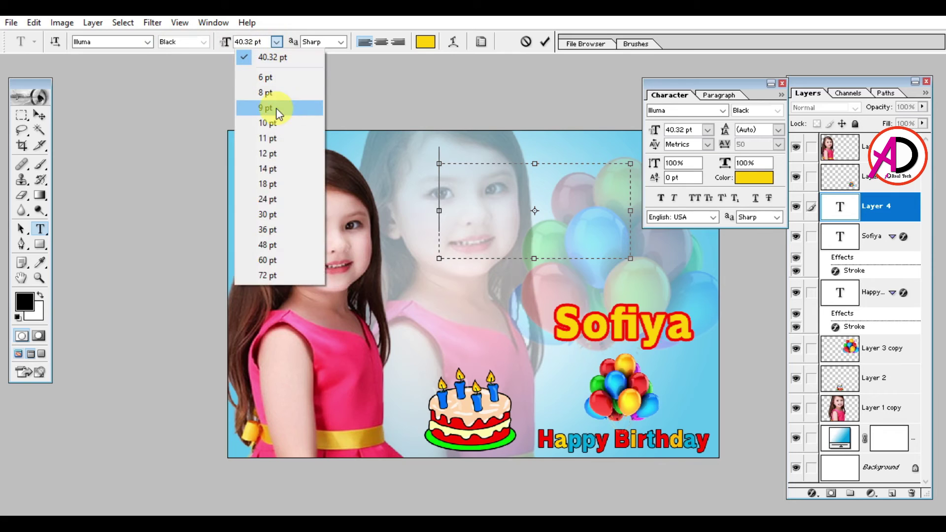
pyautogui.click(267, 184)
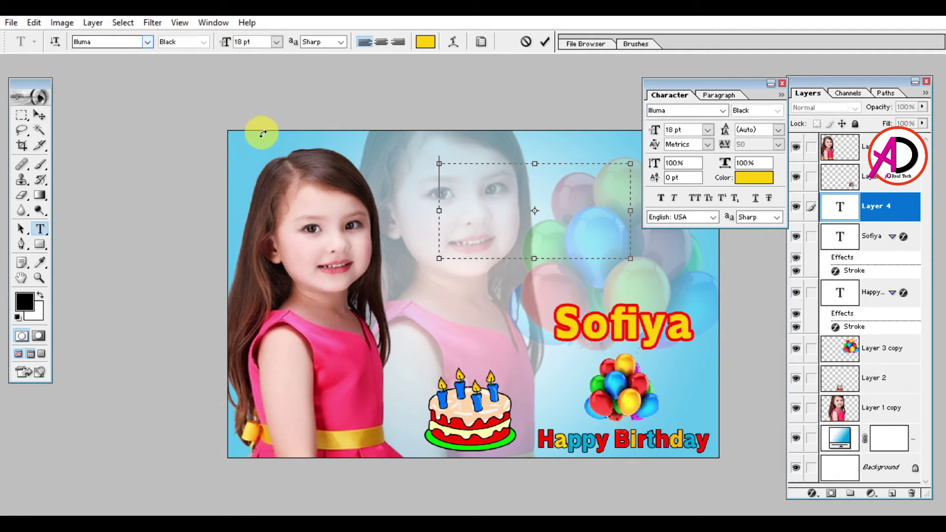
# Step: Switch to Notepad and copy "A year has gone and I'm turning one Please come to my Party to have some fun!" into the text box
pyautogui.click(550, 513)
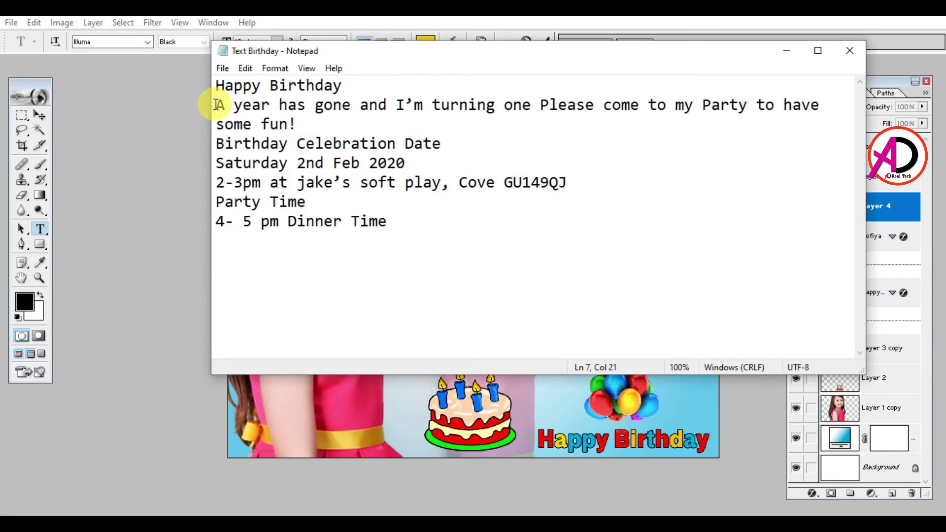
pyautogui.moveTo(217, 103); pyautogui.dragTo(287, 126)
pyautogui.hotkey('ctrl', 'c')
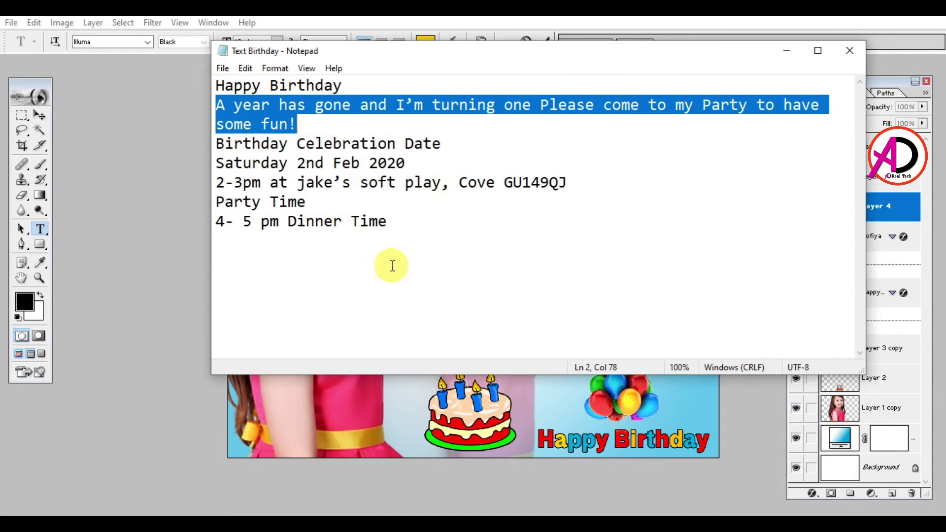
pyautogui.click(480, 457)
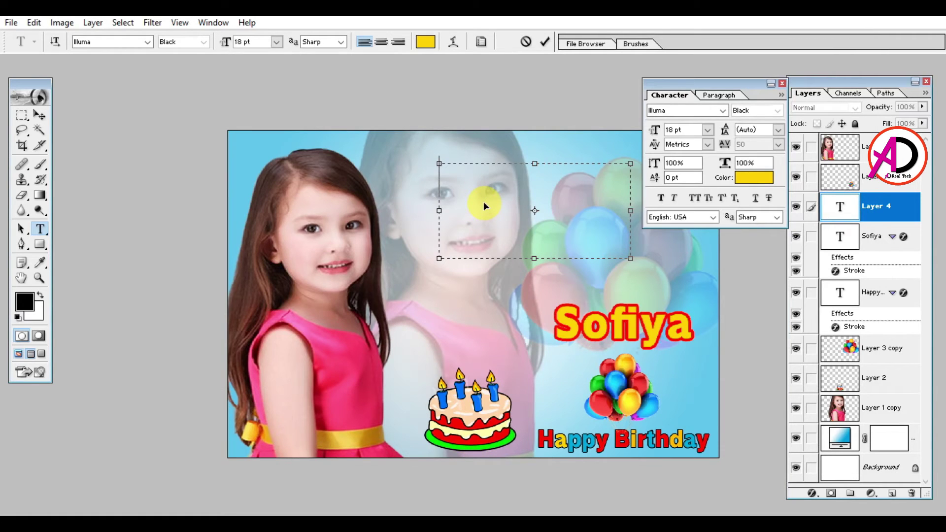
pyautogui.hotkey('ctrl', 'v')
# Step: Change the font of the whole invitation text to Hobo Std Medium and commit it
pyautogui.hotkey('ctrl', 'a')
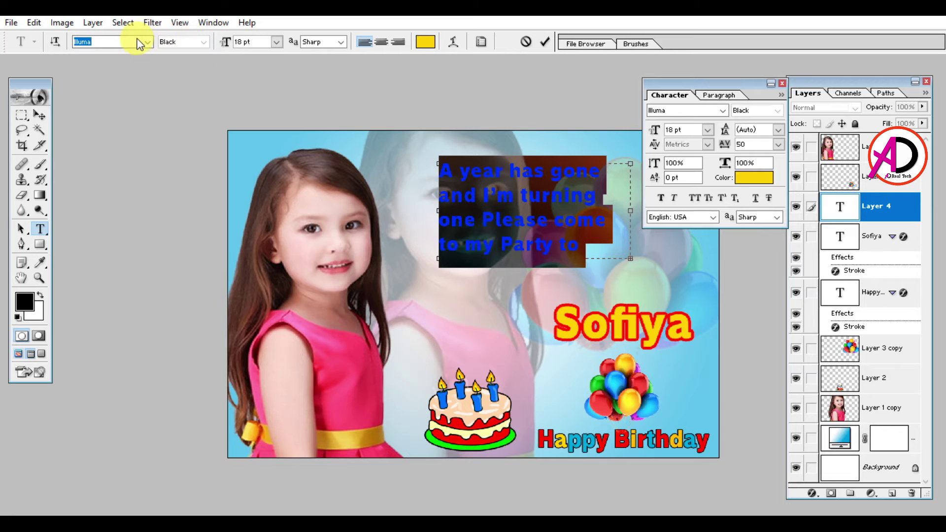
pyautogui.press('Up')
pyautogui.press('Up')
pyautogui.press('Up')
pyautogui.press('Up')
pyautogui.press('Up')
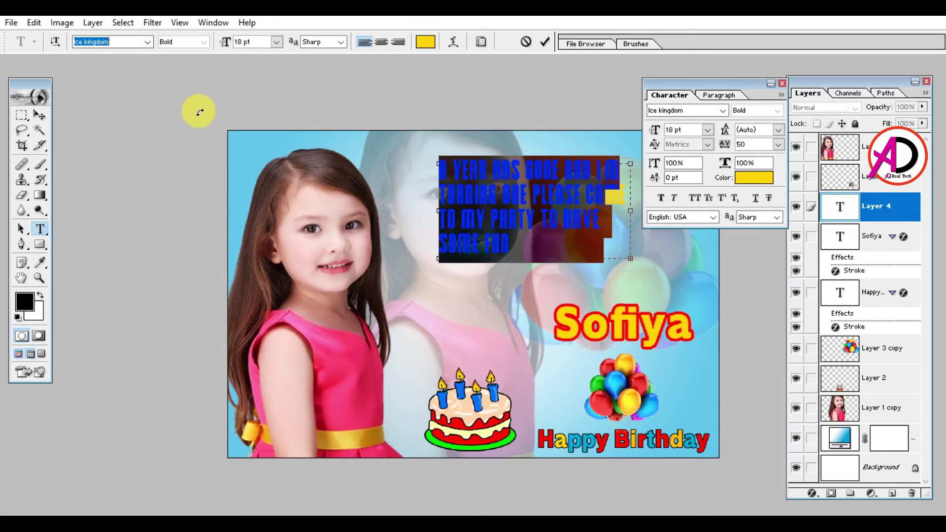
pyautogui.press('Up')
pyautogui.press('Up')
pyautogui.press('Up')
pyautogui.press('Up')
pyautogui.press('Up')
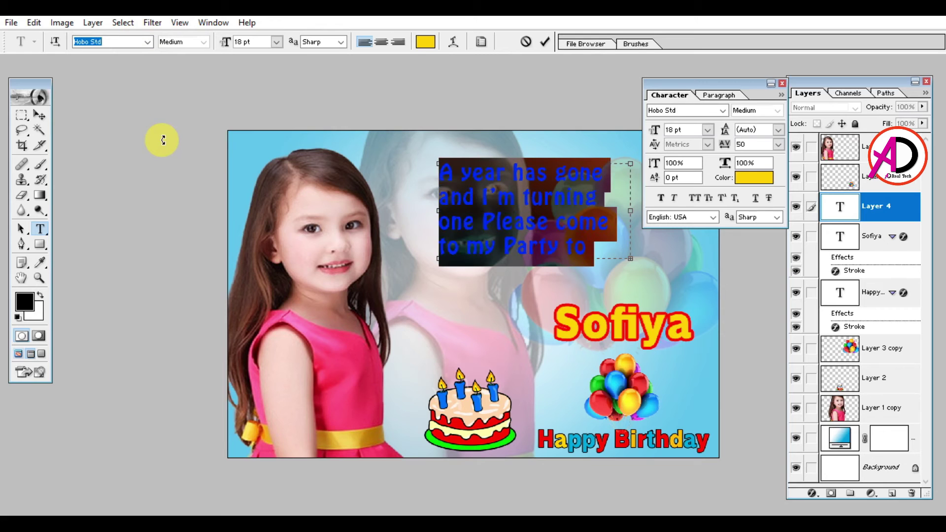
pyautogui.click(39, 115)
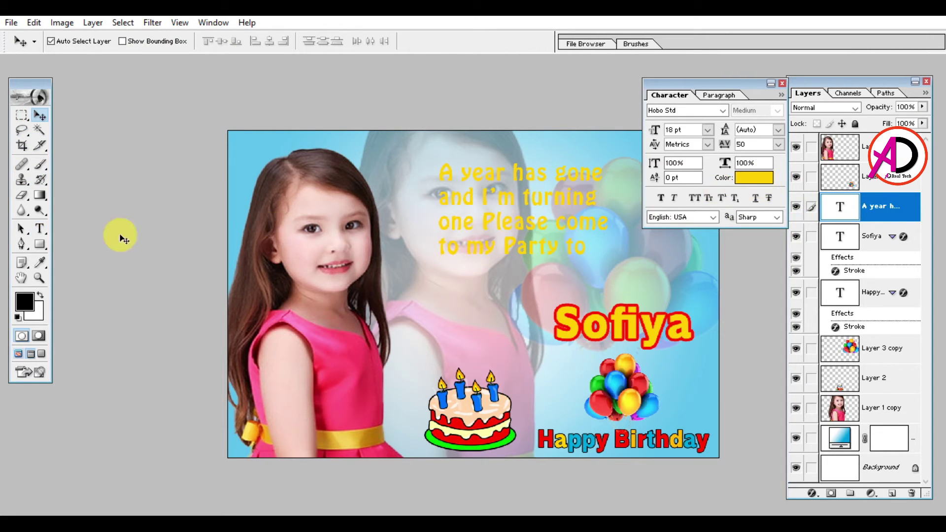
# Step: Widen the invitation text box toward the canvas's right edge so the full sentence fits, and center-align its lines
pyautogui.hotkey('ctrl', 't')
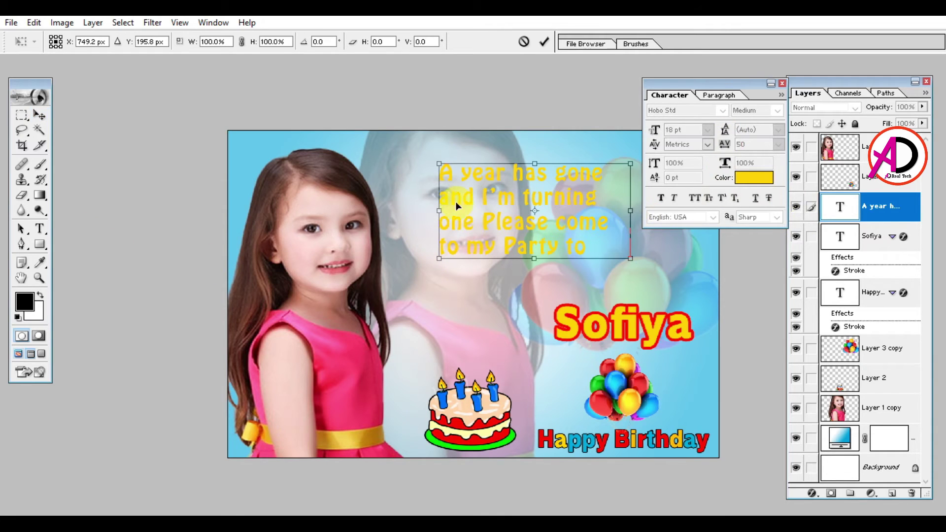
pyautogui.press('Return')
pyautogui.click(39, 228)
pyautogui.click(519, 234)
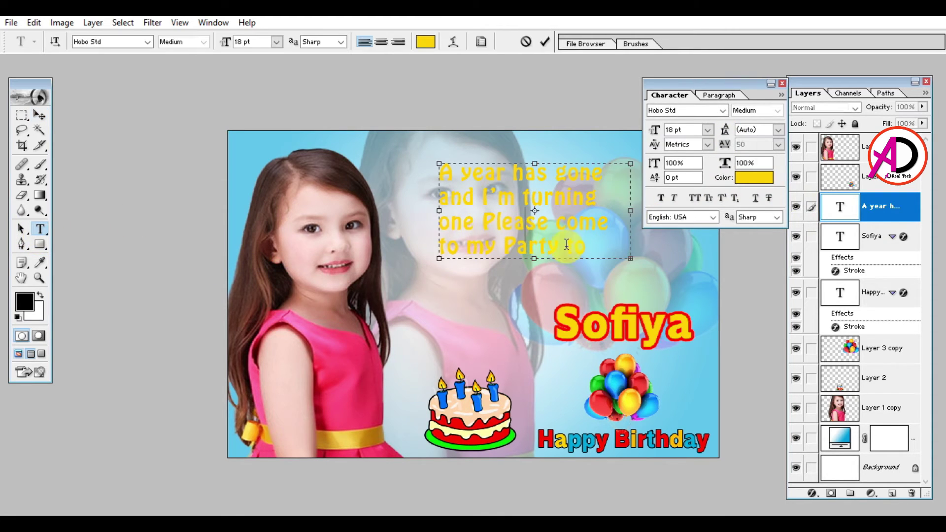
pyautogui.click(381, 42)
pyautogui.click(39, 116)
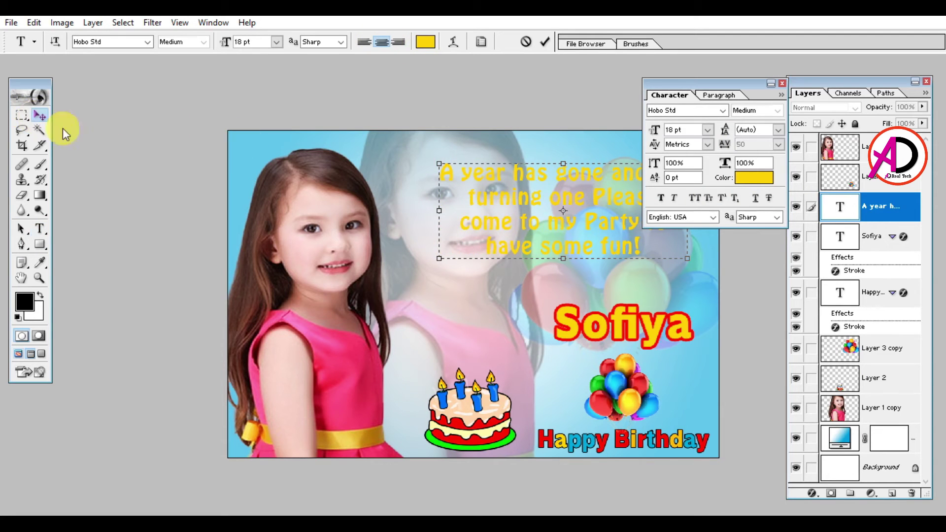
# Step: Commit the invitation text box and move the Character palette up, clear of the artwork
pyautogui.scroll(5, 350, 310)
pyautogui.scroll(-7, 346, 314)
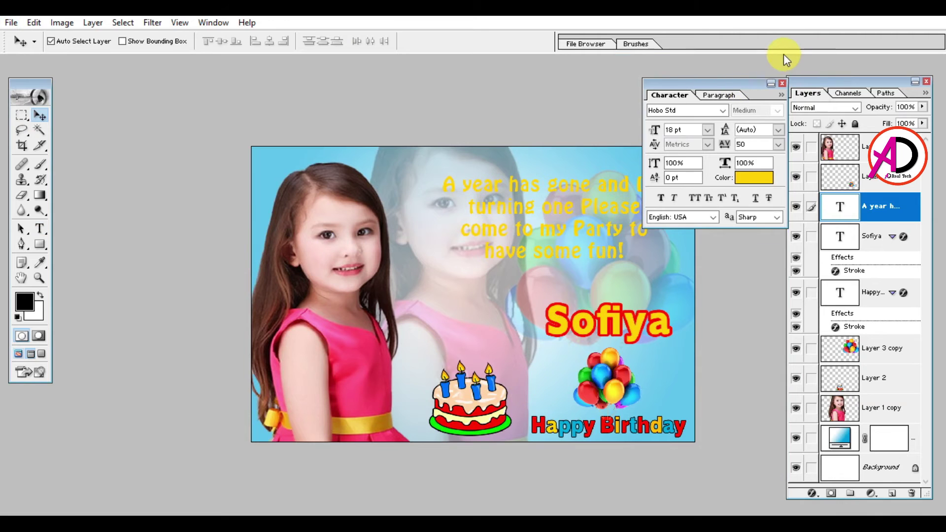
pyautogui.moveTo(746, 83); pyautogui.dragTo(788, 22)
pyautogui.scroll(-3, 560, 241)
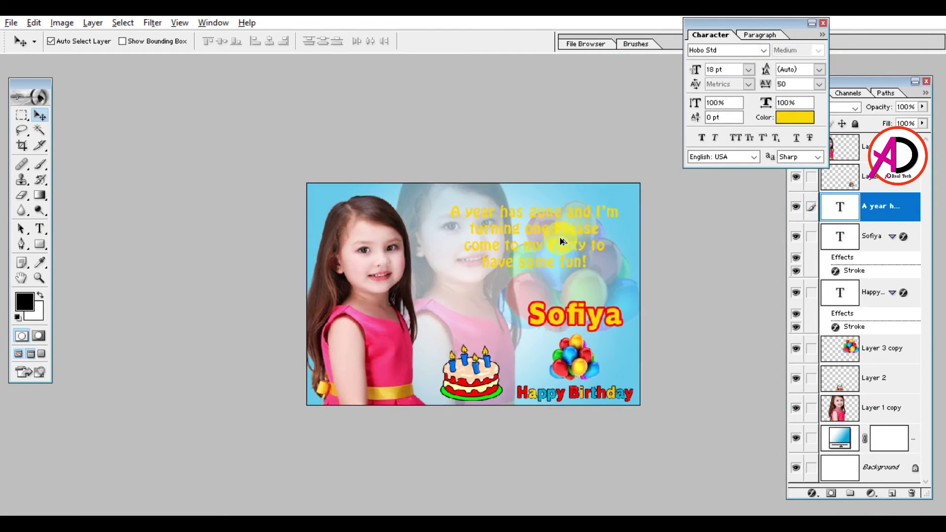
# Step: Change the invitation text color to a dark magenta, trying red and green shades first
pyautogui.scroll(6, 566, 246)
pyautogui.click(791, 121)
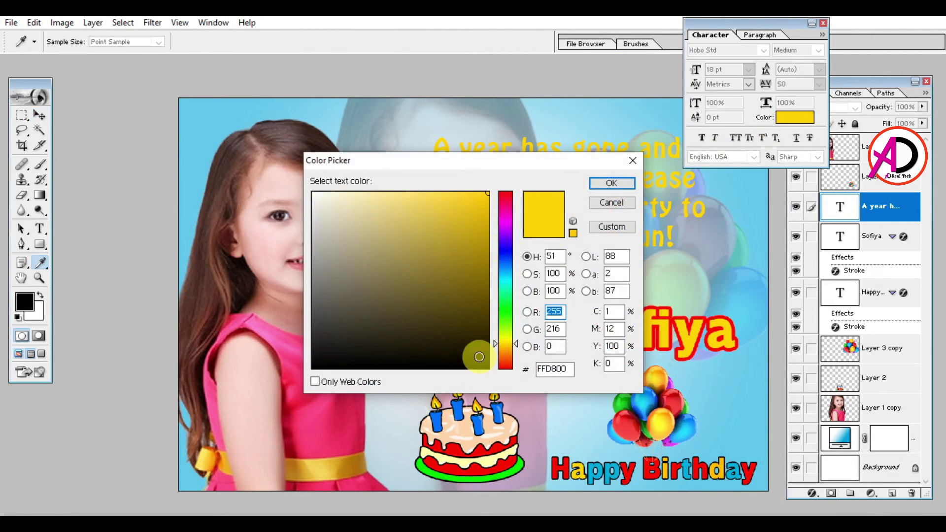
pyautogui.click(482, 441)
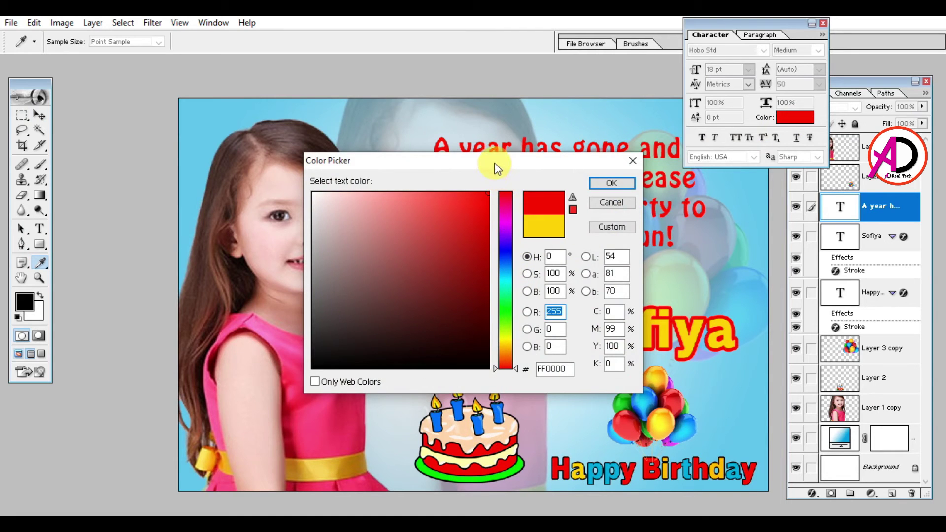
pyautogui.moveTo(495, 168); pyautogui.dragTo(278, 264)
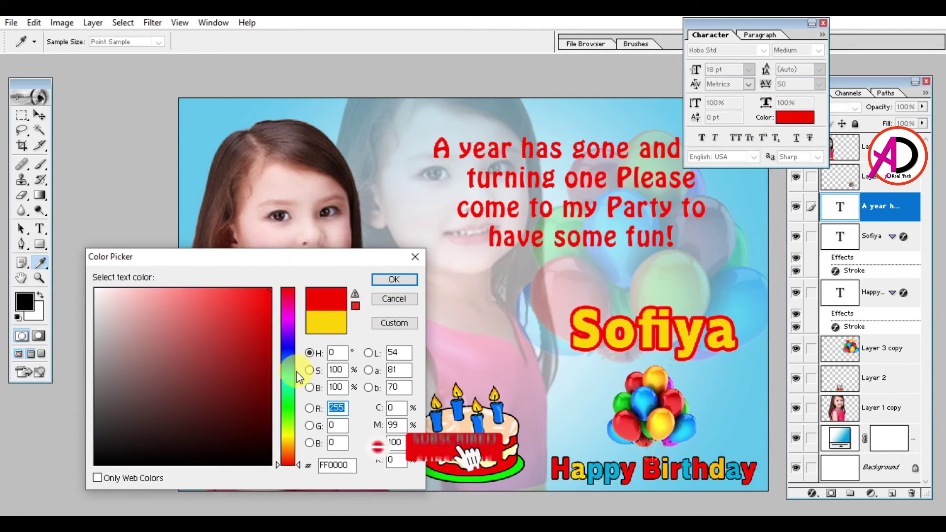
pyautogui.moveTo(290, 430); pyautogui.dragTo(295, 384)
pyautogui.click(263, 349)
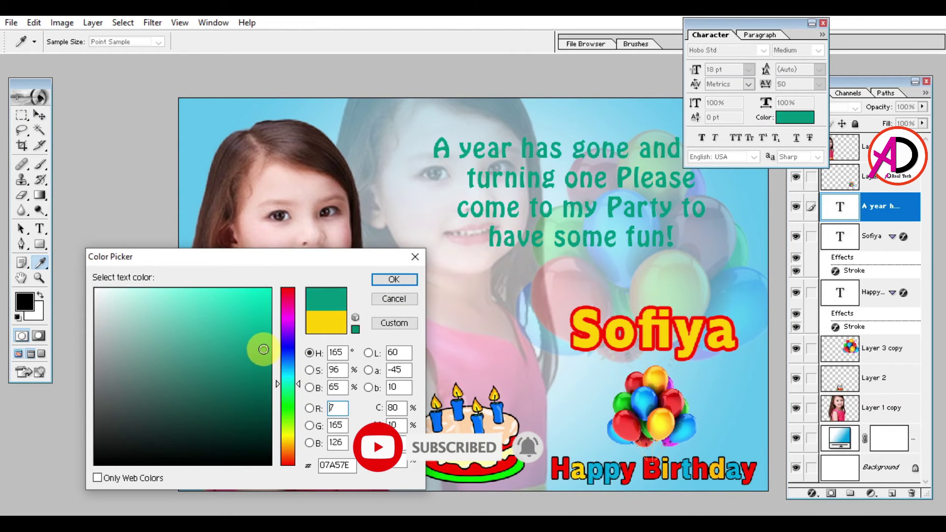
pyautogui.click(288, 307)
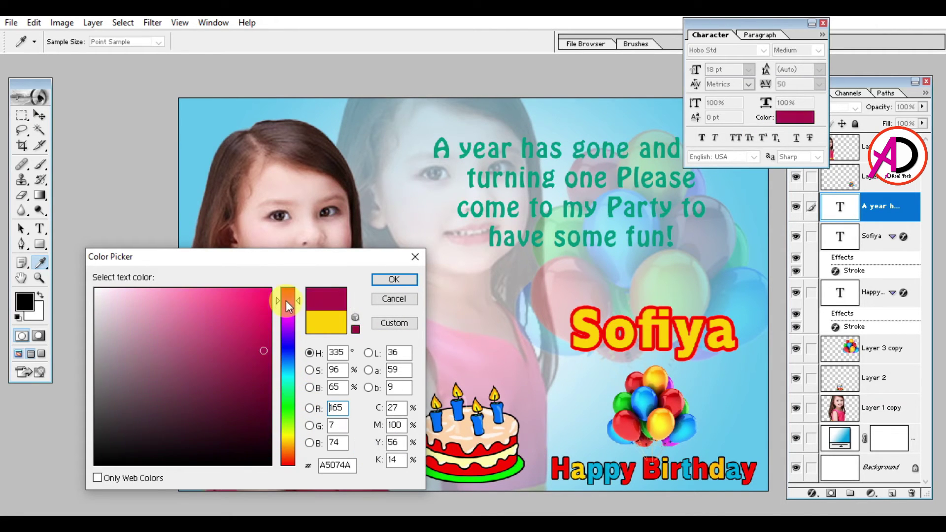
pyautogui.click(393, 280)
# Step: Move the invitation text up and toward the portrait, and enlarge it slightly with Free Transform
pyautogui.press('v')
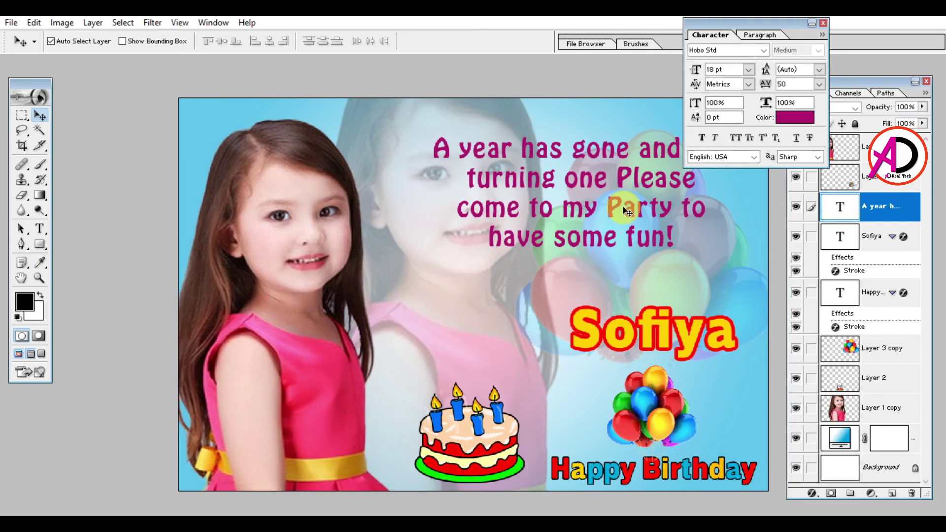
pyautogui.click(583, 212)
pyautogui.moveTo(589, 159); pyautogui.dragTo(534, 131)
pyautogui.hotkey('ctrl', 't')
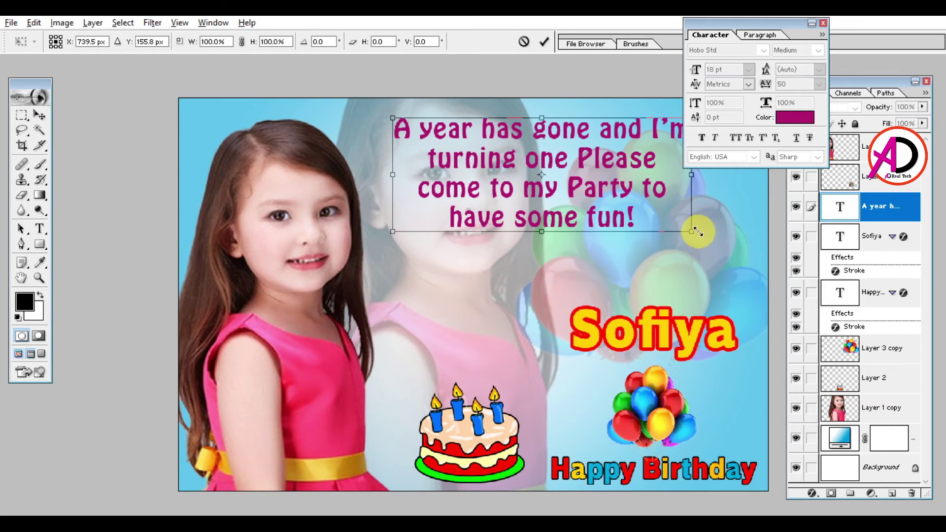
pyautogui.moveTo(694, 231); pyautogui.dragTo(713, 238)
pyautogui.moveTo(655, 198); pyautogui.dragTo(669, 198)
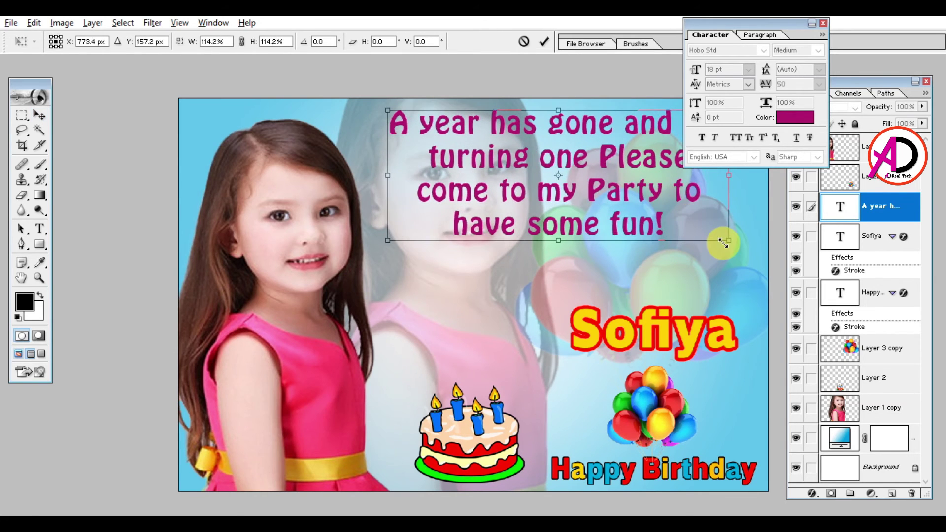
pyautogui.moveTo(728, 241); pyautogui.dragTo(724, 238)
pyautogui.press('Return')
# Step: Shrink the invitation text slightly around its center with Free Transform
pyautogui.hotkey('ctrl', '+')
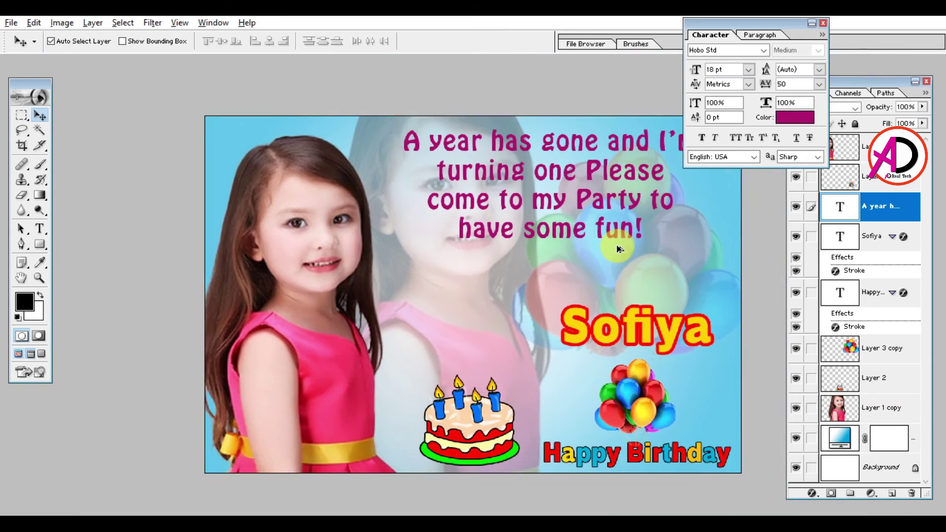
pyautogui.press('alt')
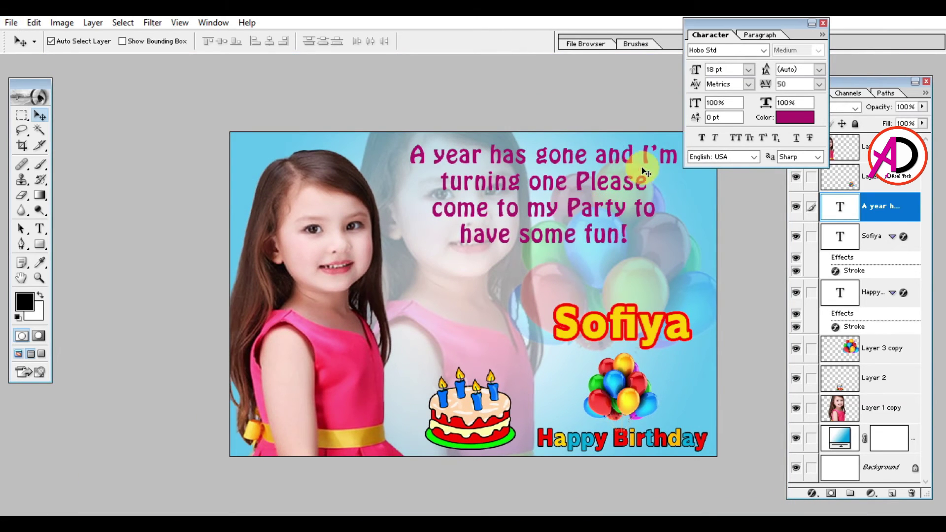
pyautogui.hotkey('ctrl', 't')
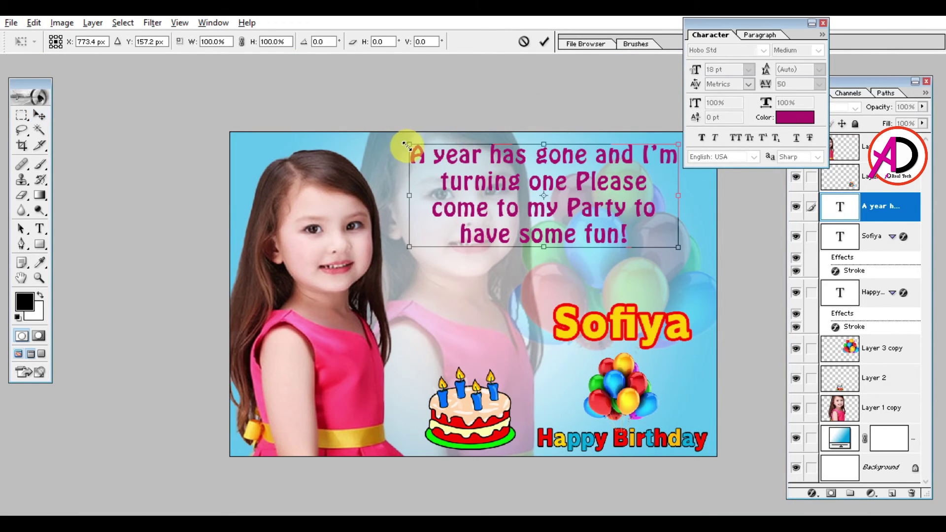
pyautogui.moveTo(407, 146); pyautogui.dragTo(418, 148)
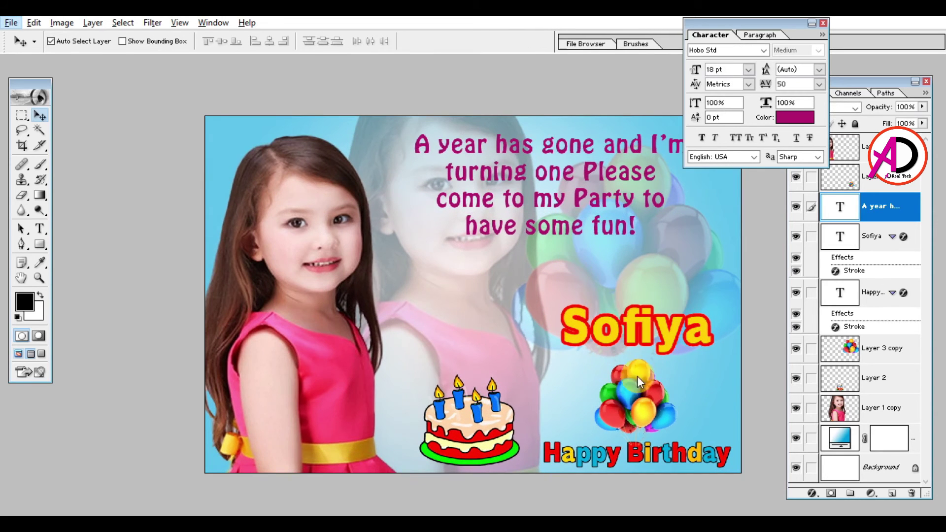
# Step: Nudge the small balloon bunch above the greeting and shift the cake slightly right and down
pyautogui.click(638, 382)
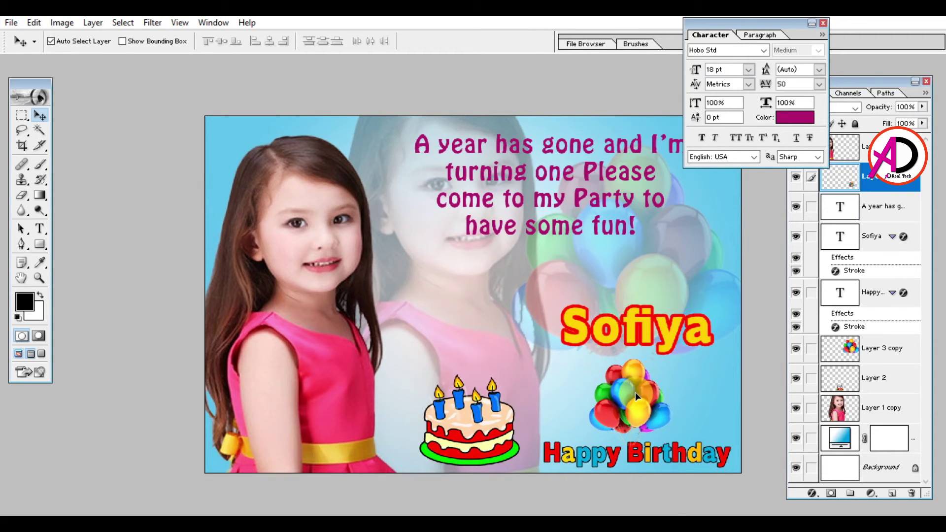
pyautogui.moveTo(634, 392); pyautogui.dragTo(631, 391)
pyautogui.moveTo(469, 426); pyautogui.dragTo(478, 434)
pyautogui.scroll(2, 479, 330)
pyautogui.scroll(-4, 479, 330)
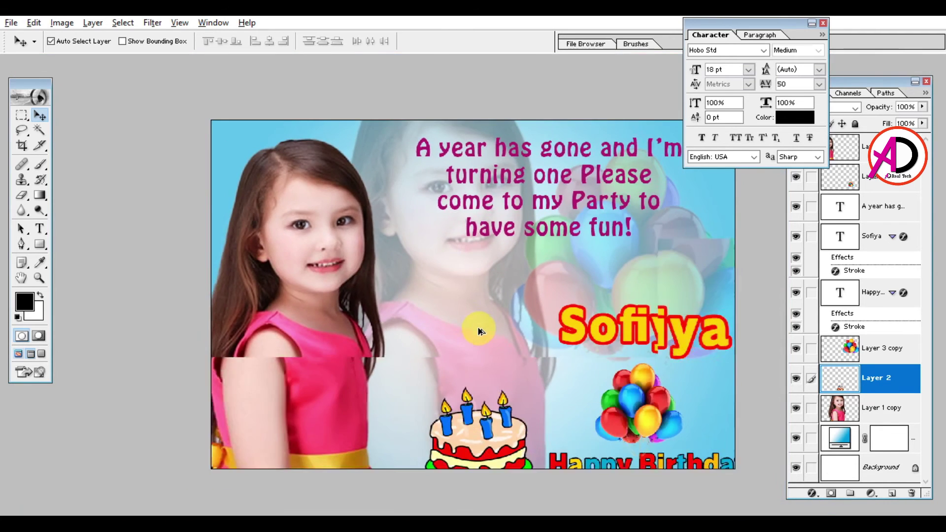
pyautogui.scroll(2, 485, 320)
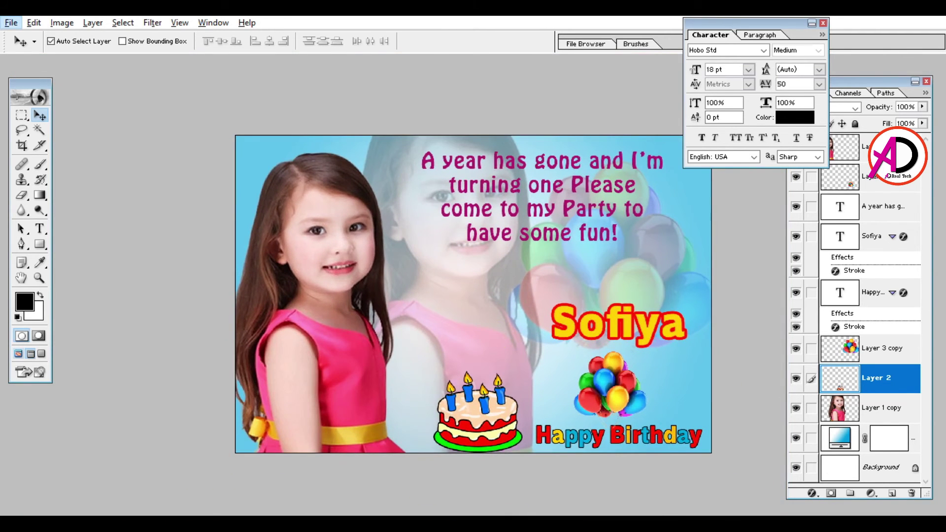
# Step: Copy "Birthday Celebration Date" from Notepad and paste it in Photoshop as a new text line below the invitation
pyautogui.click(607, 503)
pyautogui.click(416, 231)
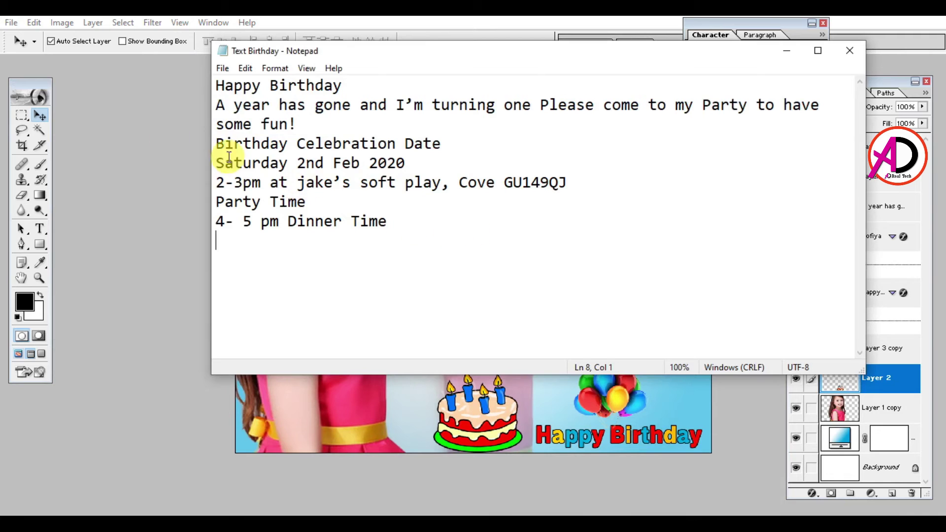
pyautogui.moveTo(218, 144); pyautogui.dragTo(428, 141)
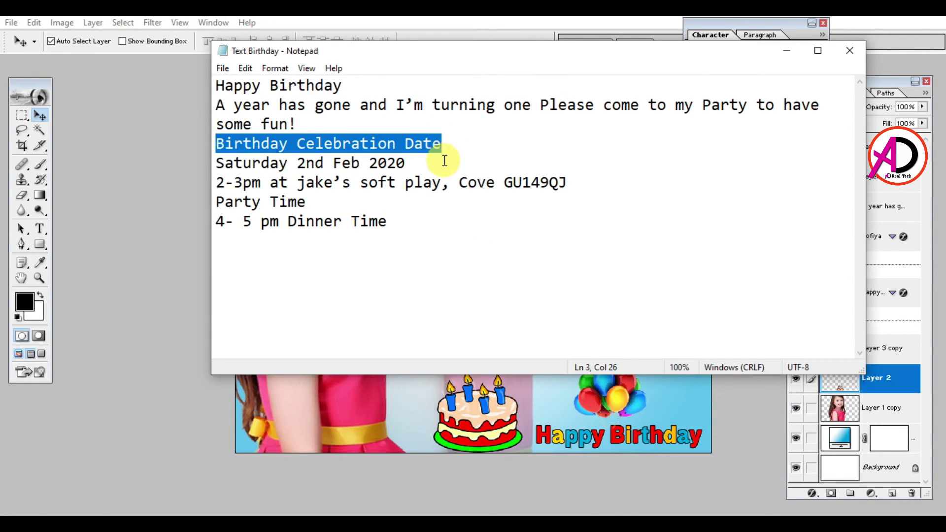
pyautogui.click(332, 406)
pyautogui.press('t')
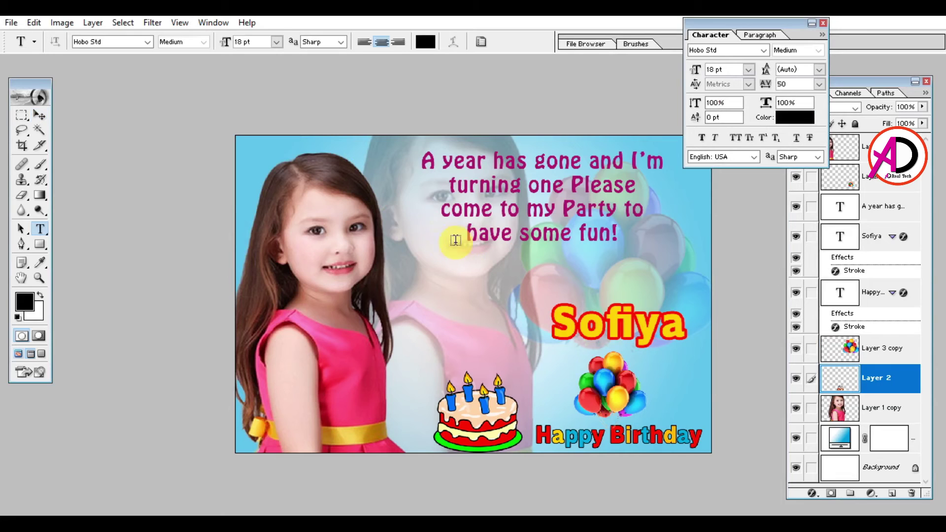
pyautogui.click(452, 281)
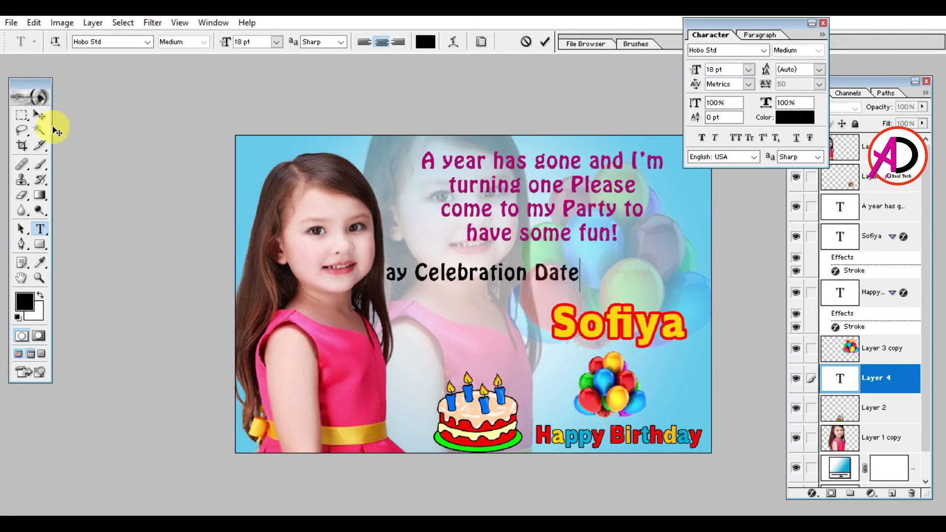
pyautogui.click(40, 113)
# Step: Move the "Birthday Celebration Date" line beneath the invitation and scale it proportionally to 67.5%
pyautogui.moveTo(416, 280); pyautogui.dragTo(487, 266)
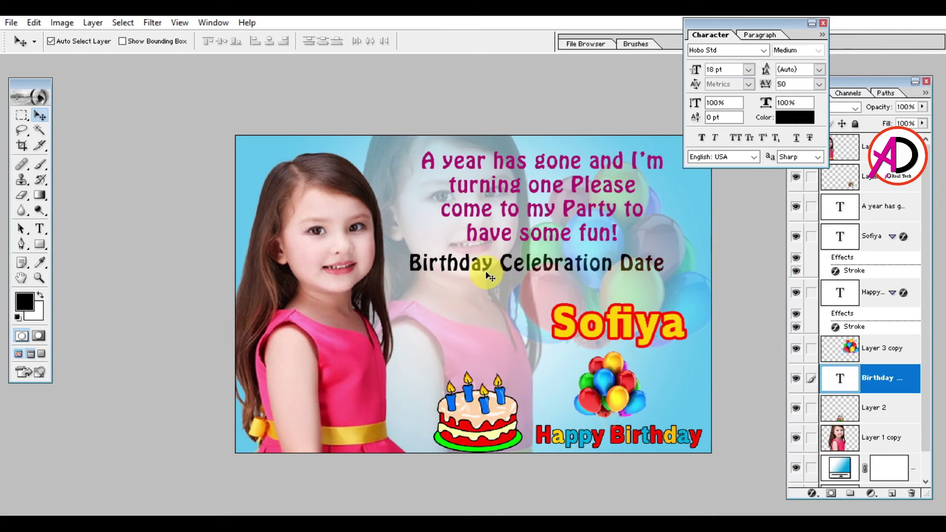
pyautogui.hotkey('ctrl', 't')
pyautogui.moveTo(664, 255); pyautogui.dragTo(623, 261)
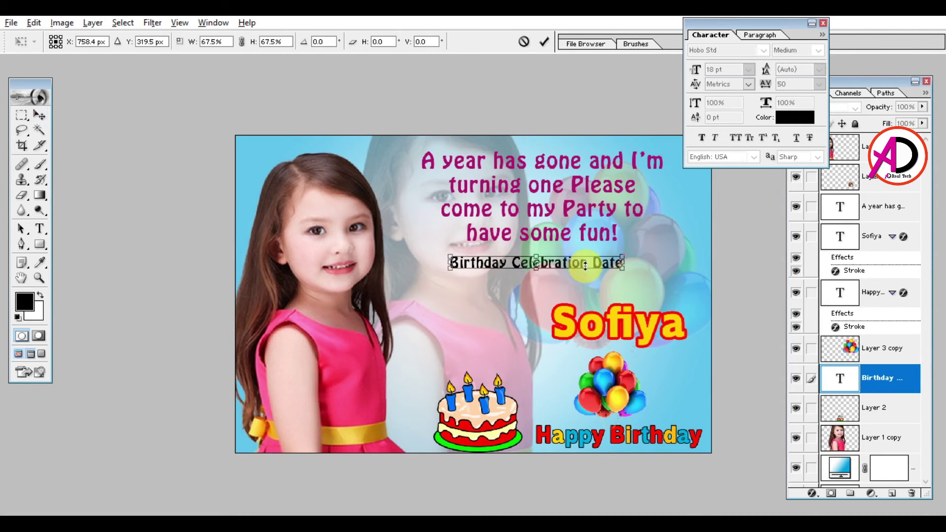
pyautogui.press('Return')
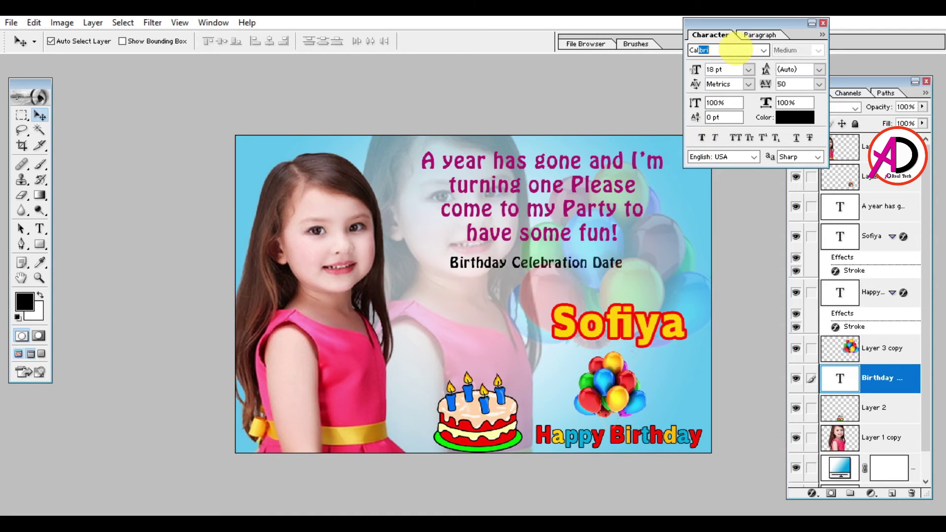
# Step: Set the "Birthday Celebration Date" line to Calibri Regular and apply faux bold
pyautogui.press('Return')
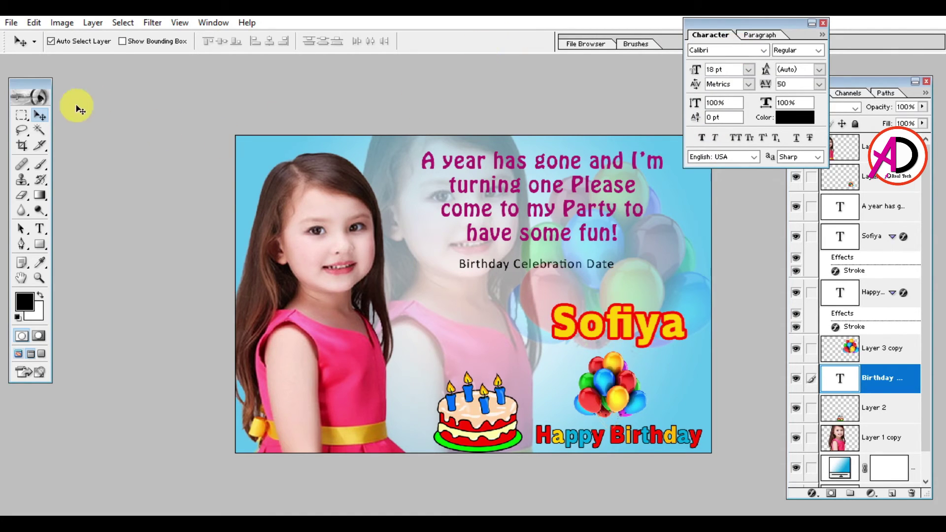
pyautogui.click(702, 138)
pyautogui.scroll(-3, 636, 272)
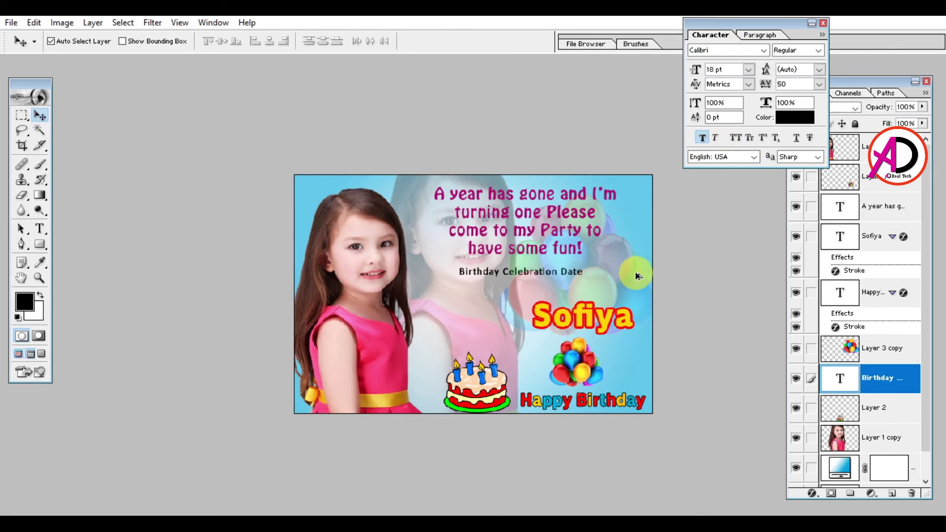
pyautogui.scroll(7, 636, 274)
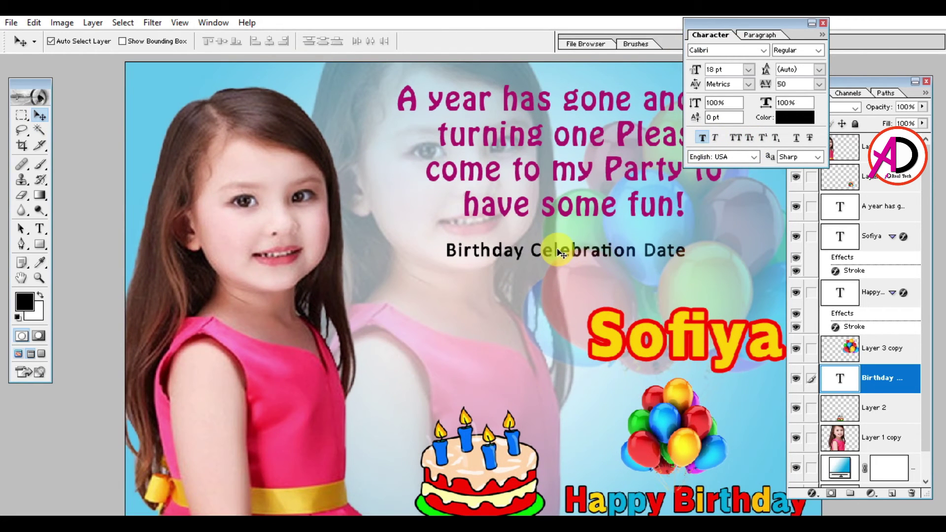
pyautogui.click(558, 250)
pyautogui.hotkey('ctrl', 't')
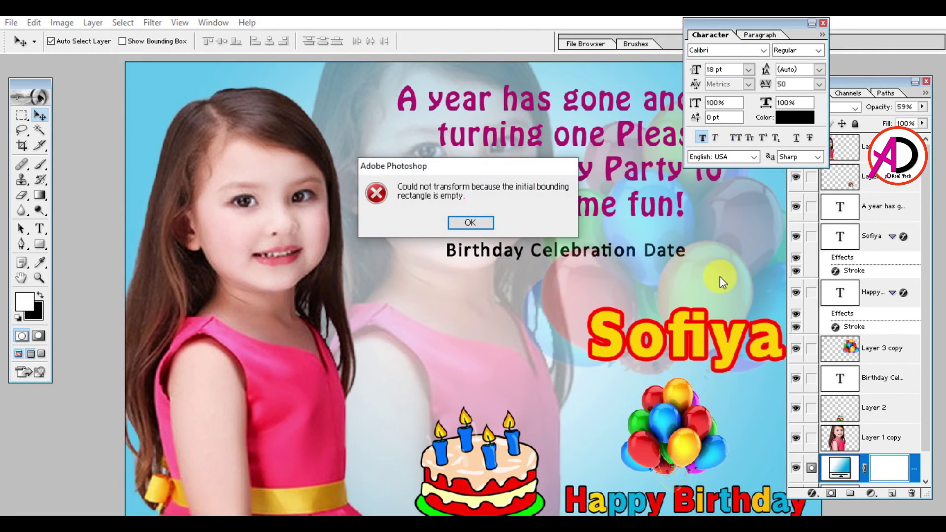
pyautogui.click(470, 223)
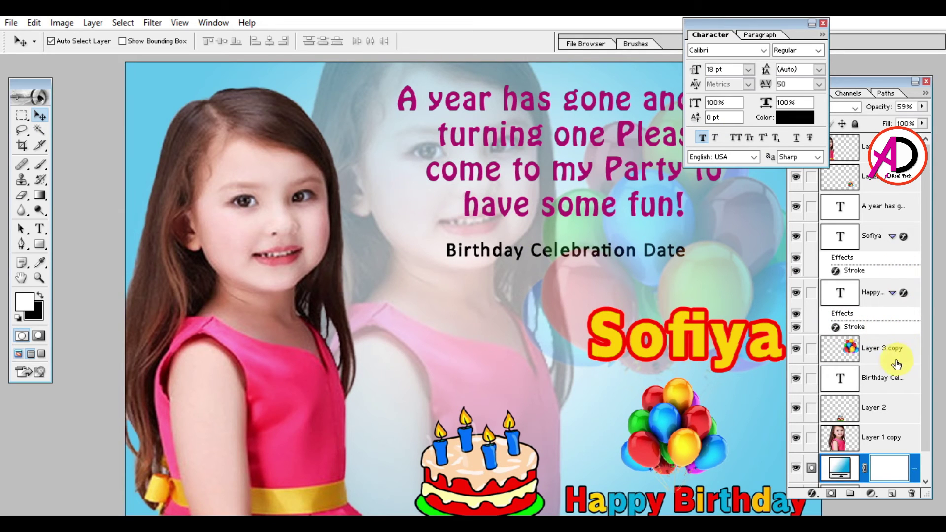
# Step: Select the "Birthday Celebration Date" layer, shrink its text slightly, and move it up closer to the invitation
pyautogui.click(883, 385)
pyautogui.hotkey('ctrl', 't')
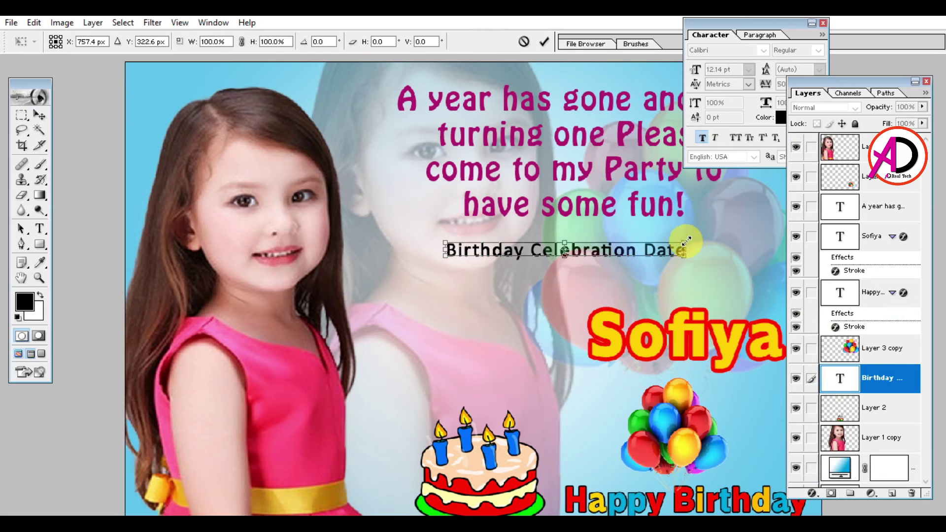
pyautogui.press('Return')
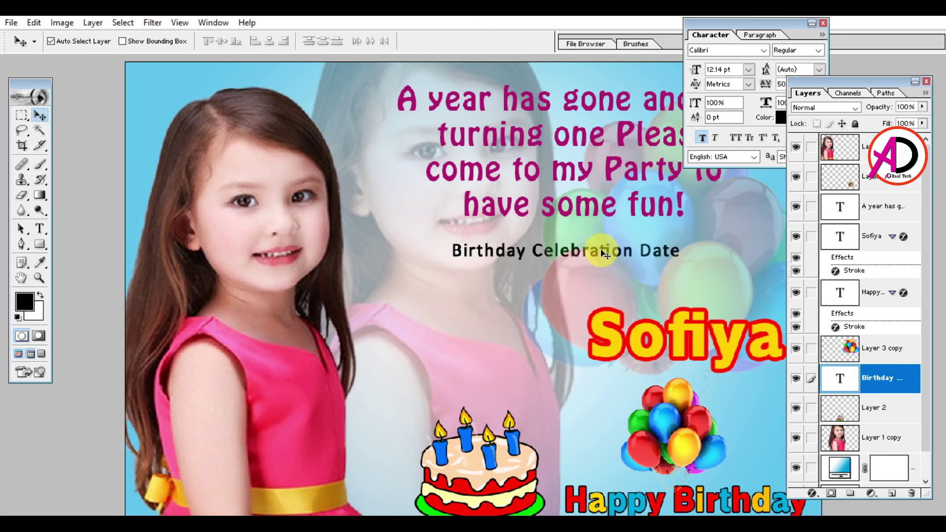
pyautogui.moveTo(605, 253); pyautogui.dragTo(605, 241)
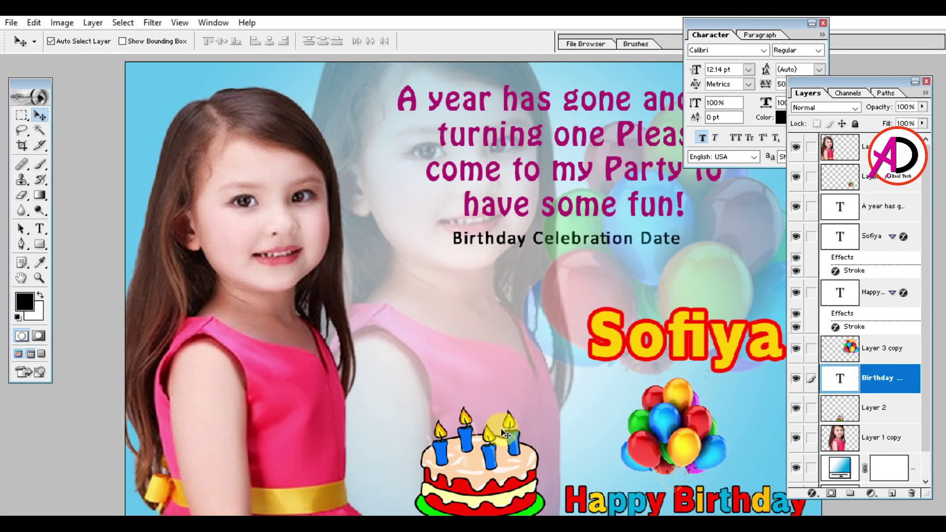
# Step: Copy the three event lines from the venue line through "4- 5 pm Dinner Time" in Notepad and paste them in Photoshop below the date line
pyautogui.hotkey('alt', 'Tab')
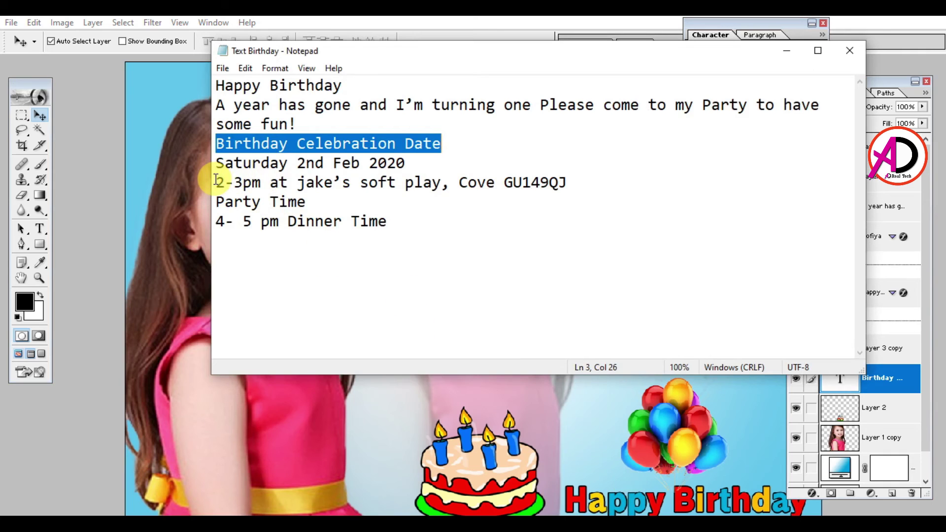
pyautogui.moveTo(215, 181); pyautogui.dragTo(405, 218)
pyautogui.hotkey('ctrl', 'c')
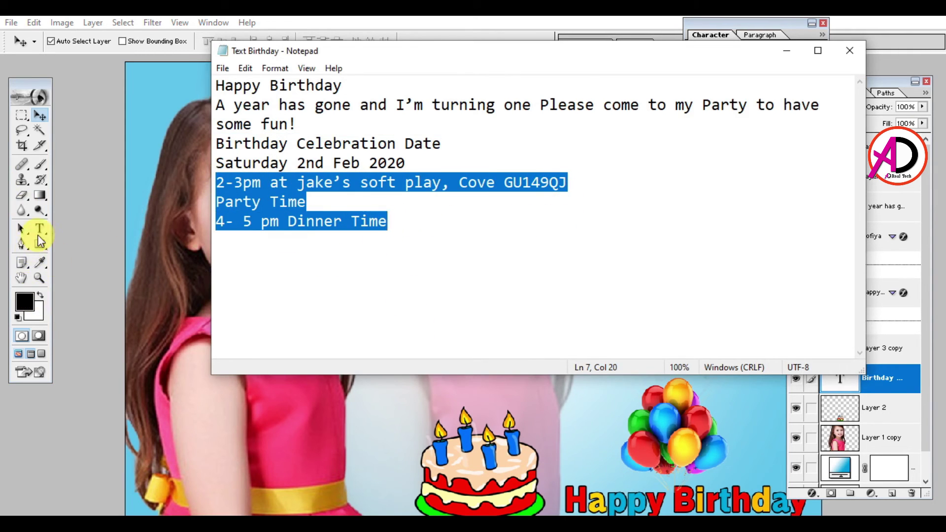
pyautogui.hotkey('alt', 'Tab')
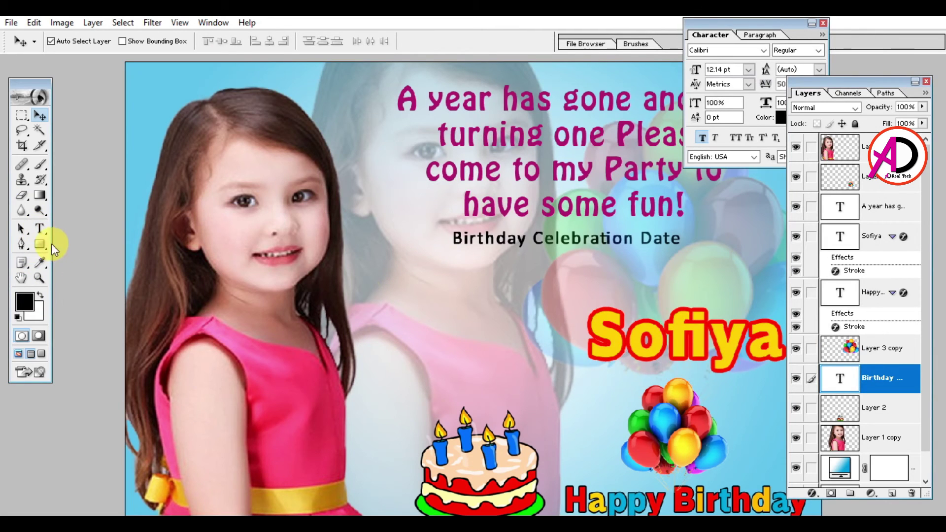
pyautogui.click(40, 228)
pyautogui.click(451, 281)
pyautogui.hotkey('ctrl', 'v')
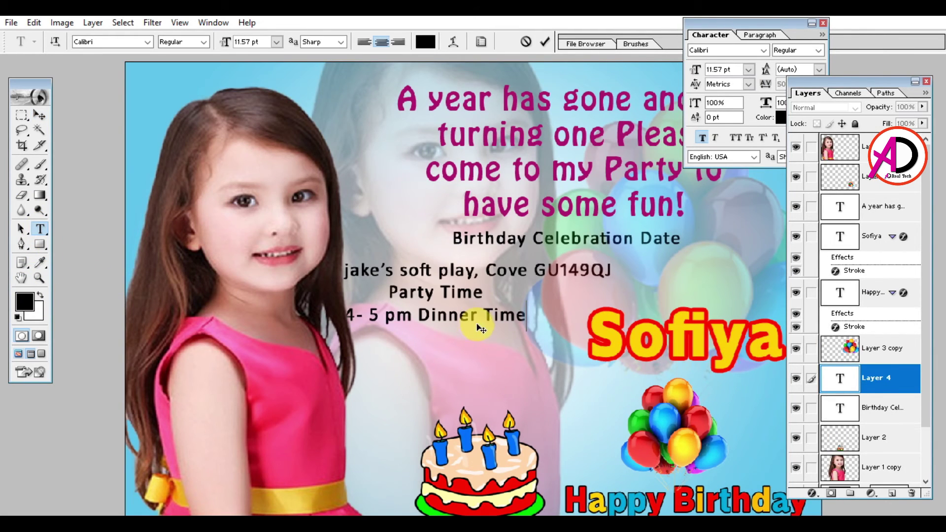
# Step: Left-align the event details text, scale it proportionally to 65.4%, and place it beneath the "Birthday Celebration Date" line
pyautogui.hotkey('ctrl', 'a')
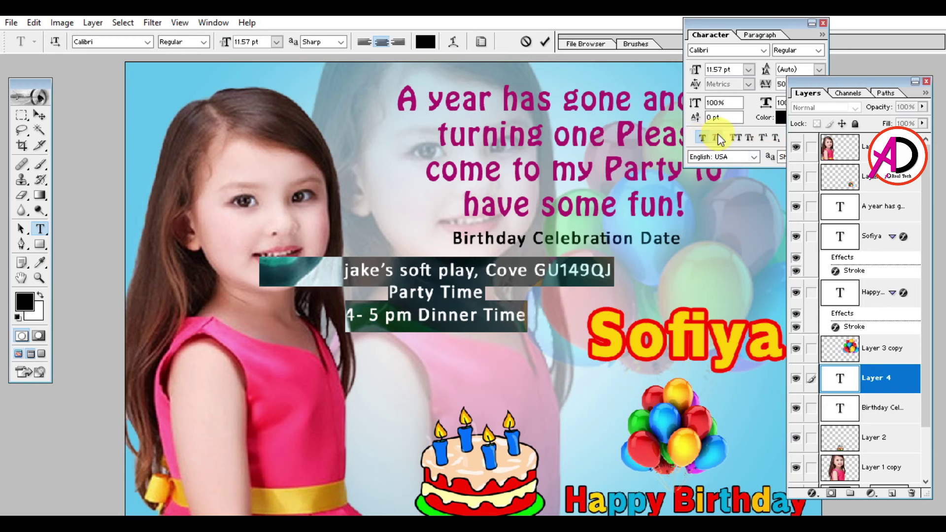
pyautogui.click(363, 42)
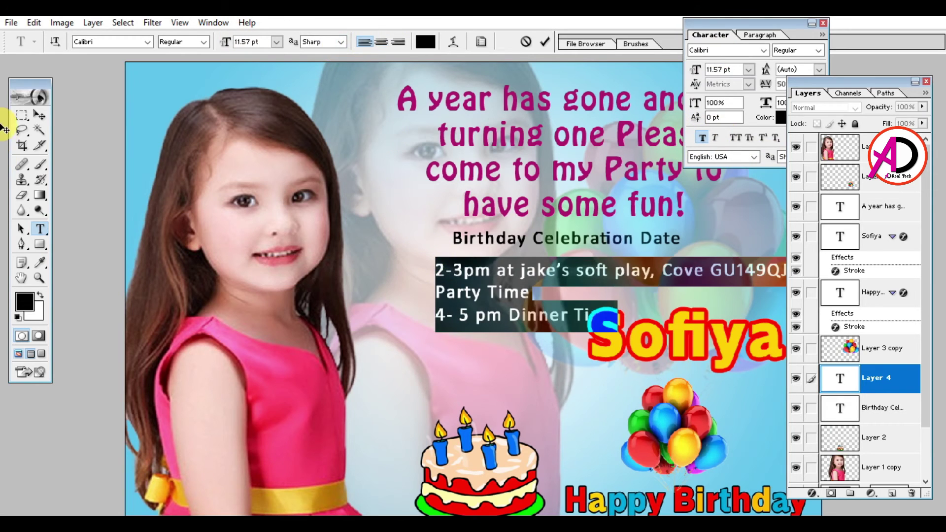
pyautogui.click(39, 115)
pyautogui.hotkey('ctrl', 't')
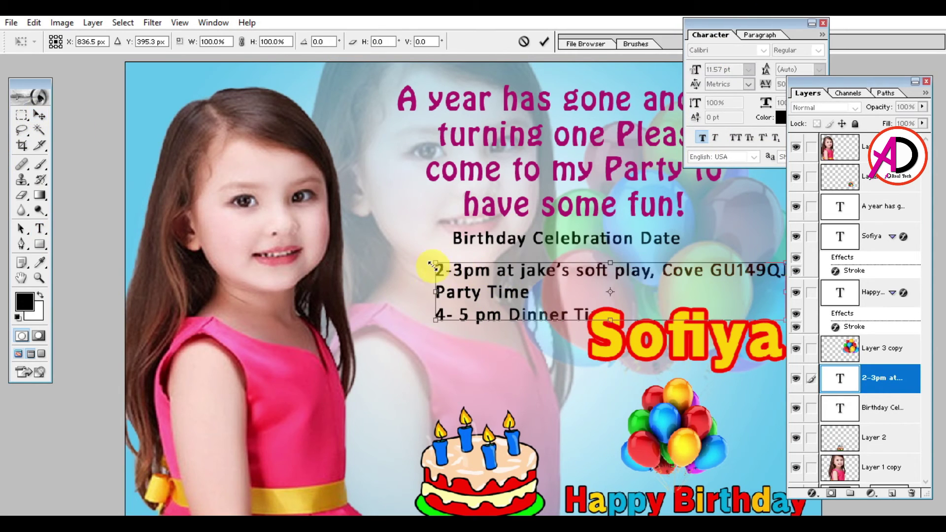
pyautogui.moveTo(432, 264); pyautogui.dragTo(591, 276)
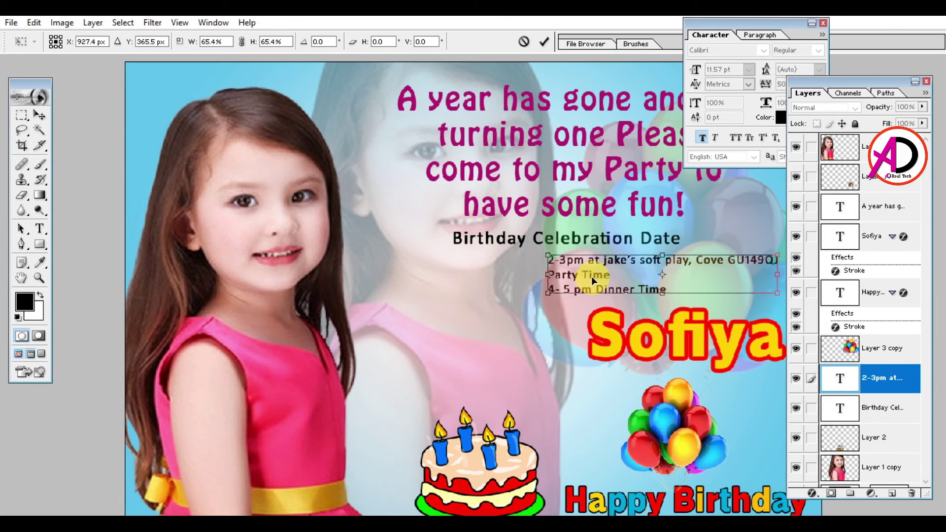
pyautogui.press('Return')
# Step: Move the "A year has gone" invitation text slightly to the right and up on the card
pyautogui.hotkey('ctrl', '0')
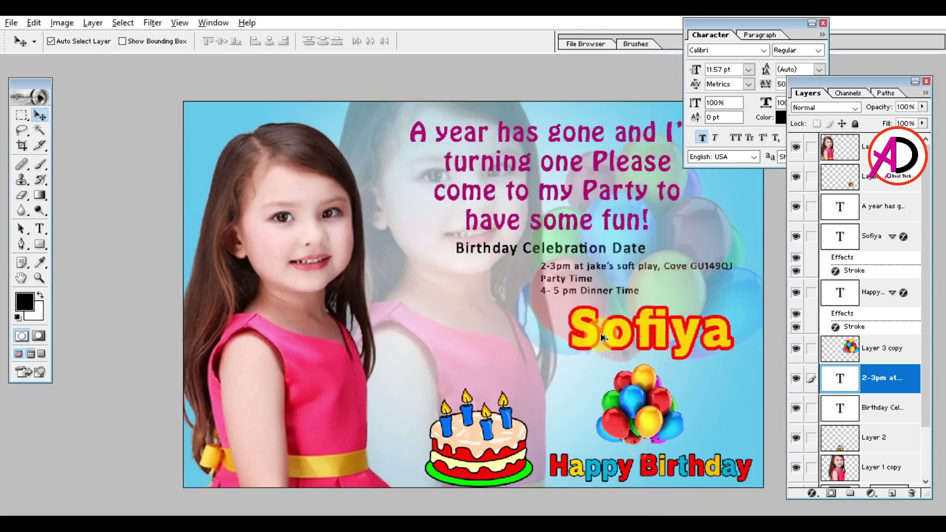
pyautogui.hotkey('ctrl', '-')
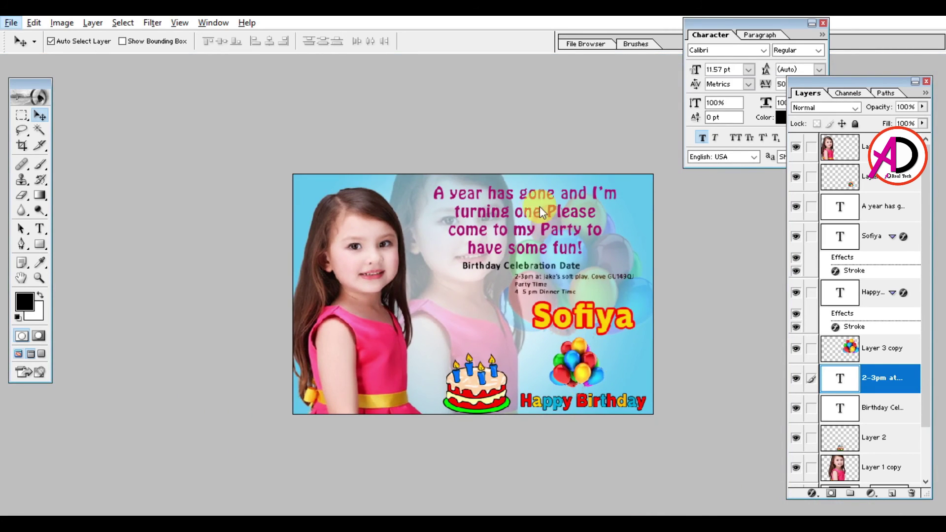
pyautogui.click(502, 197)
pyautogui.moveTo(501, 193); pyautogui.dragTo(519, 189)
pyautogui.scroll(-2, 562, 325)
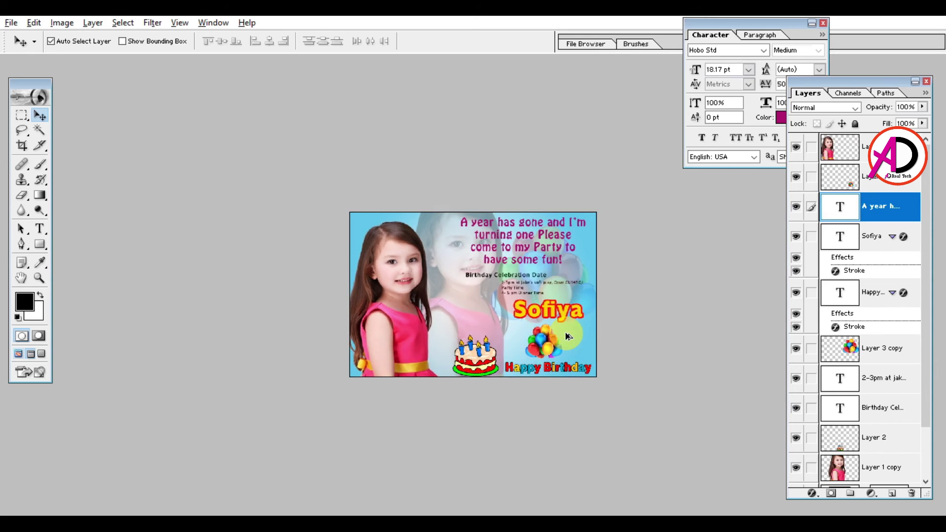
pyautogui.scroll(4, 567, 340)
pyautogui.hotkey('ctrl', '+')
pyautogui.hotkey('ctrl', '+')
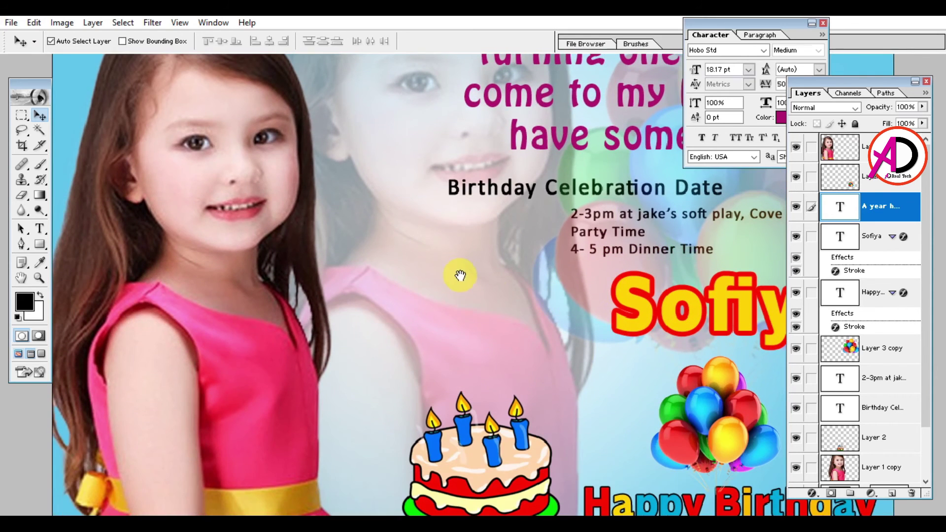
# Step: Move the stroked name left so it sits above and between the cake and the balloons
pyautogui.moveTo(659, 342); pyautogui.dragTo(559, 327)
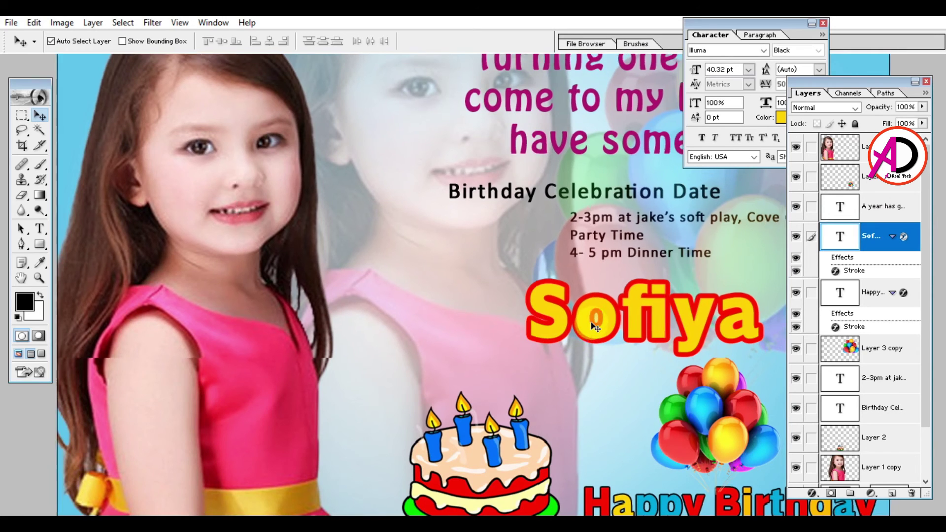
pyautogui.hotkey('ctrl', '-')
pyautogui.hotkey('ctrl', '-')
pyautogui.hotkey('ctrl', '-')
pyautogui.hotkey('ctrl', '+')
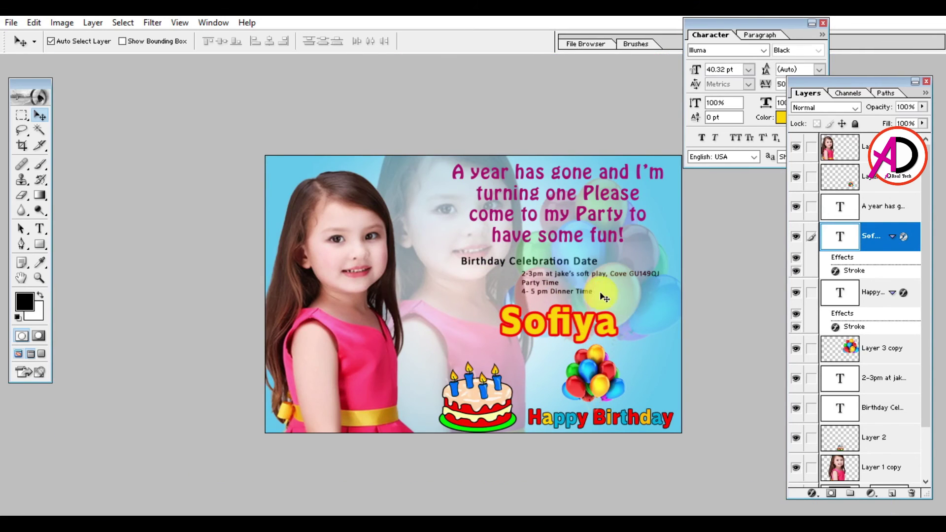
pyautogui.hotkey('ctrl', 't')
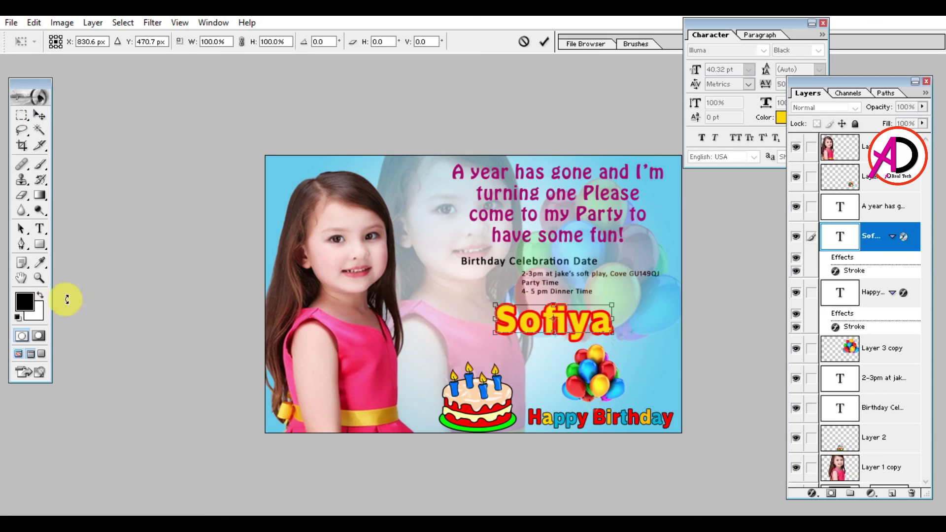
pyautogui.press('Return')
# Step: Try other typefaces on the stroked name and set its font to Hursheys
pyautogui.click(40, 229)
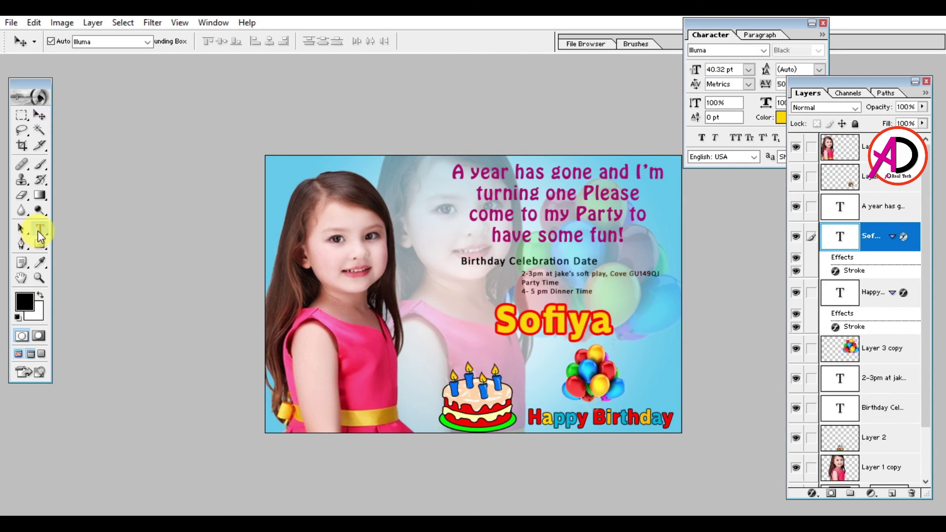
pyautogui.doubleClick(542, 320)
pyautogui.click(763, 50)
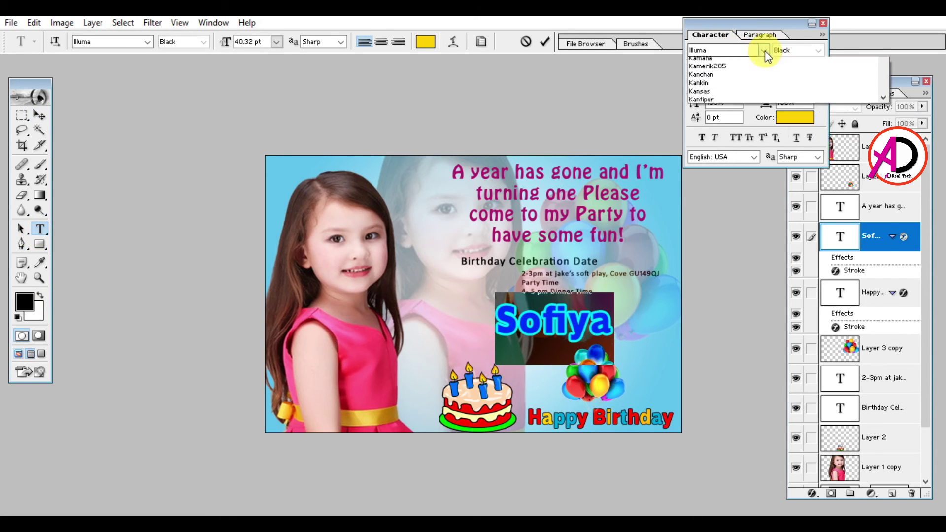
pyautogui.click(722, 50)
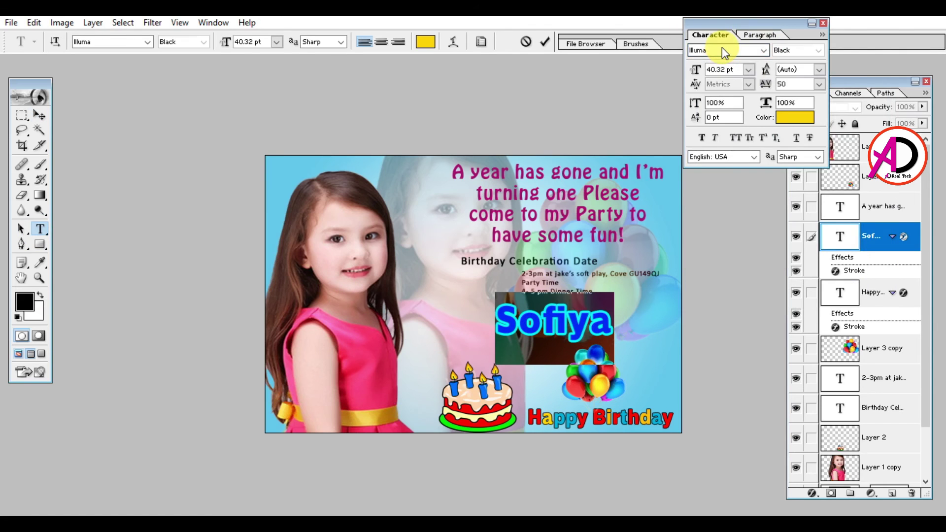
pyautogui.press('Up')
pyautogui.press('Up')
pyautogui.press('Up')
pyautogui.press('Up')
pyautogui.press('Up')
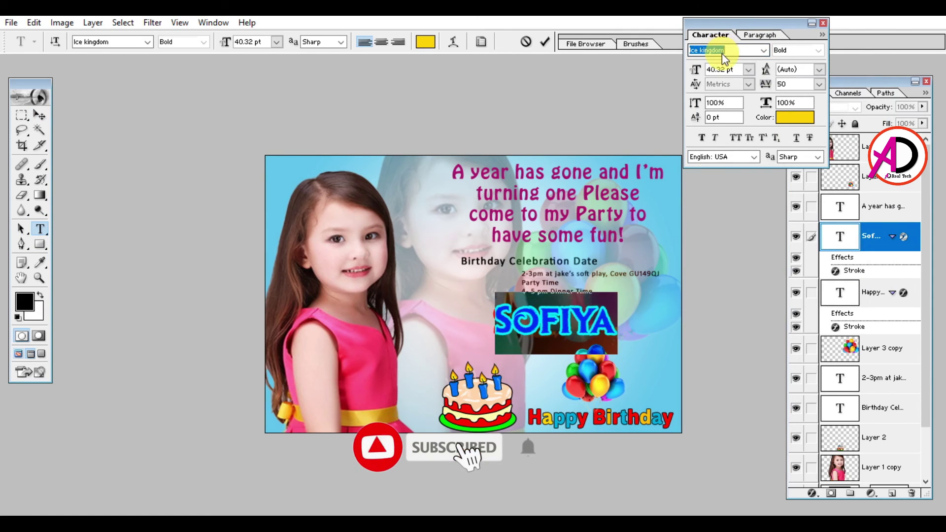
pyautogui.click(39, 115)
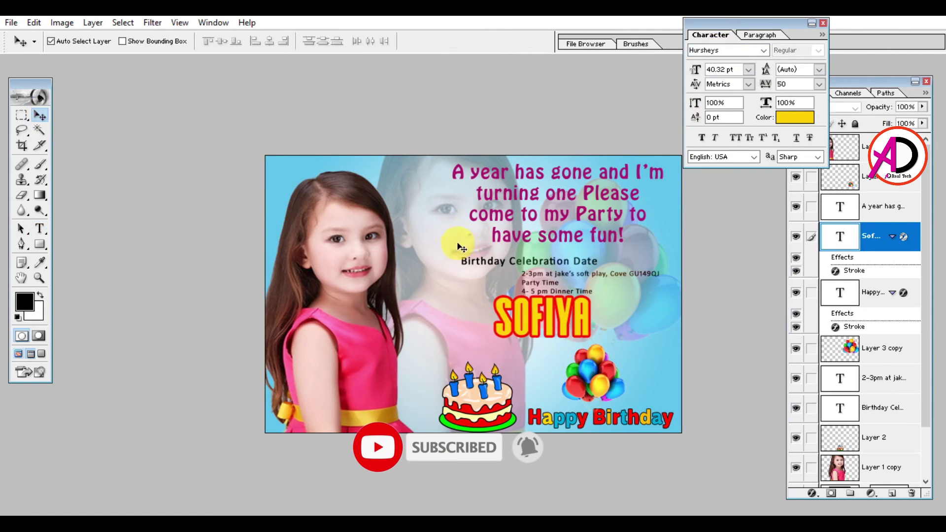
# Step: Stretch the name to 150.7% width and 80.2% height, and move it right, centred above the balloons
pyautogui.hotkey('ctrl', 't')
pyautogui.moveTo(589, 318); pyautogui.dragTo(636, 319)
pyautogui.moveTo(565, 297); pyautogui.dragTo(564, 303)
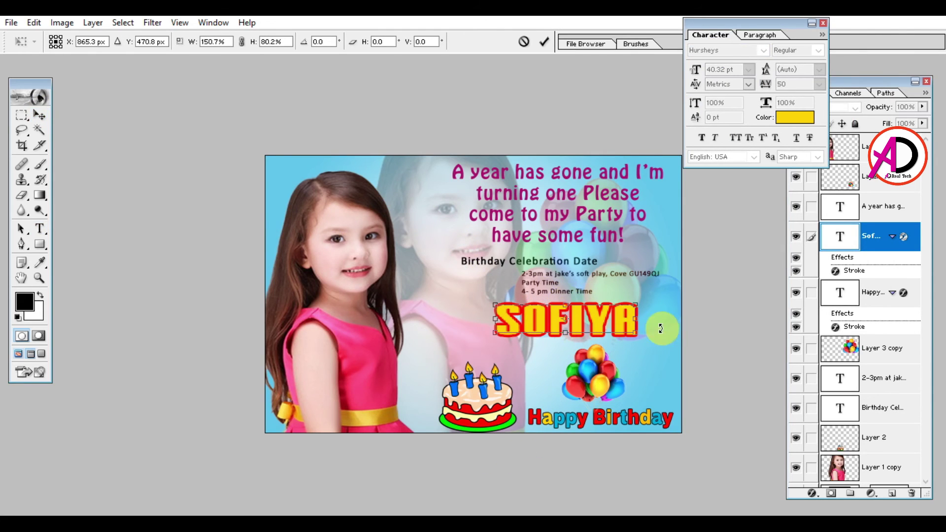
pyautogui.moveTo(629, 318); pyautogui.dragTo(624, 317)
pyautogui.press('Return')
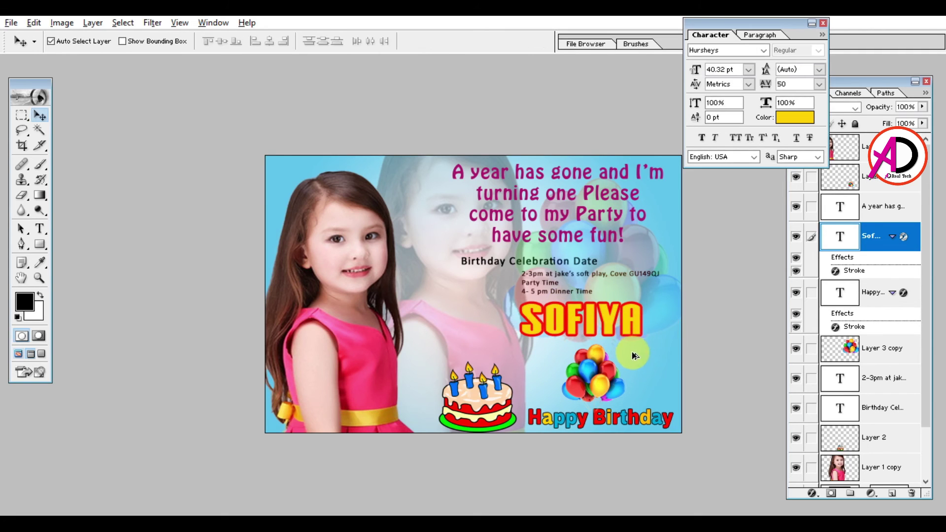
# Step: Try further typefaces on the stroked name and set its font to HeadlineNEWS Regular
pyautogui.scroll(1, 632, 355)
pyautogui.press('t')
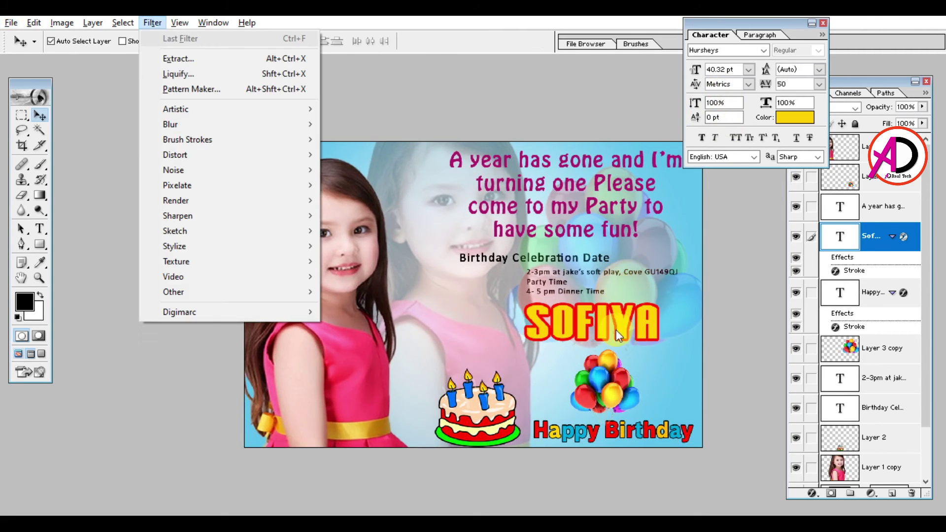
pyautogui.click(617, 329)
pyautogui.press('t')
pyautogui.doubleClick(616, 325)
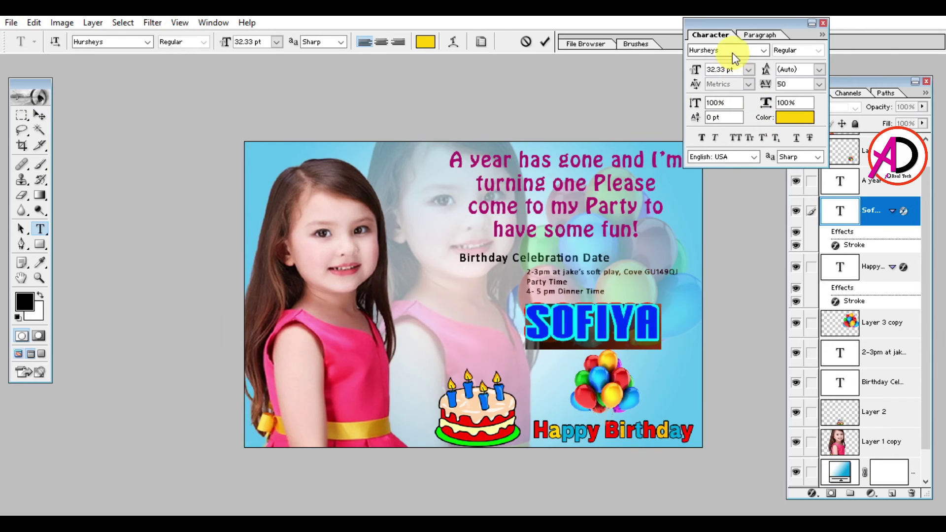
pyautogui.click(732, 53)
pyautogui.press('Up')
pyautogui.press('Up')
pyautogui.press('Up')
pyautogui.press('Up')
pyautogui.press('Down')
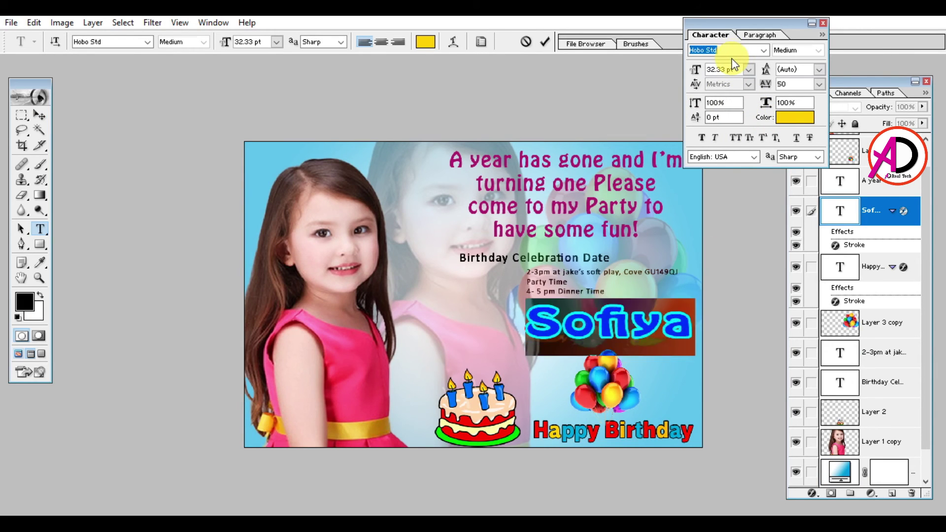
pyautogui.scroll(5, 734, 63)
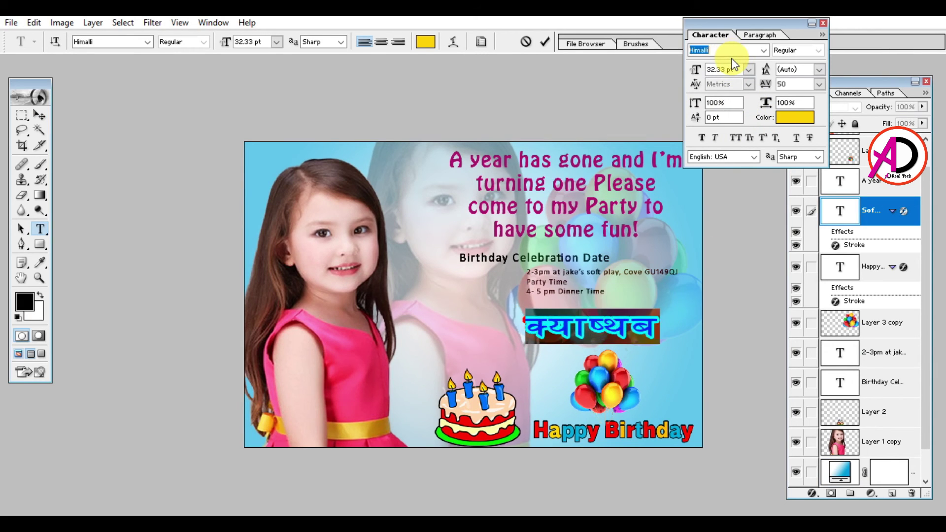
pyautogui.scroll(5, 733, 61)
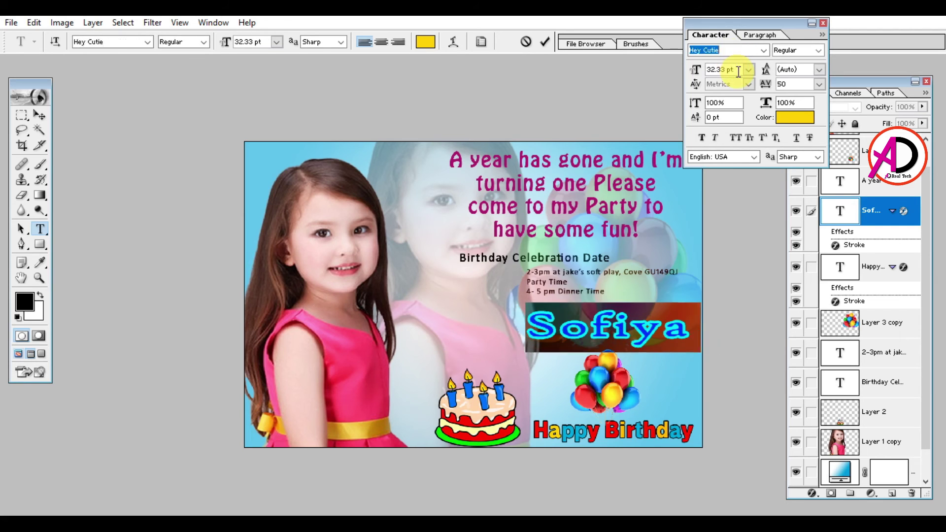
pyautogui.scroll(5, 738, 73)
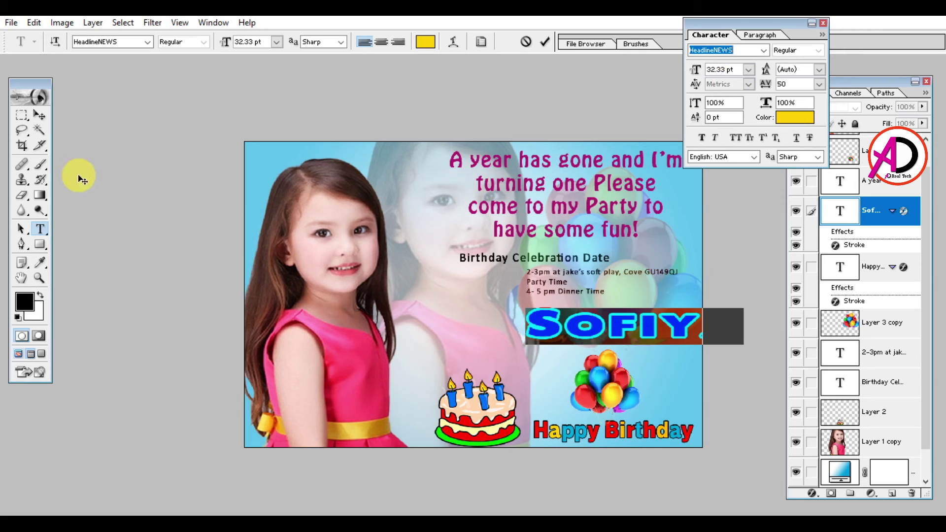
pyautogui.click(40, 115)
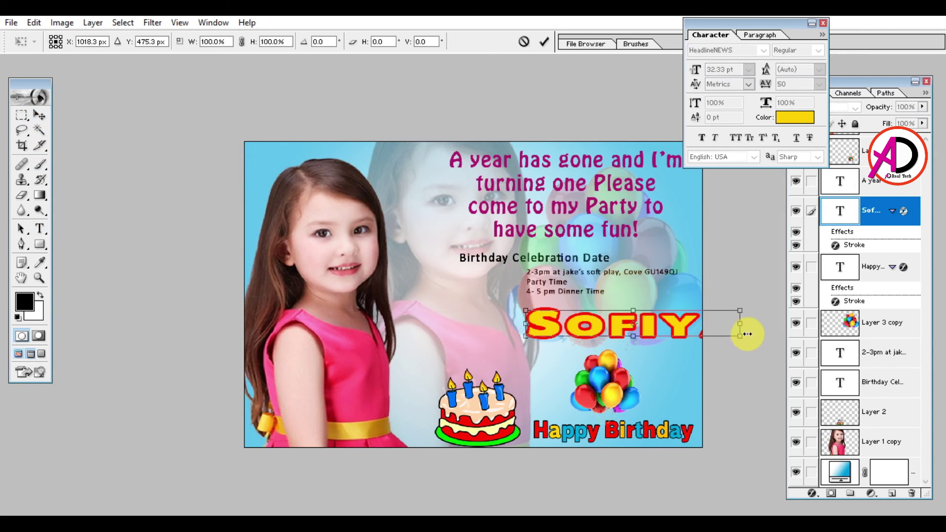
# Step: Make the name narrower and taller so it fits inside the card between the event details and the balloons
pyautogui.click(725, 323)
pyautogui.moveTo(725, 323); pyautogui.dragTo(669, 345)
pyautogui.doubleClick(649, 326)
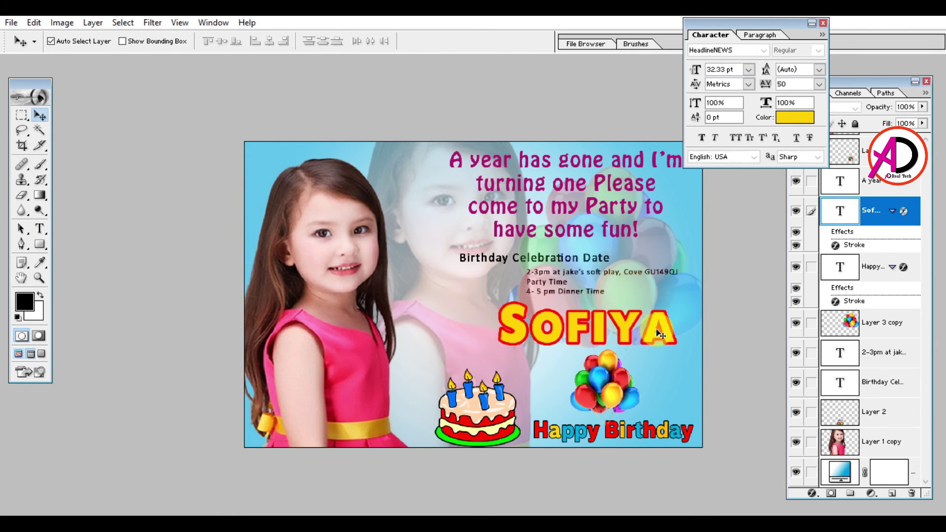
pyautogui.scroll(1, 652, 348)
pyautogui.hotkey('ctrl', '+')
pyautogui.hotkey('ctrl', '+')
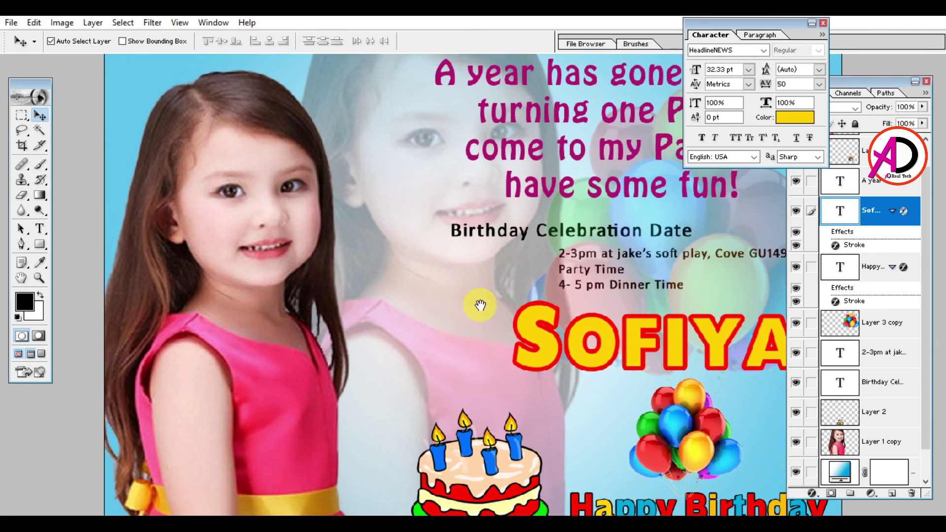
pyautogui.scroll(-6, 523, 335)
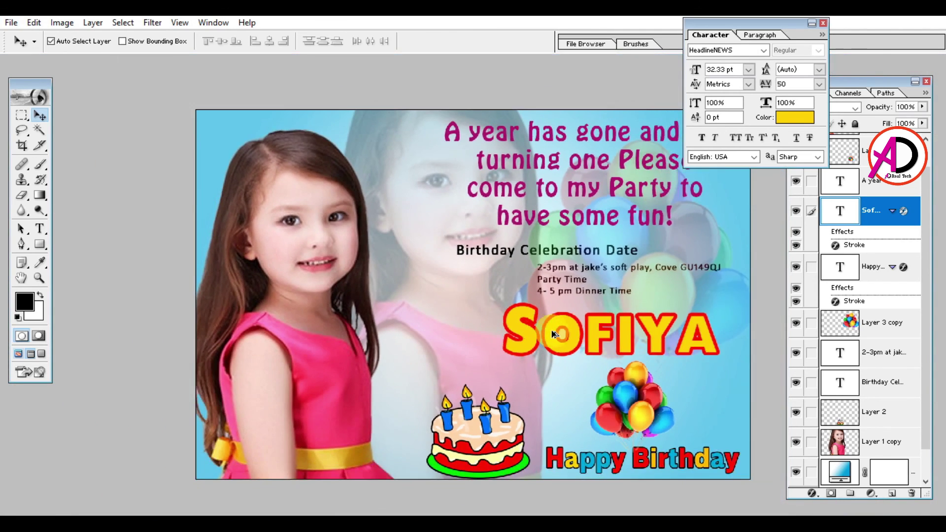
pyautogui.scroll(3, 532, 318)
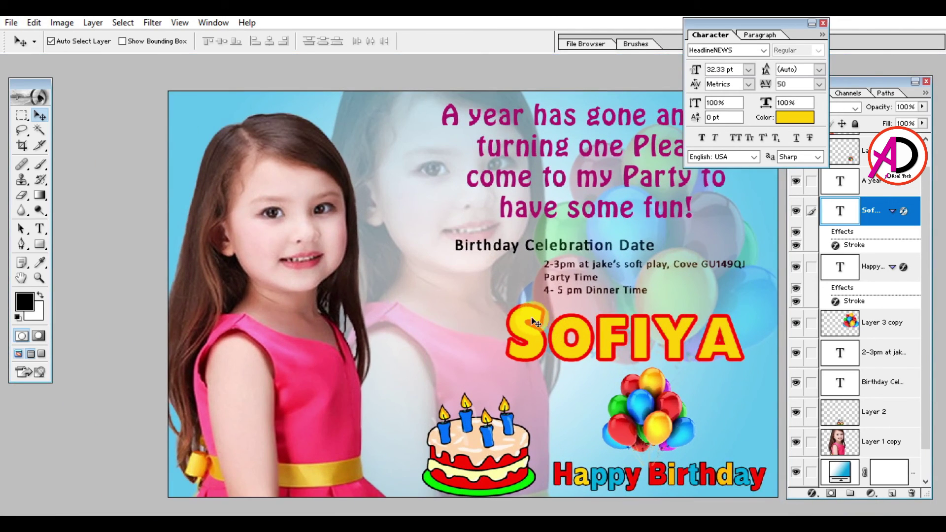
# Step: Draw a bright yellow (F6FF00) rectangle shape covering the "Birthday Celebration Date" heading, slightly larger than the text
pyautogui.click(566, 251)
pyautogui.press('x')
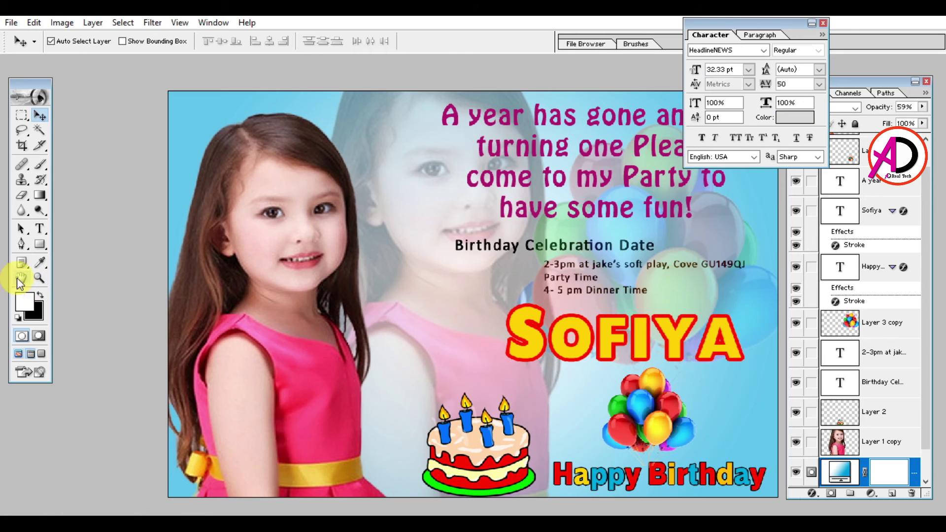
pyautogui.click(39, 243)
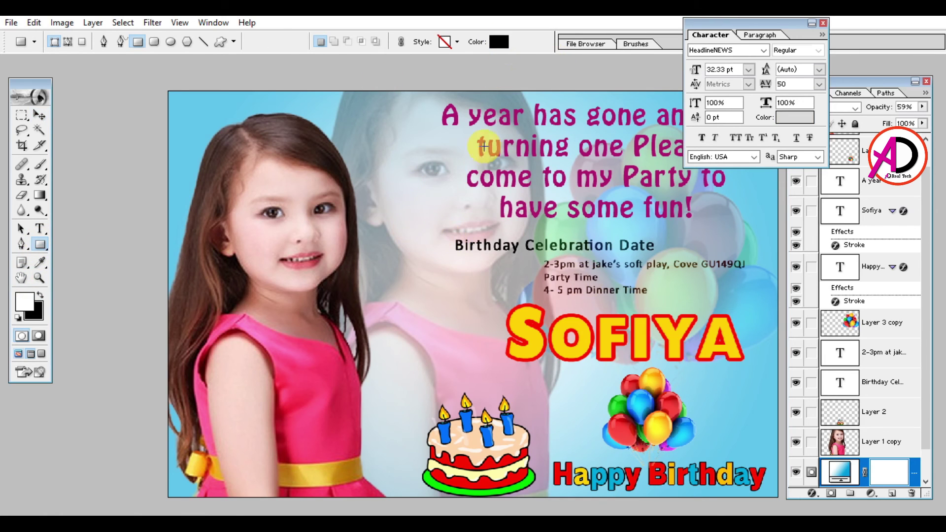
pyautogui.click(499, 42)
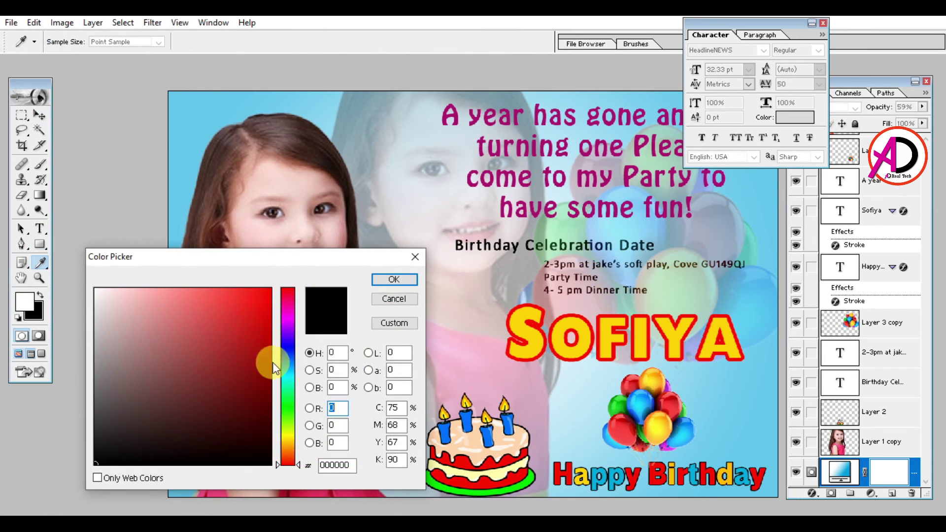
pyautogui.click(290, 442)
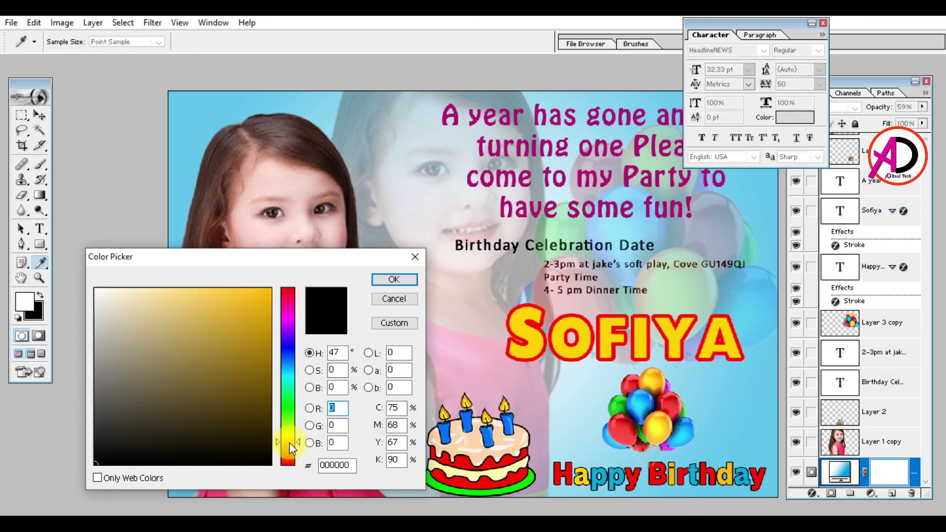
pyautogui.moveTo(290, 442); pyautogui.dragTo(289, 436)
pyautogui.click(263, 299)
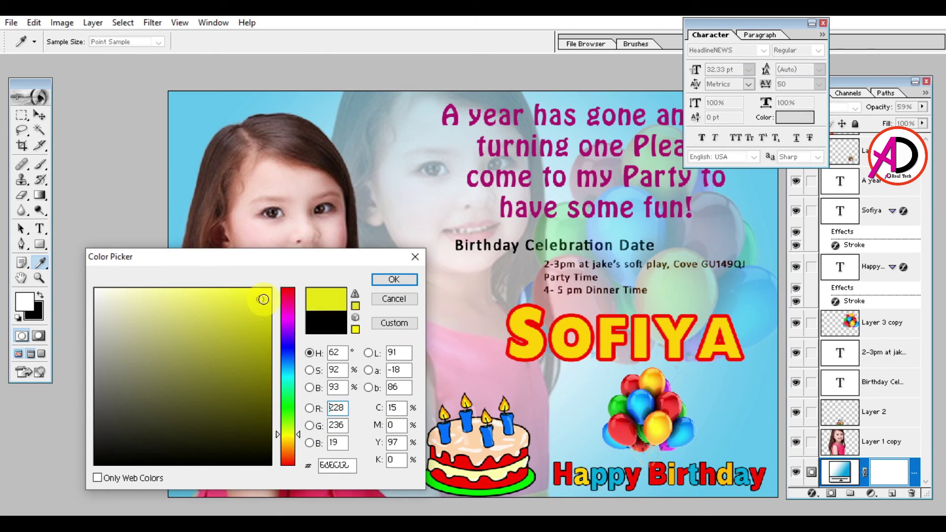
pyautogui.click(394, 279)
pyautogui.moveTo(440, 230); pyautogui.dragTo(677, 257)
pyautogui.click(40, 115)
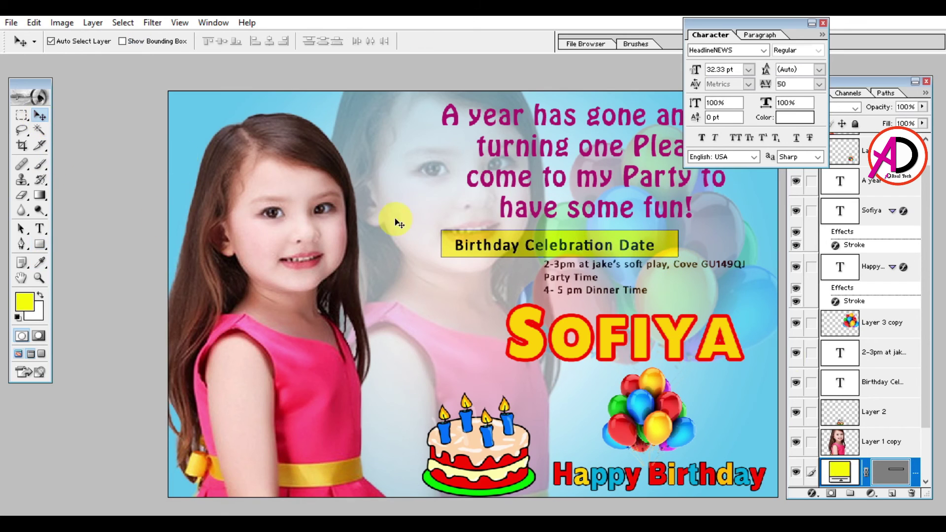
# Step: Reorder the layers so the yellow rectangle lies above the name and the "Birthday Celebration Date" text lies directly above the rectangle
pyautogui.moveTo(861, 477); pyautogui.dragTo(922, 367)
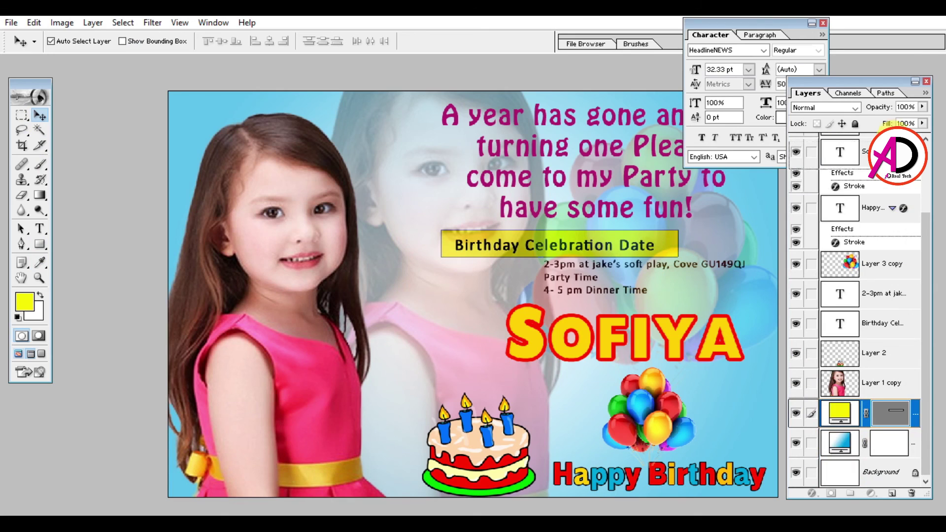
pyautogui.moveTo(882, 124); pyautogui.dragTo(893, 230)
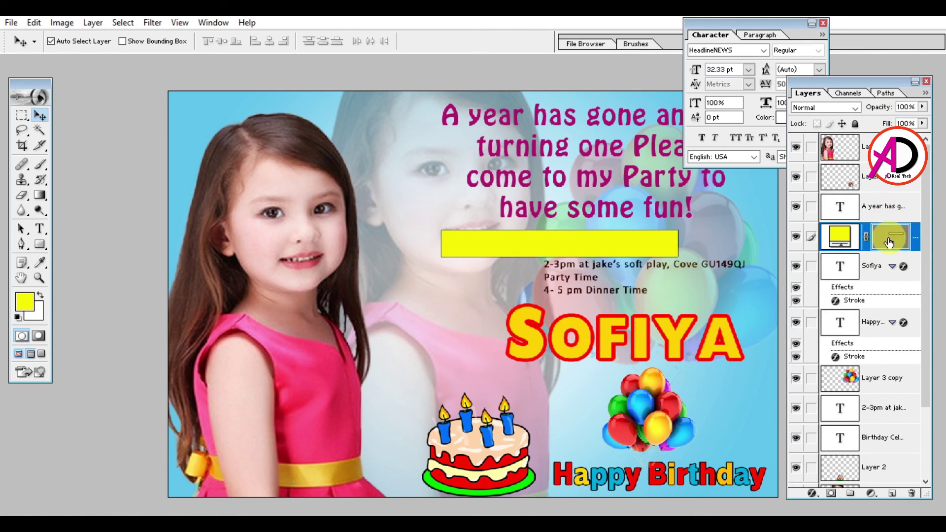
pyautogui.click(889, 248)
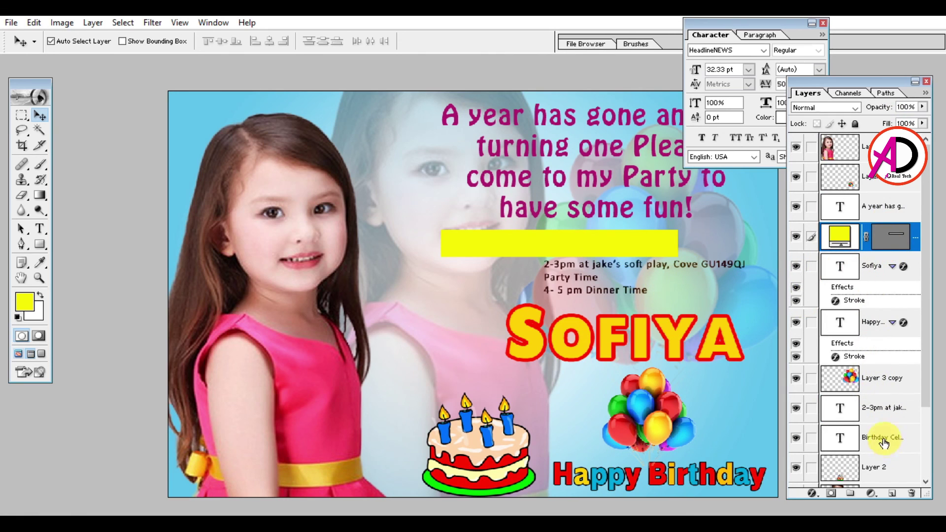
pyautogui.moveTo(883, 443); pyautogui.dragTo(883, 235)
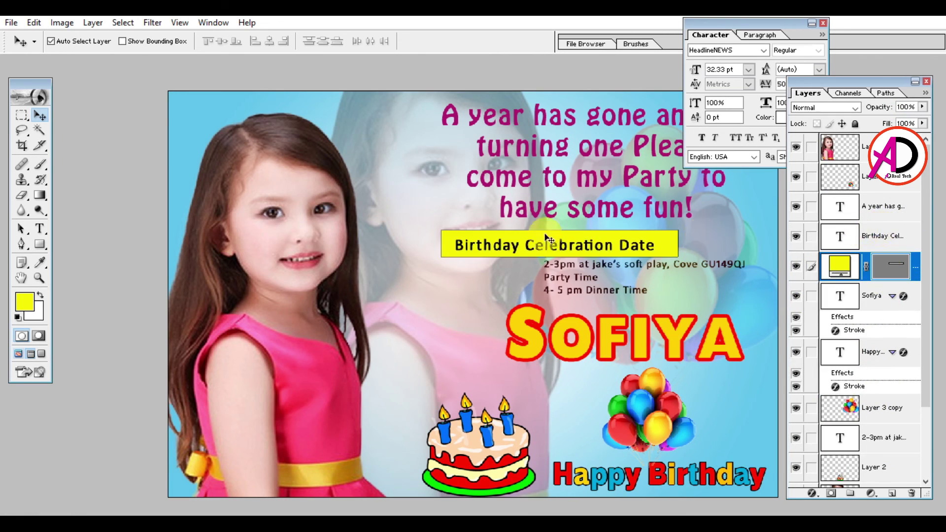
# Step: Try nudging the yellow rectangle slightly upward behind the "Birthday Celebration Date" heading
pyautogui.click(689, 294)
pyautogui.hotkey('ctrl', '+')
pyautogui.hotkey('ctrl', '+')
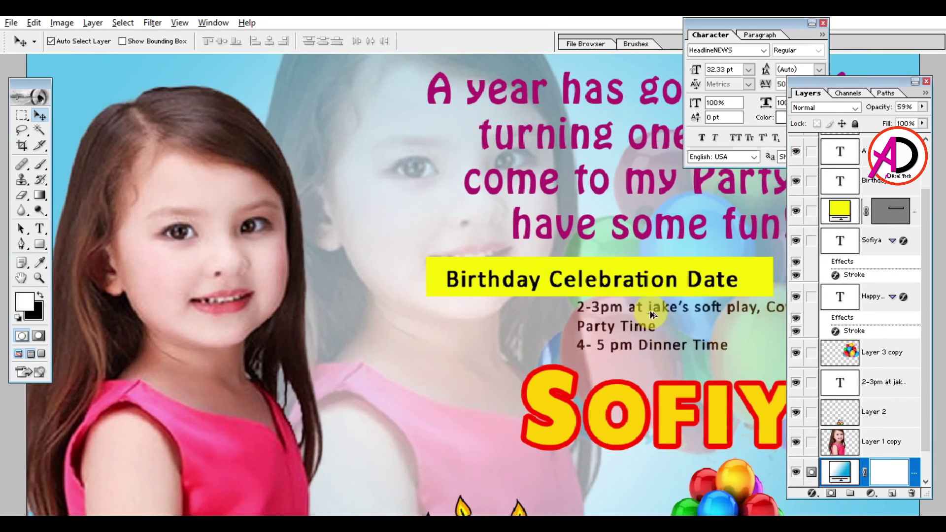
pyautogui.hotkey('ctrl', '-')
pyautogui.click(610, 245)
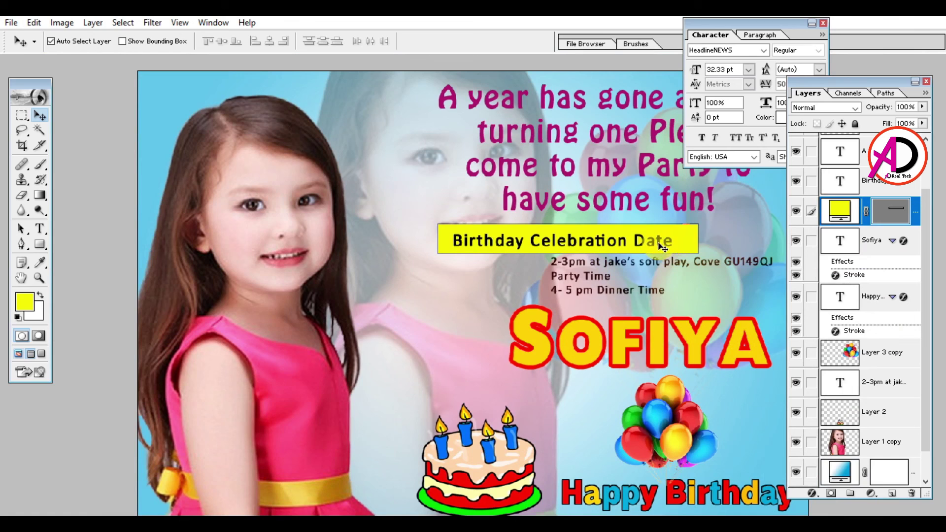
pyautogui.press('Up')
pyautogui.press('Up')
pyautogui.press('Down')
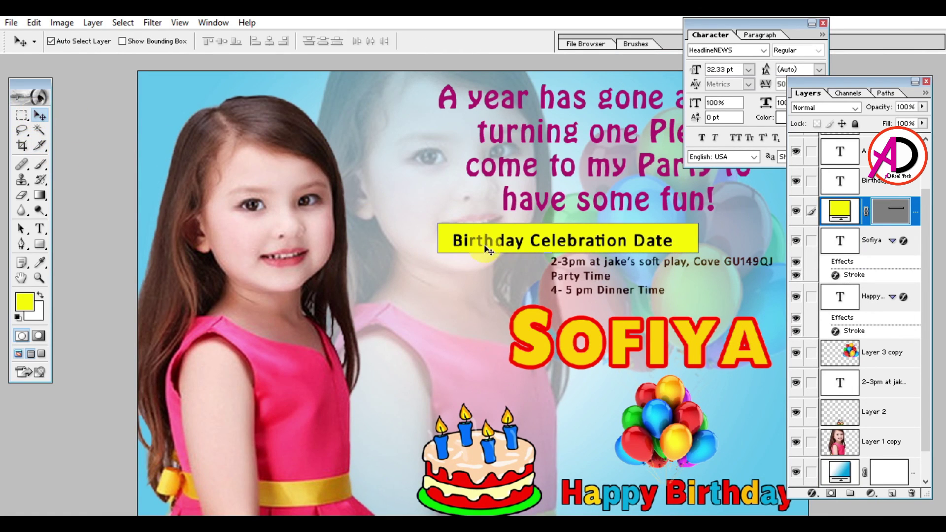
pyautogui.press('Up')
pyautogui.press('Up')
pyautogui.press('Up')
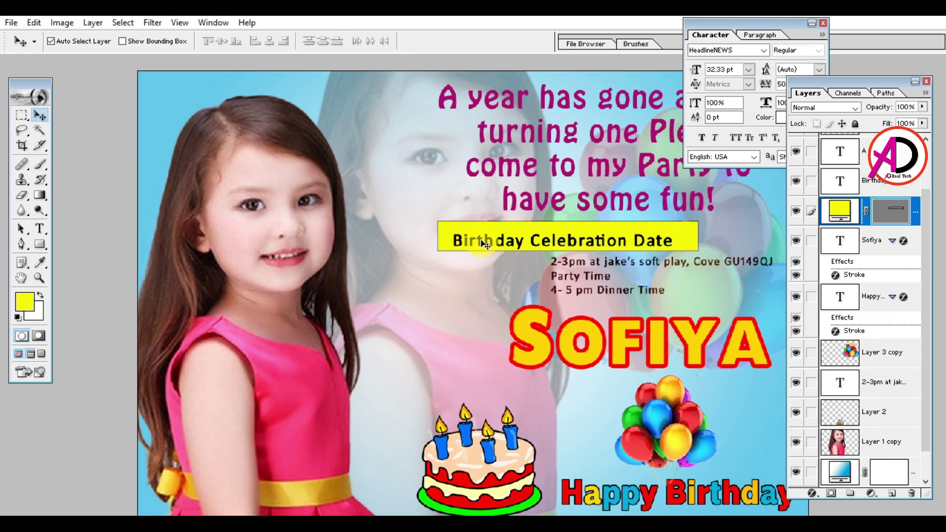
# Step: Nudge the "Birthday Celebration Date" text slightly up and narrow the yellow rectangle behind it to 89.9% width
pyautogui.click(884, 188)
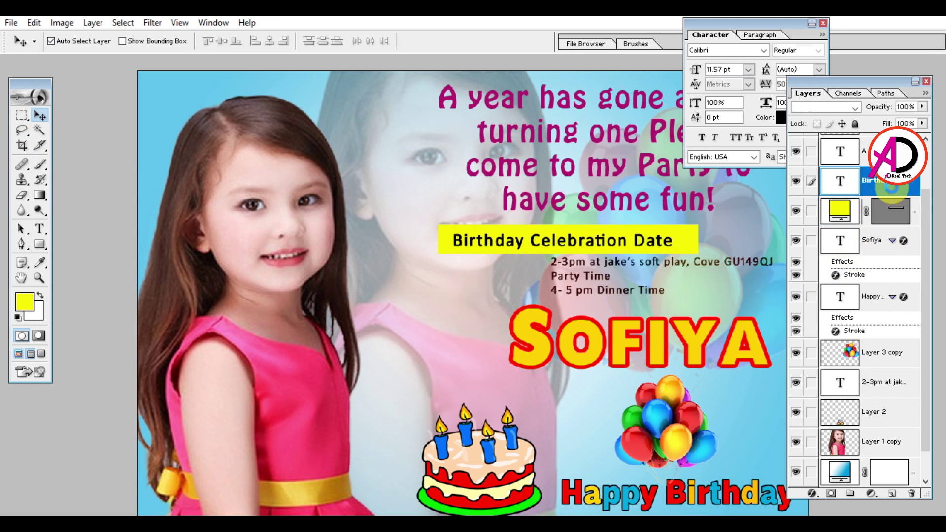
pyautogui.click(688, 241)
pyautogui.hotkey('ctrl', 't')
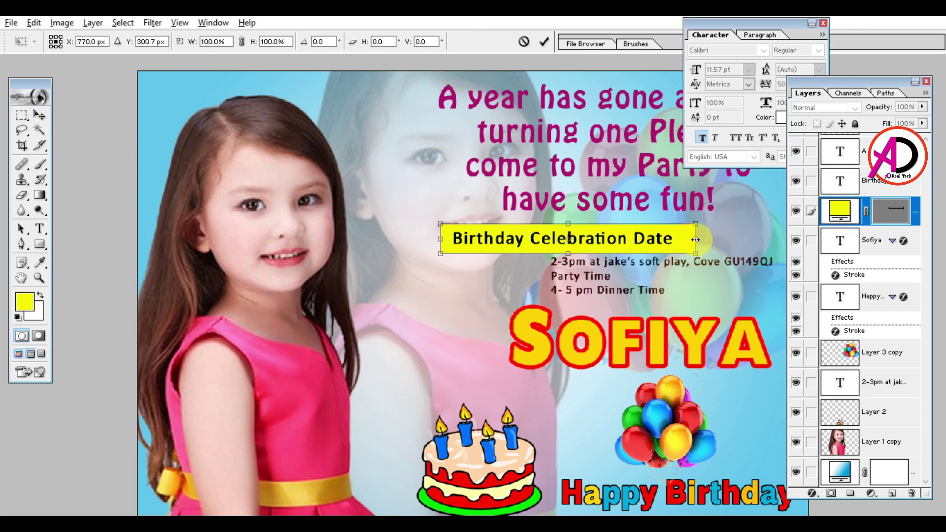
pyautogui.moveTo(695, 240); pyautogui.dragTo(682, 236)
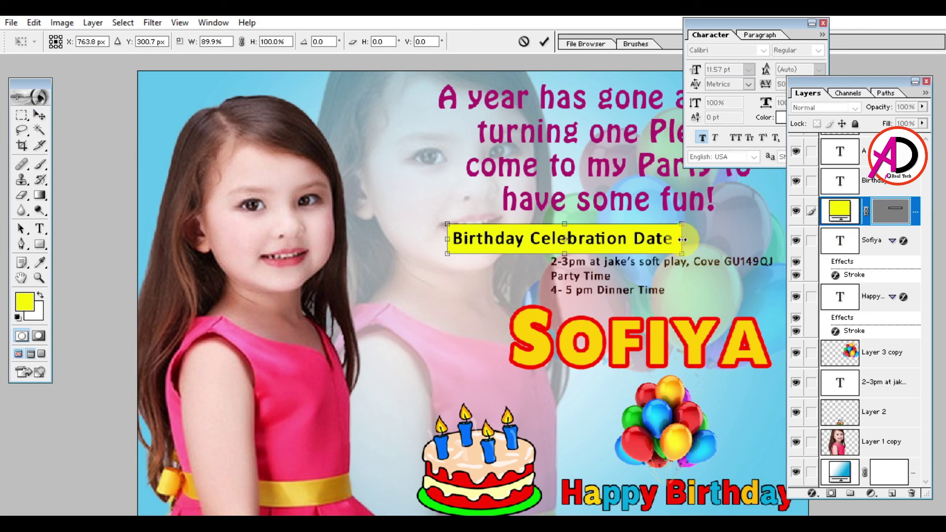
pyautogui.press('Return')
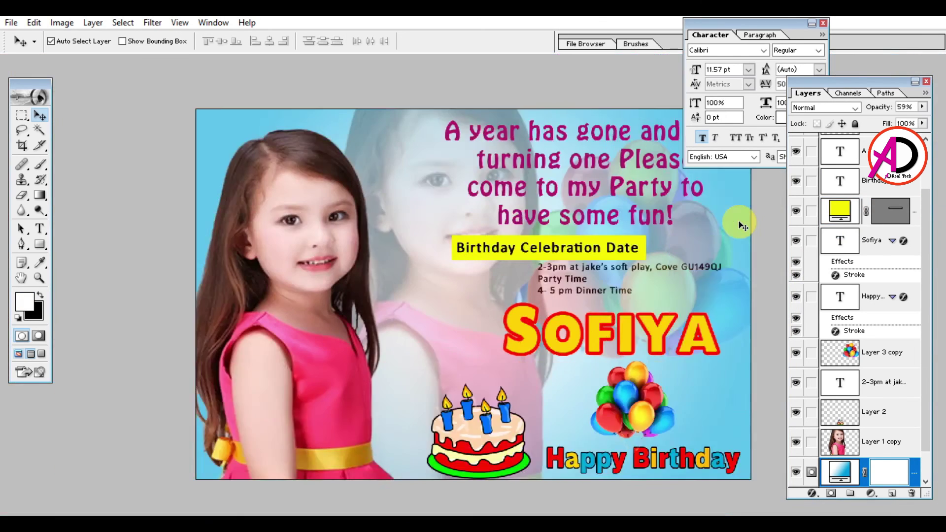
pyautogui.hotkey('ctrl', '-')
pyautogui.hotkey('ctrl', '-')
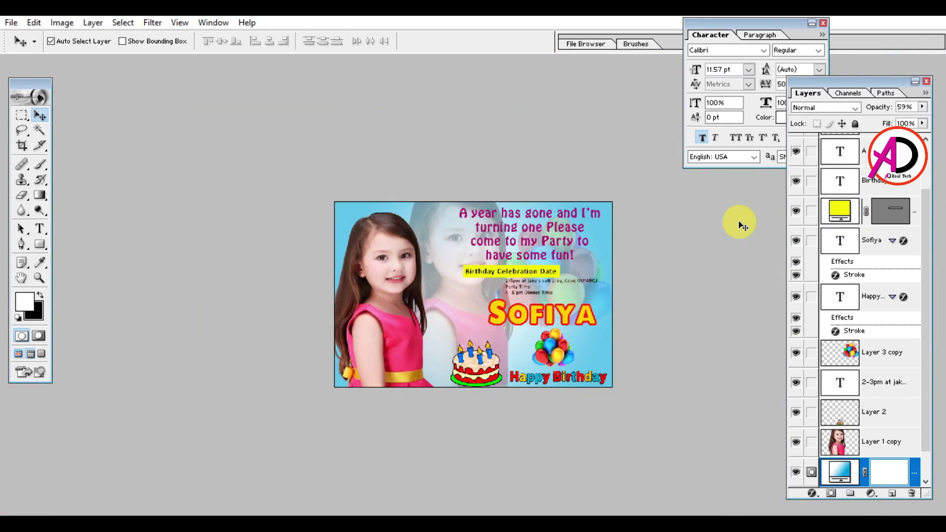
pyautogui.hotkey('ctrl', '+')
pyautogui.hotkey('ctrl', '-')
pyautogui.hotkey('ctrl', '+')
pyautogui.hotkey('ctrl', '-')
pyautogui.hotkey('ctrl', '+')
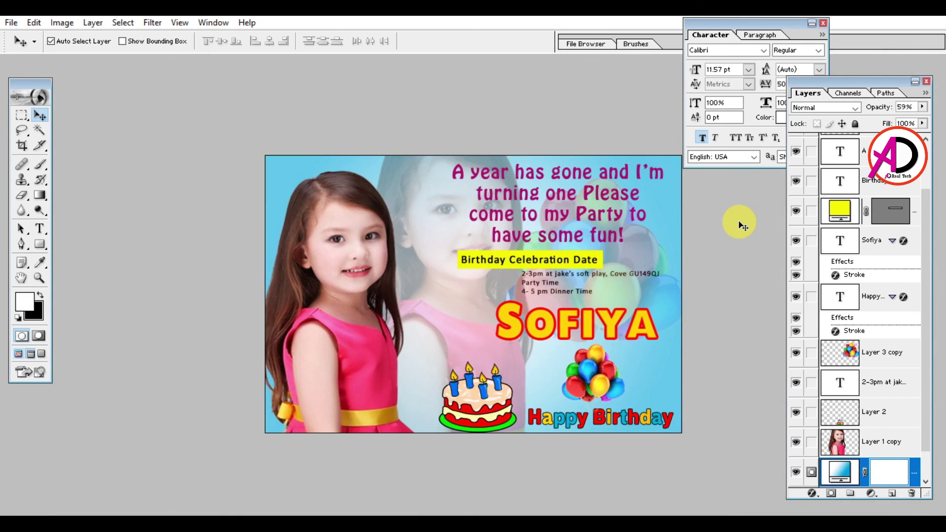
# Step: Change the "A year has gone" invitation text's font to Calibri and move the text down closer to the yellow heading
pyautogui.click(40, 228)
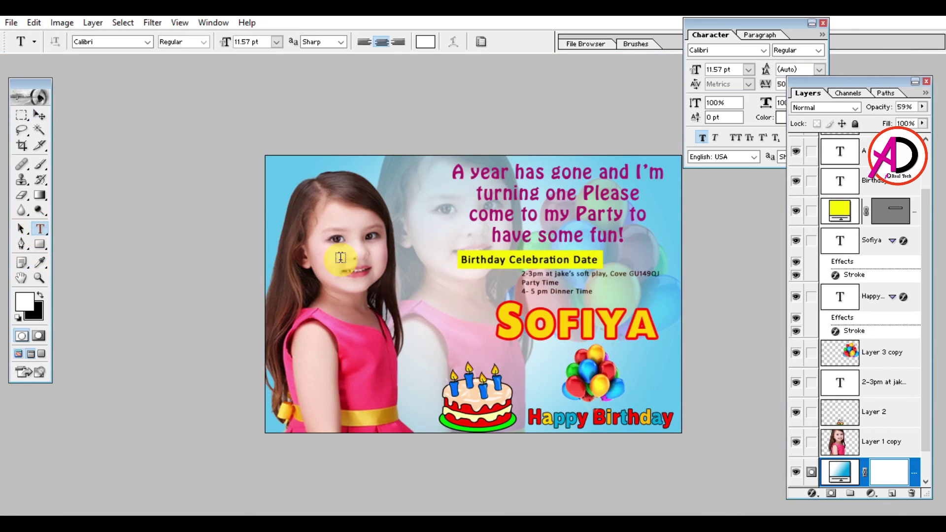
pyautogui.moveTo(453, 172); pyautogui.dragTo(655, 236)
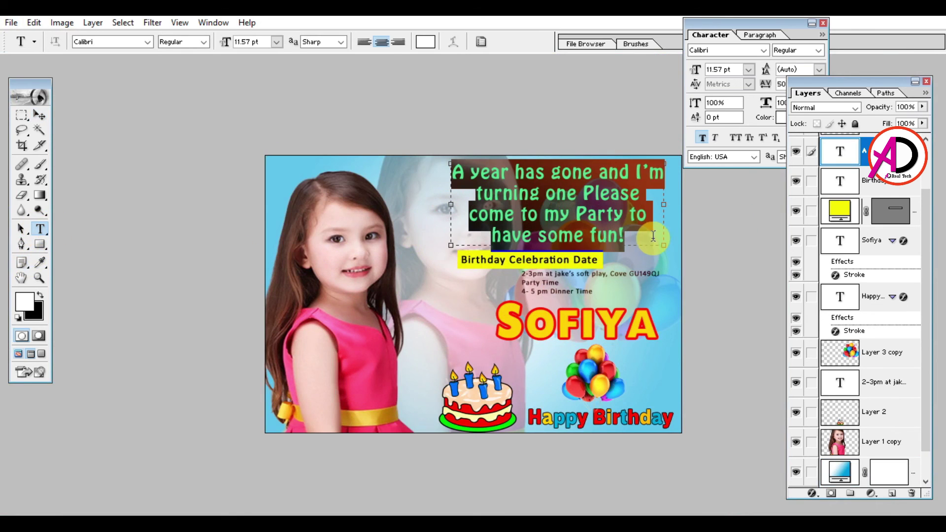
pyautogui.click(733, 50)
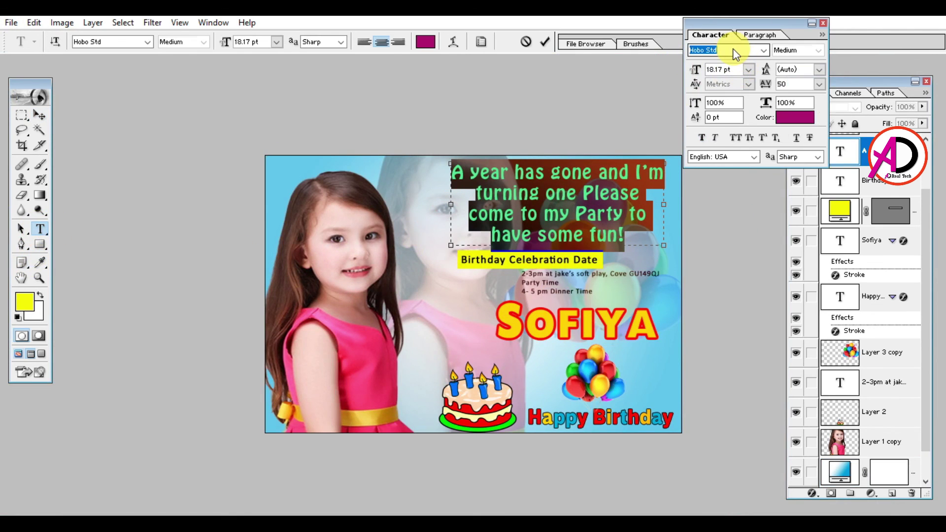
pyautogui.write('Cal')
pyautogui.press('Return')
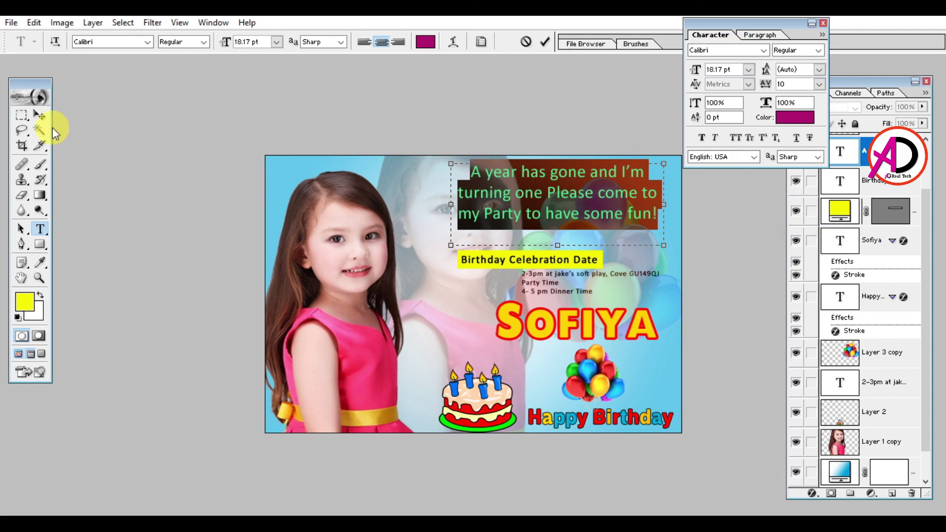
pyautogui.click(39, 116)
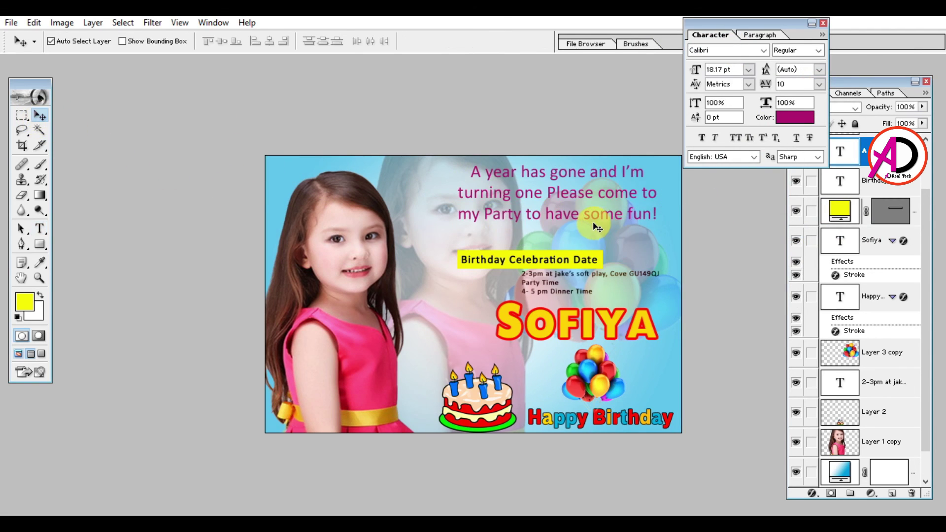
pyautogui.moveTo(566, 217); pyautogui.dragTo(567, 232)
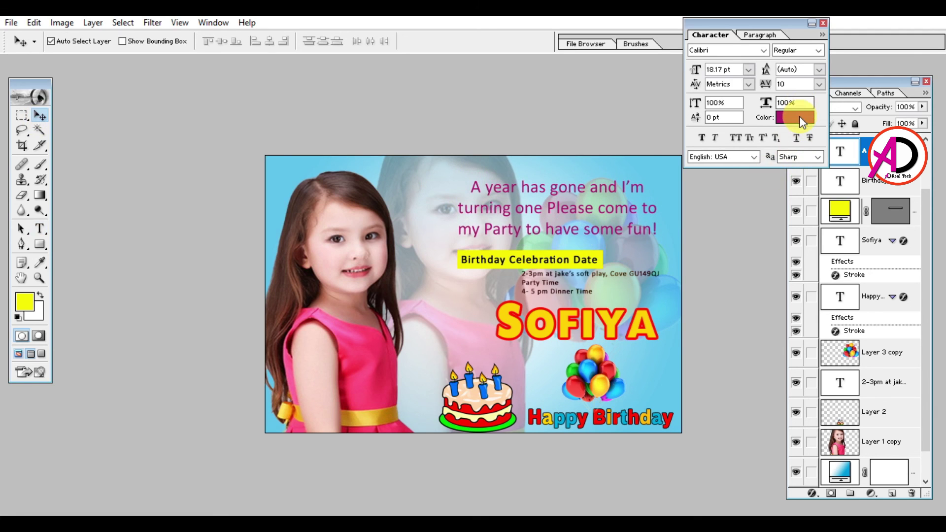
# Step: Add a Stroke layer style to the "A year has gone" invitation text
pyautogui.click(811, 492)
pyautogui.click(827, 480)
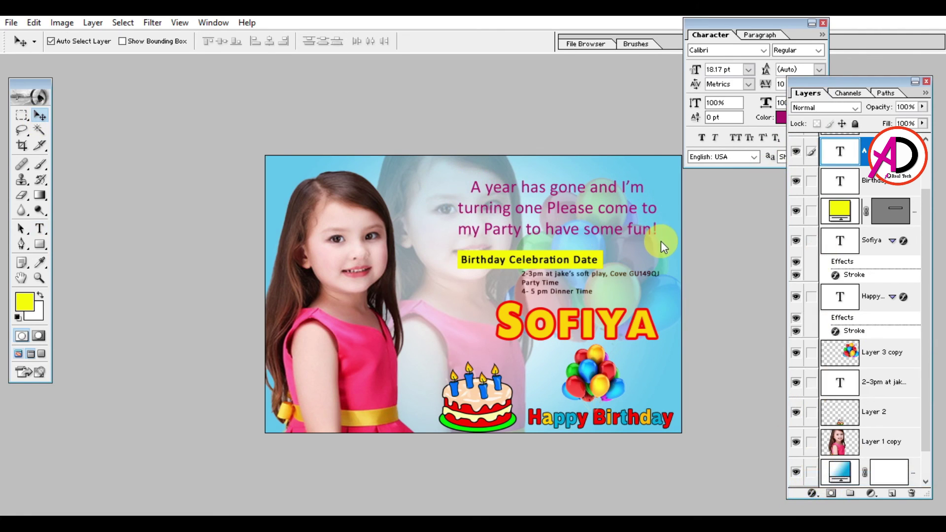
pyautogui.moveTo(196, 78); pyautogui.dragTo(369, 78)
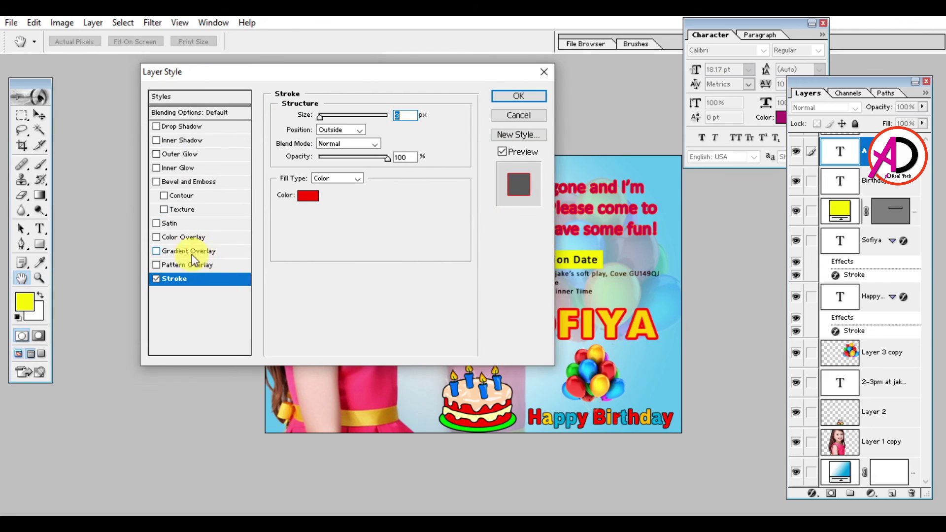
# Step: Try a drop shadow with 94% opacity on the invitation text and switch it off again
pyautogui.click(180, 126)
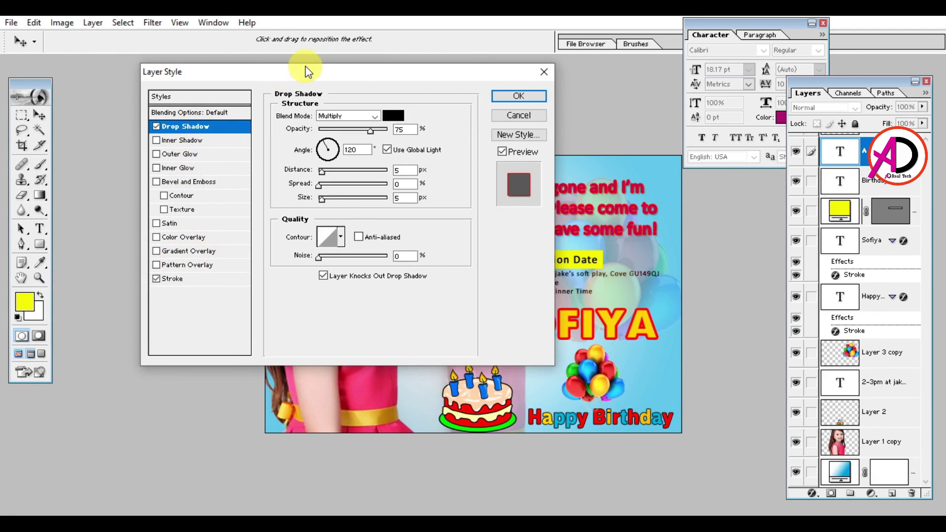
pyautogui.moveTo(276, 72); pyautogui.dragTo(166, 65)
pyautogui.moveTo(260, 122)
pyautogui.mouseDown()
pyautogui.moveTo(280, 122)
pyautogui.moveTo(230, 125)
pyautogui.moveTo(273, 122)
pyautogui.mouseUp()
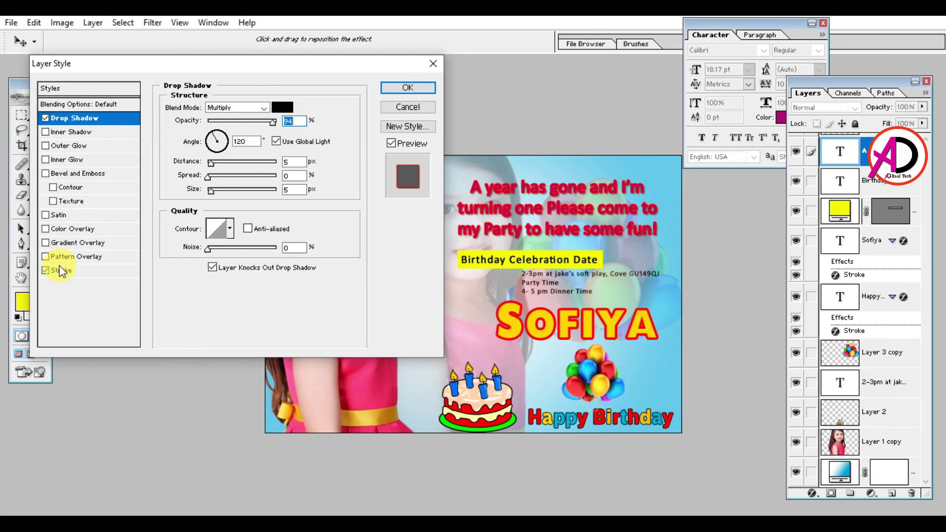
pyautogui.click(45, 118)
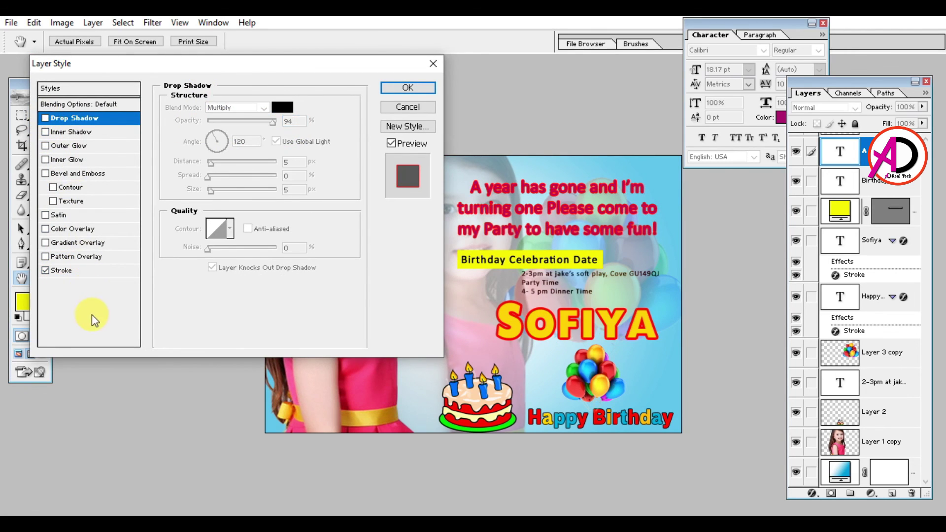
# Step: Set the invitation text's stroke colour to near-white FCF8F8 and apply the layer style
pyautogui.click(64, 270)
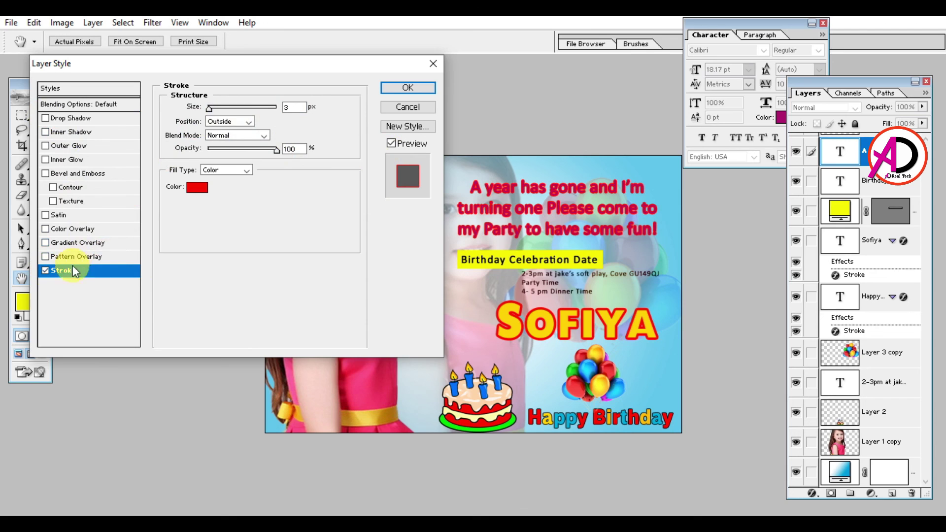
pyautogui.click(197, 187)
pyautogui.click(96, 290)
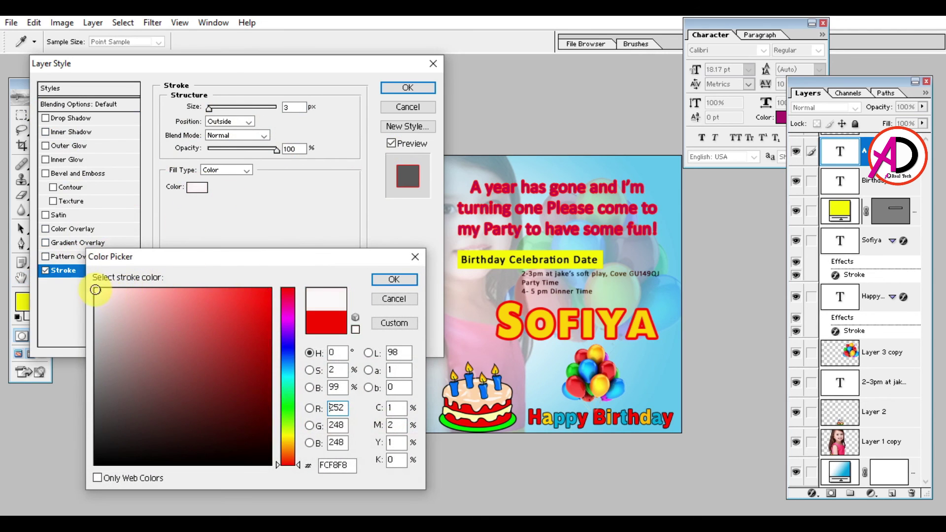
pyautogui.click(400, 282)
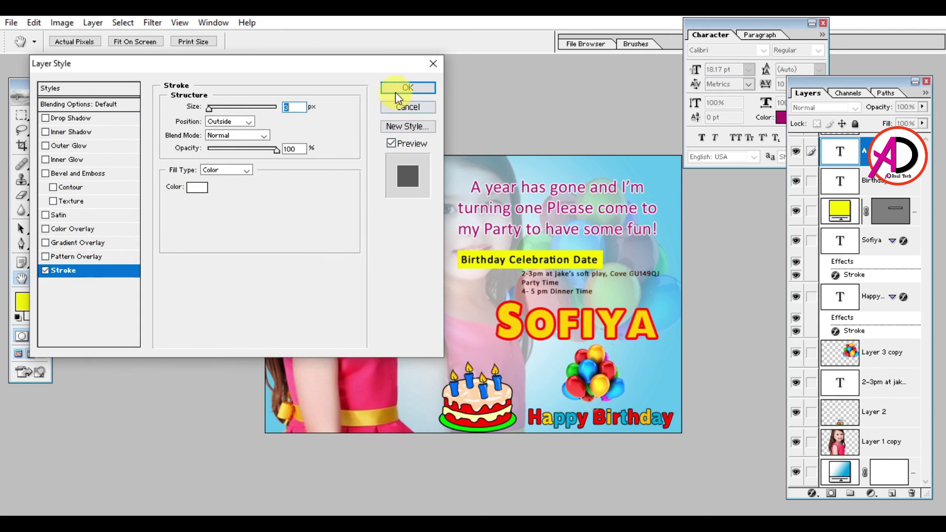
pyautogui.click(397, 89)
# Step: Examine the stroked invitation text and the overall card layout both close up and as a whole
pyautogui.hotkey('ctrl', '+')
pyautogui.hotkey('ctrl', '+')
pyautogui.hotkey('ctrl', '+')
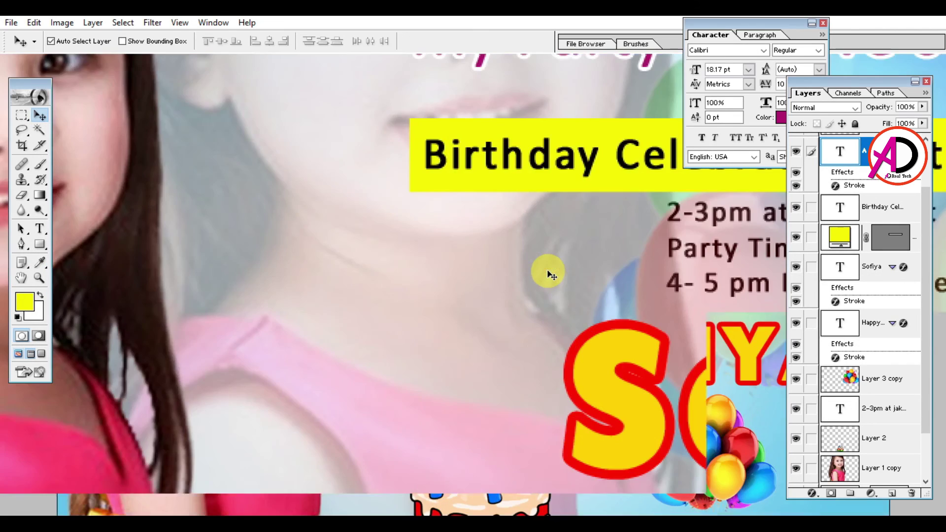
pyautogui.hotkey('ctrl', '-')
pyautogui.hotkey('ctrl', '-')
pyautogui.hotkey('ctrl', '-')
pyautogui.hotkey('ctrl', '+')
pyautogui.hotkey('ctrl', '-')
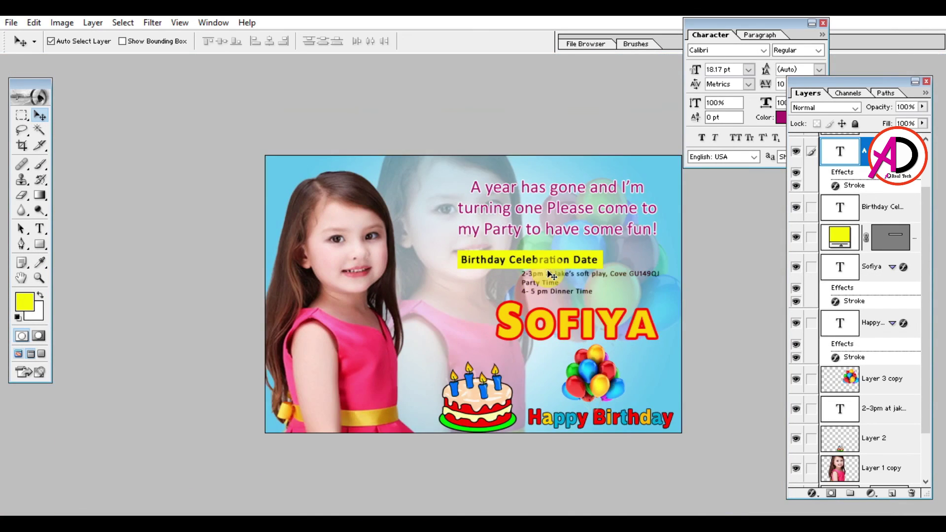
pyautogui.hotkey('ctrl', '+')
pyautogui.hotkey('ctrl', '+')
pyautogui.hotkey('ctrl', '-')
pyautogui.hotkey('ctrl', '-')
pyautogui.hotkey('ctrl', '+')
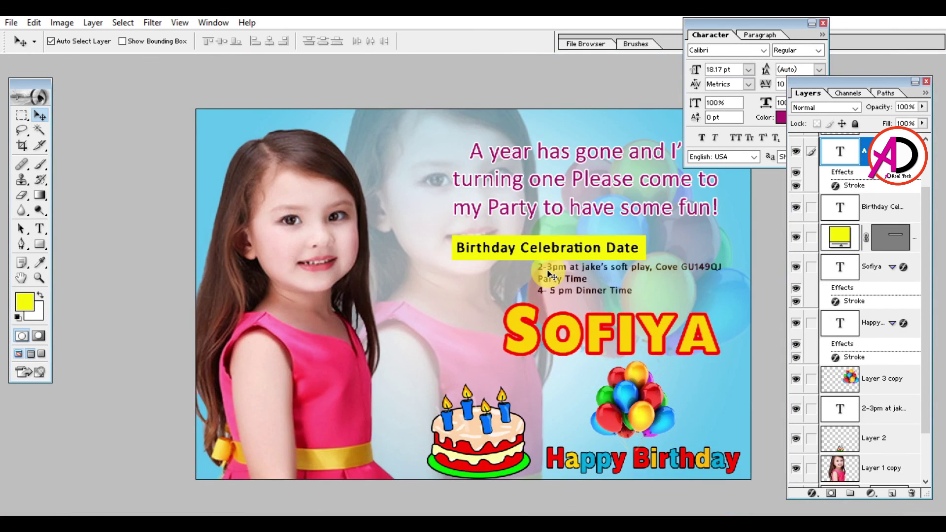